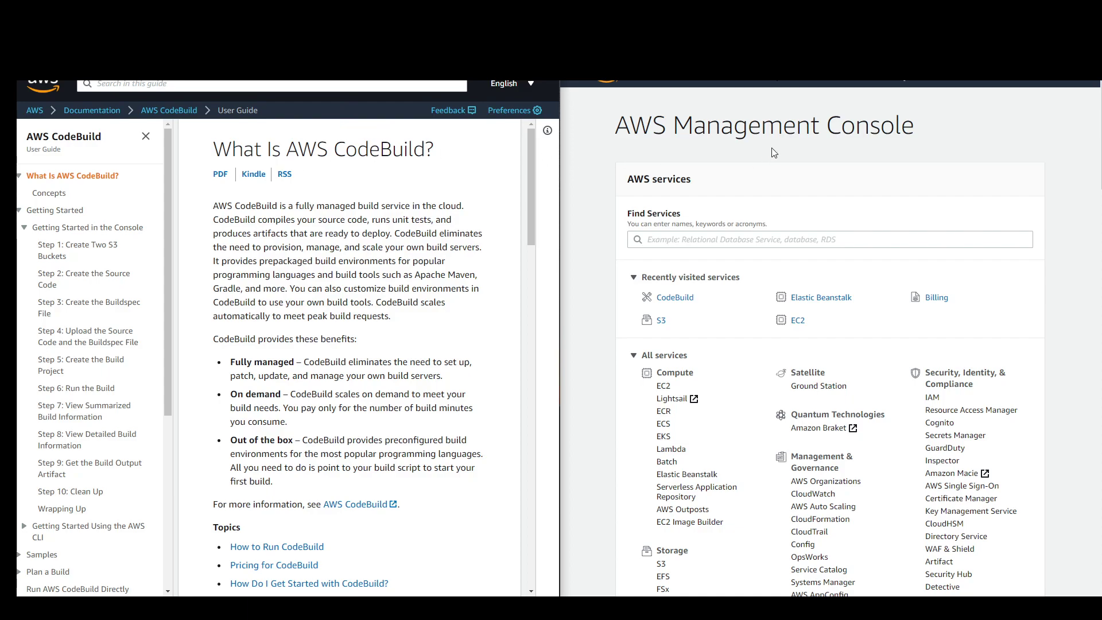
left_click_drag(588, 130, 913, 152)
left_click(910, 164)
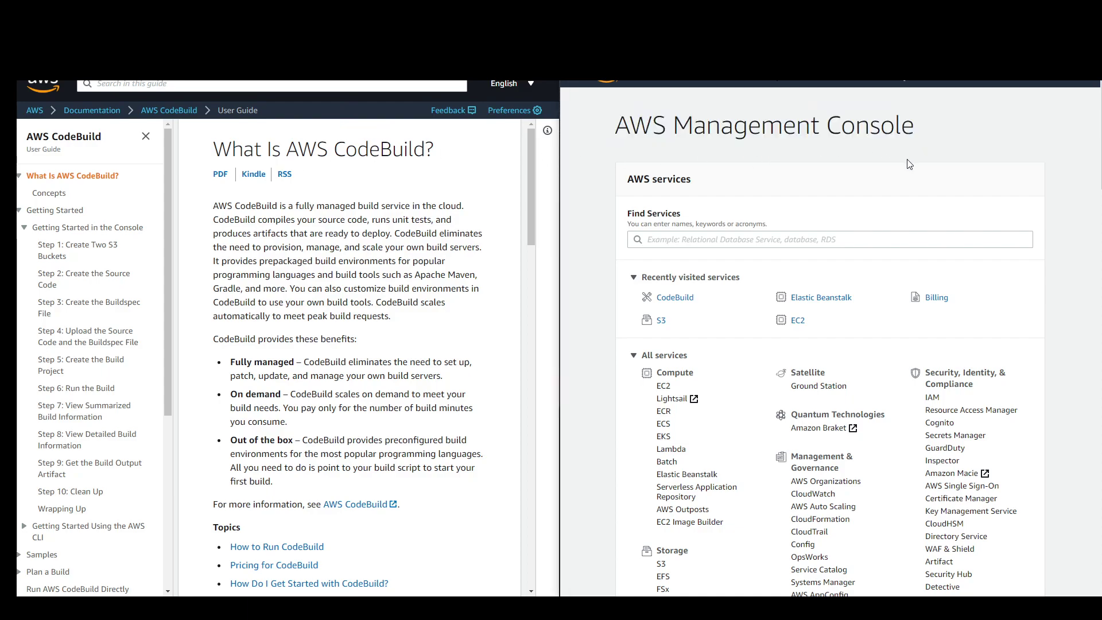
Open the guide's "Step 1: Create Two S3 Buckets" page and the S3 service in the AWS console.
left_click(90, 251)
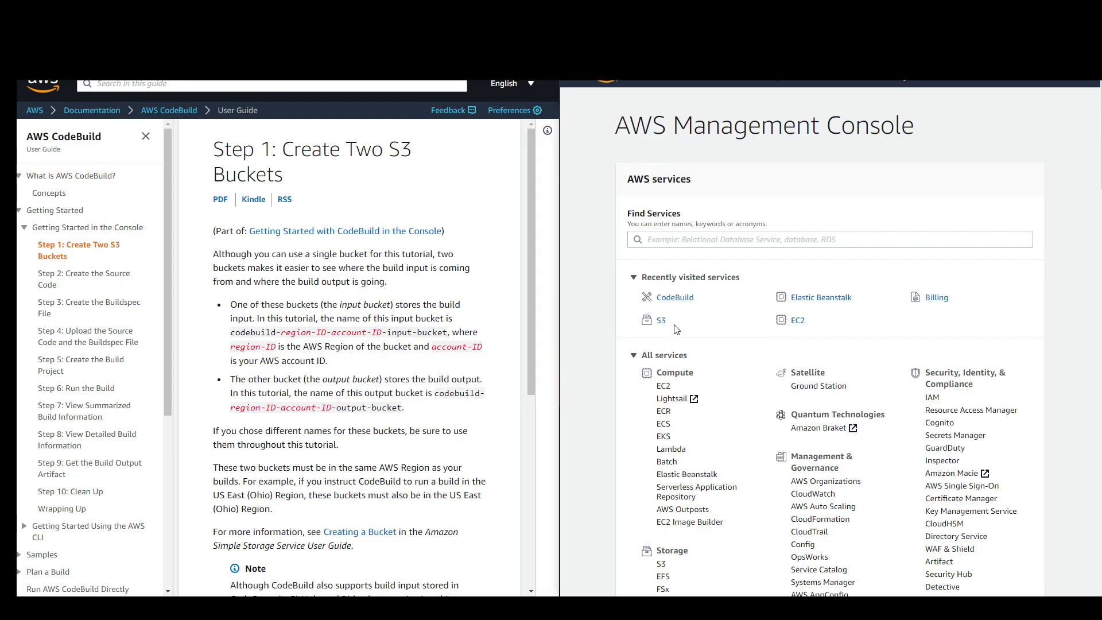
left_click(660, 326)
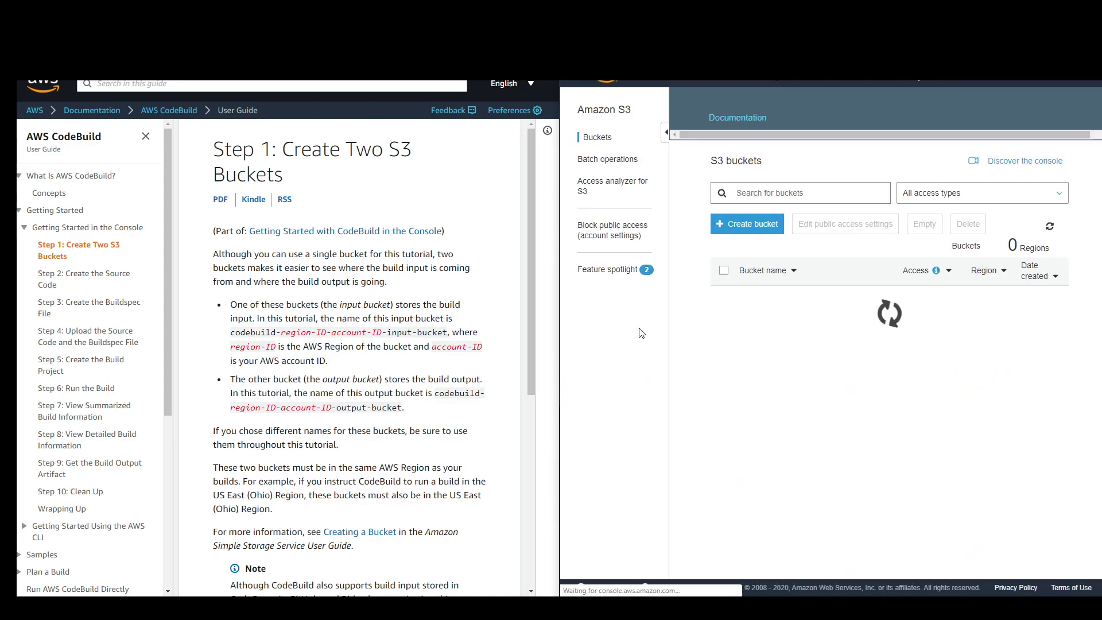
Start a new S3 bucket, name it codebuild-input-bucket.com and continue to its configuration options.
left_click(751, 241)
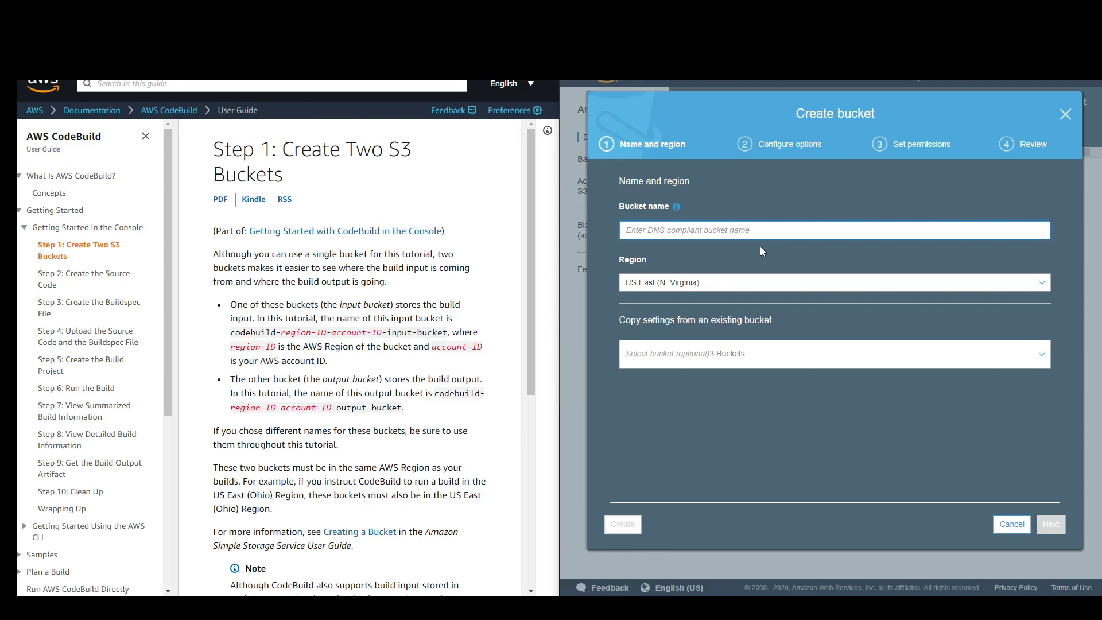
type("codeb")
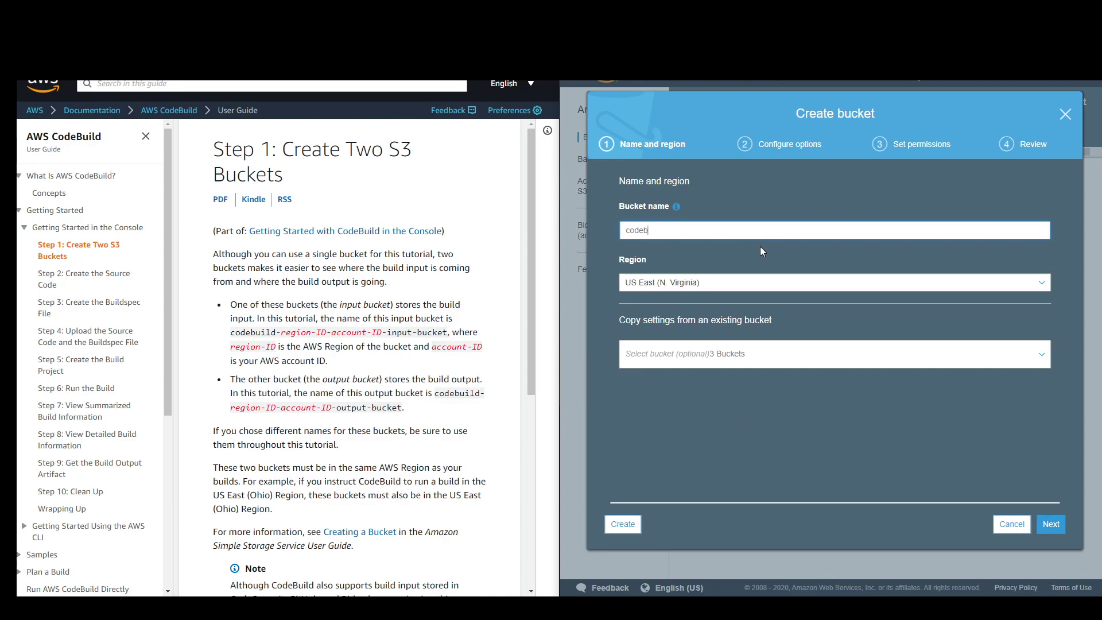
type("uild-")
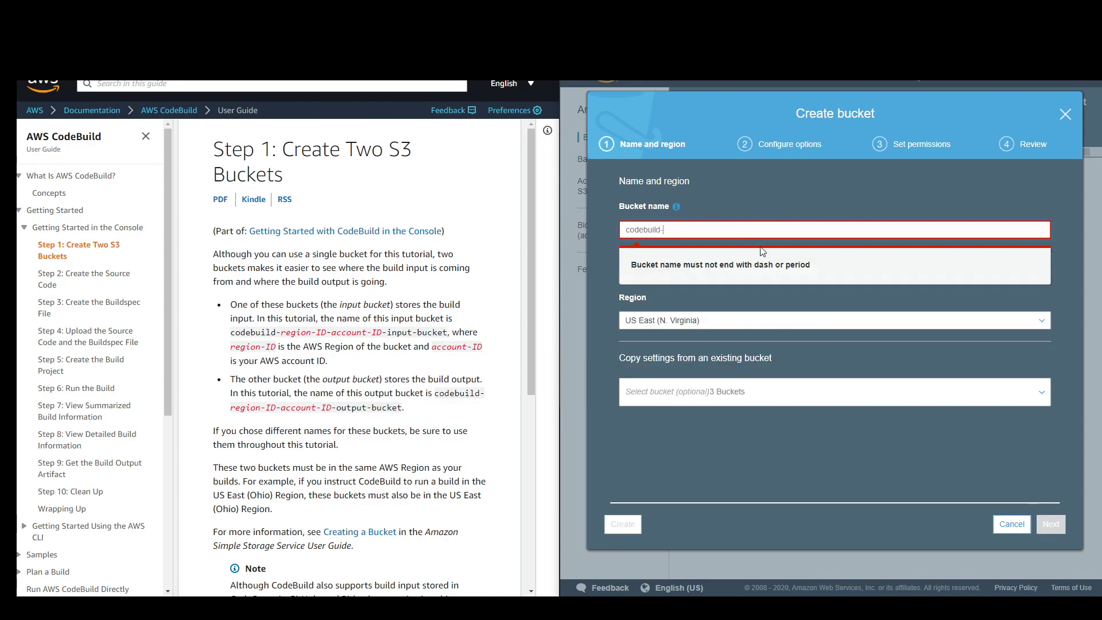
type("inputbucket")
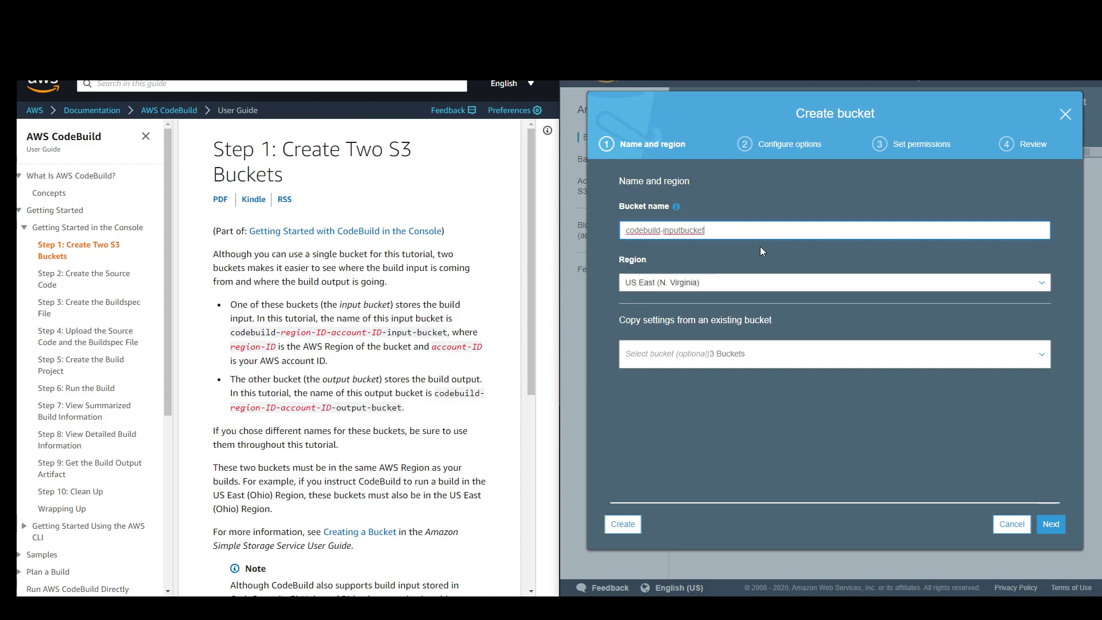
left_click(682, 230)
type("-")
left_click(729, 230)
type(".com")
left_click(1057, 525)
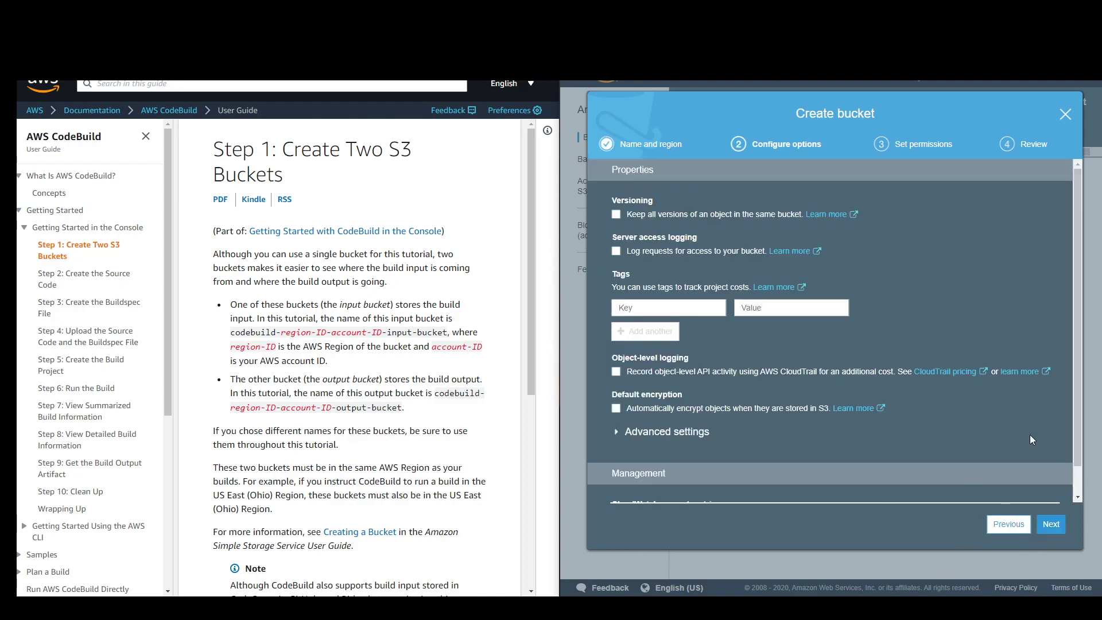
Keep the default options, disable Block all public access, acknowledge the public-access risk and create the input bucket.
left_click(1050, 525)
left_click(664, 297)
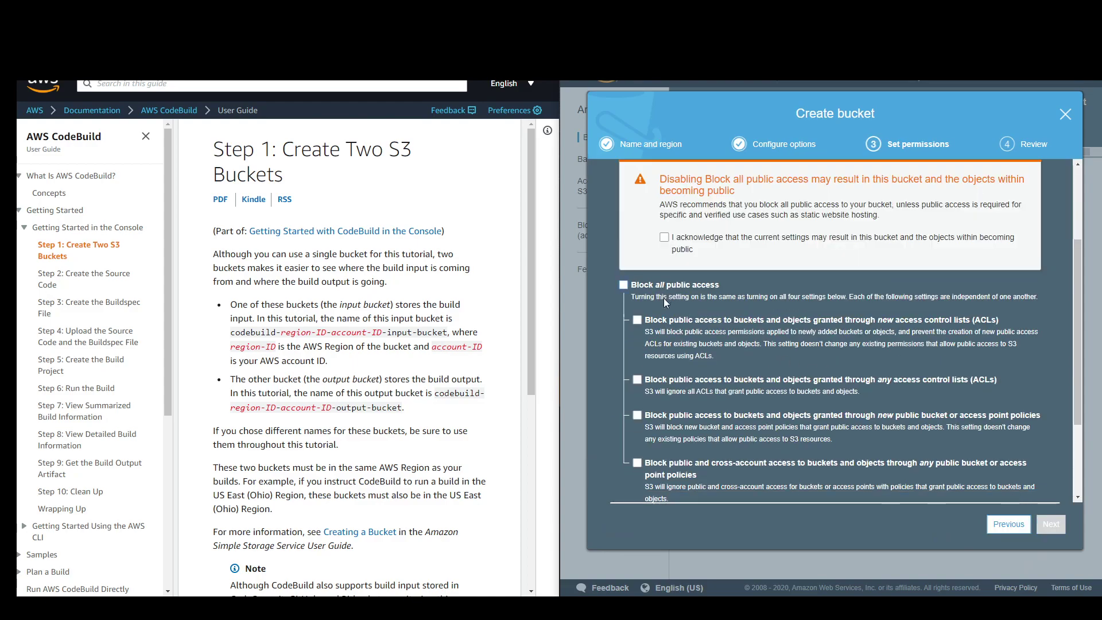
left_click(664, 237)
left_click(1049, 528)
left_click(1030, 529)
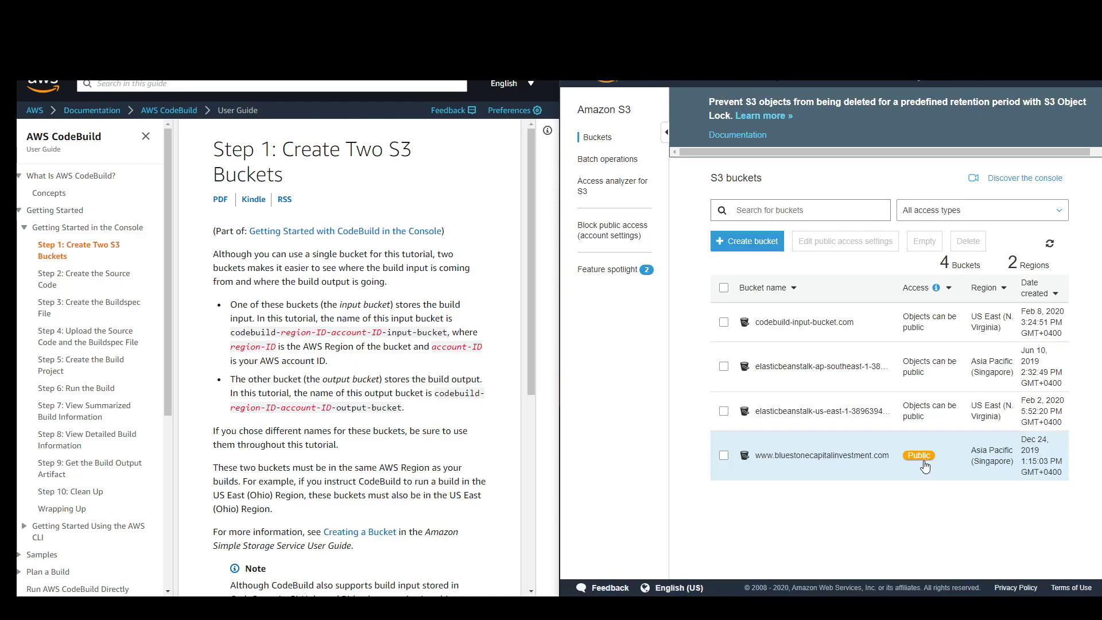
Start a second S3 bucket, name it codebuild-output-bucket.com and continue to its configuration options.
left_click(749, 243)
type("c")
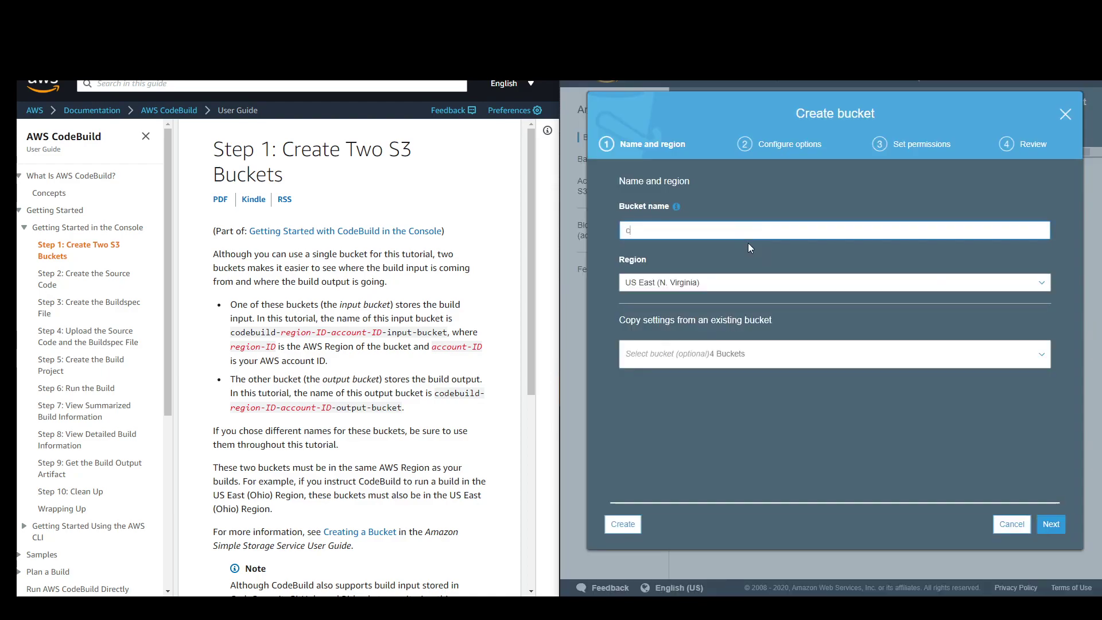
type("odebuild")
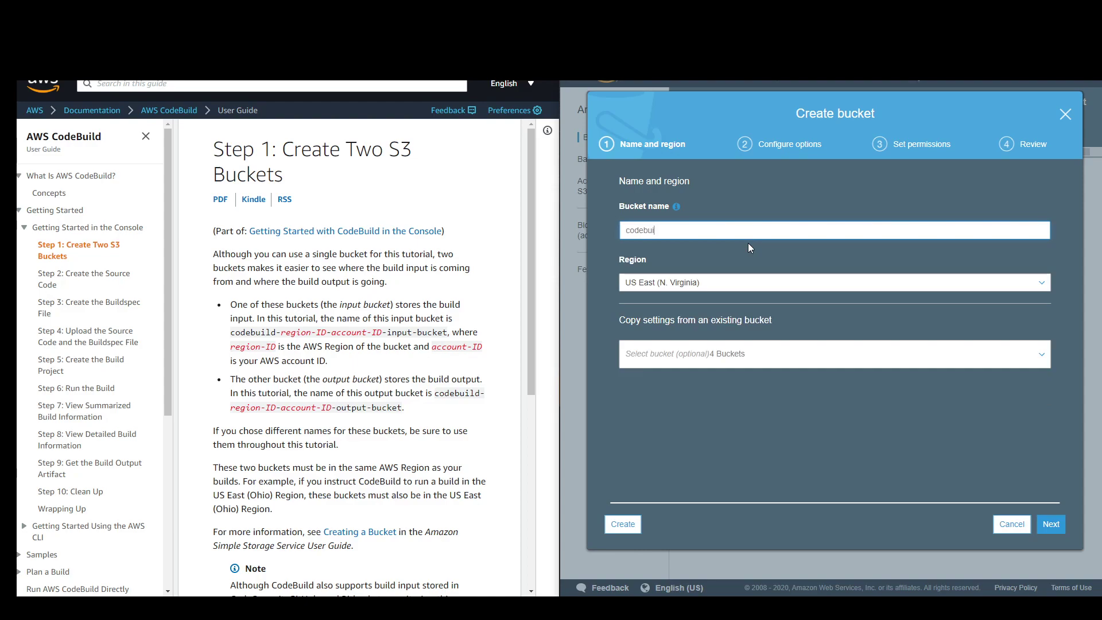
type("-output-bucketr.")
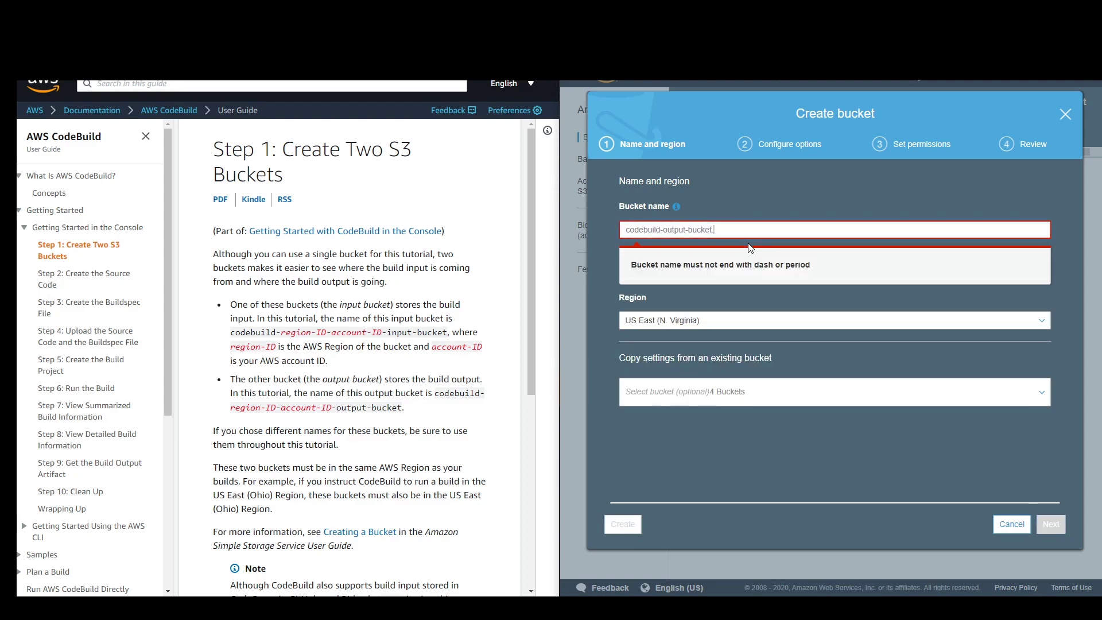
type("com")
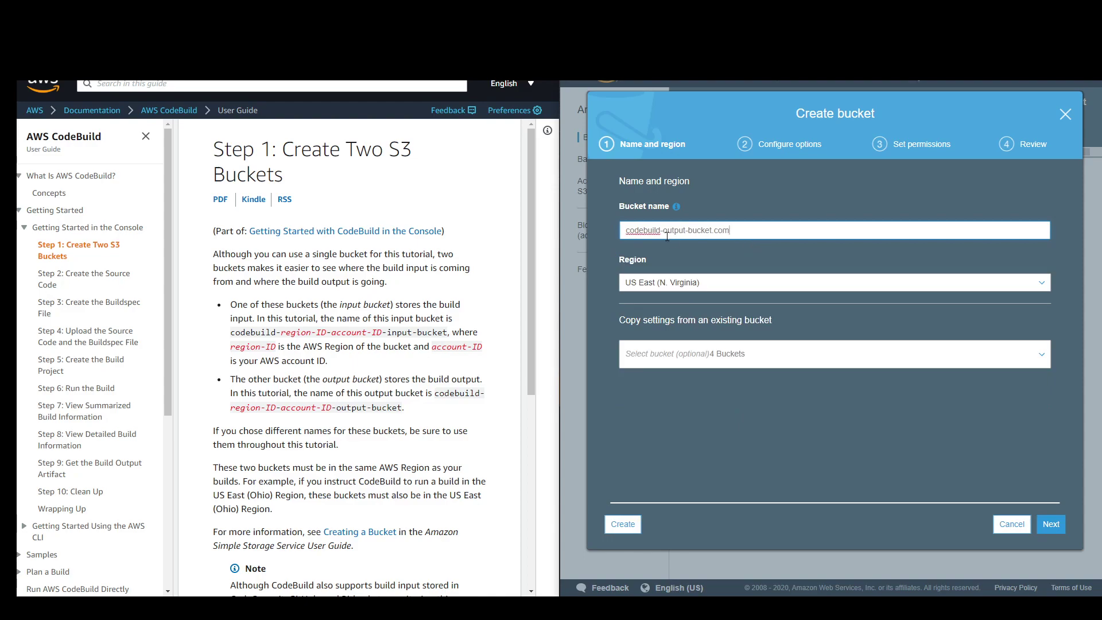
left_click(1057, 530)
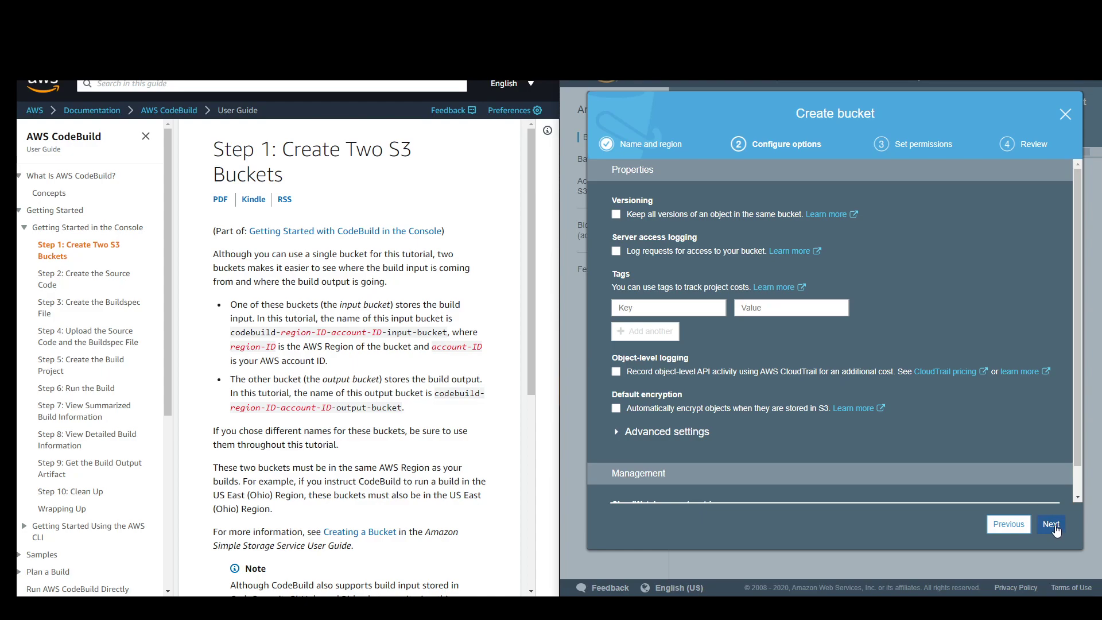
Keep the output bucket's default options, turn off Block all public access, acknowledge the risk and create the bucket.
left_click(1051, 524)
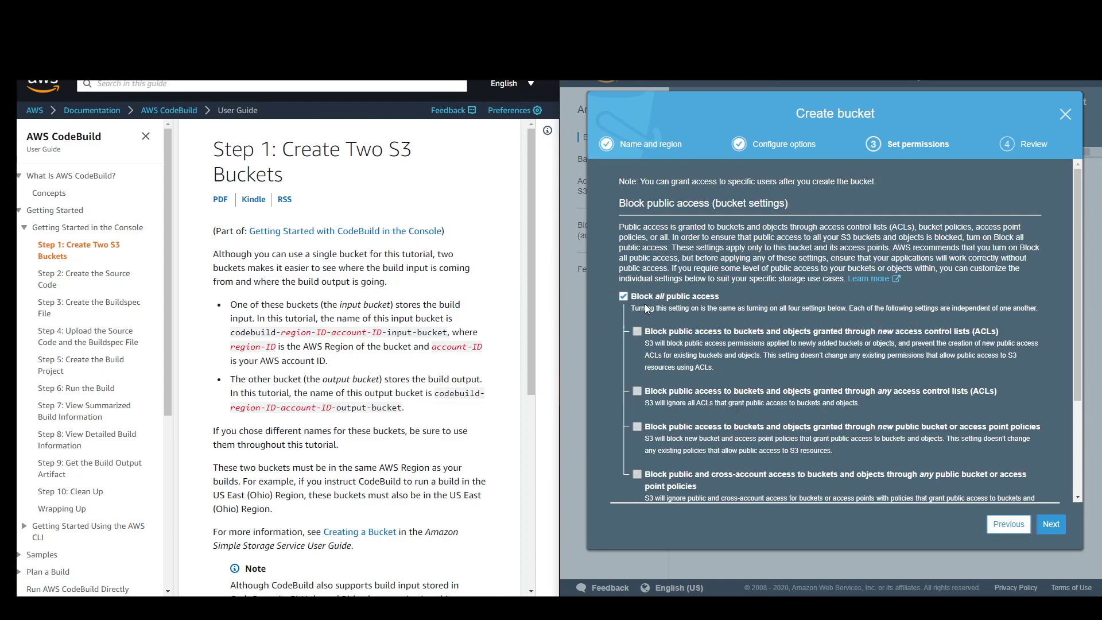
left_click(624, 296)
left_click(664, 237)
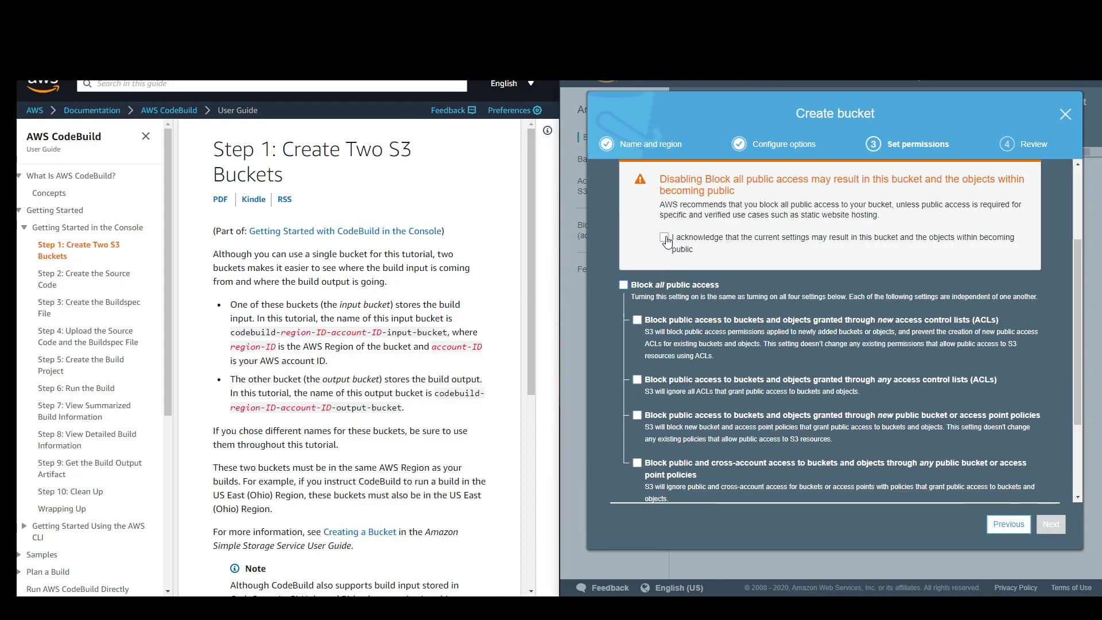
left_click(1051, 524)
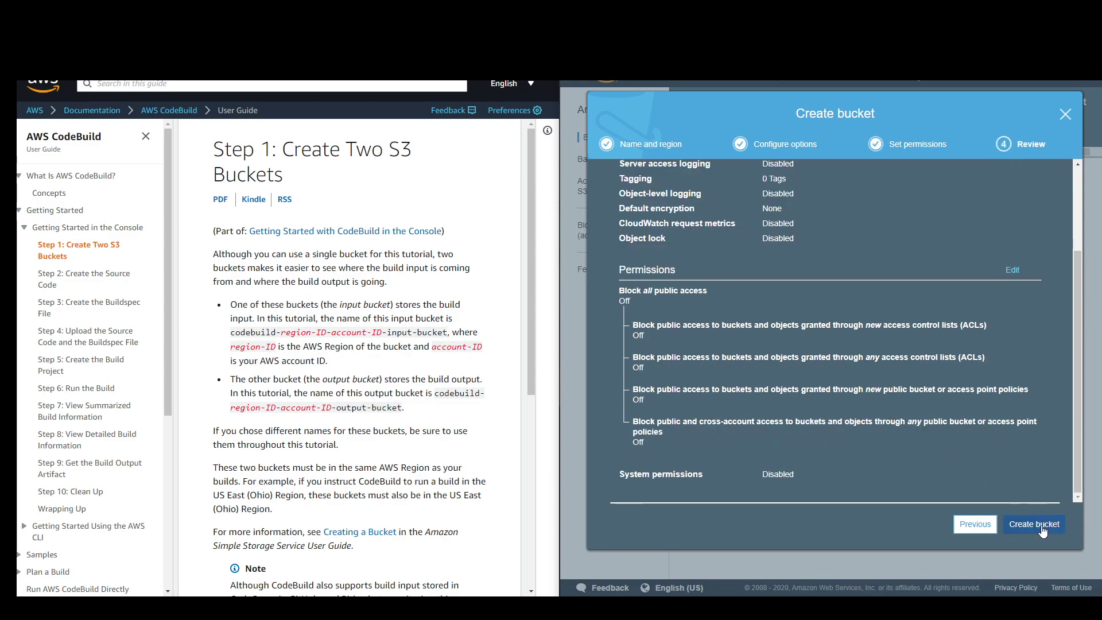
left_click(1034, 525)
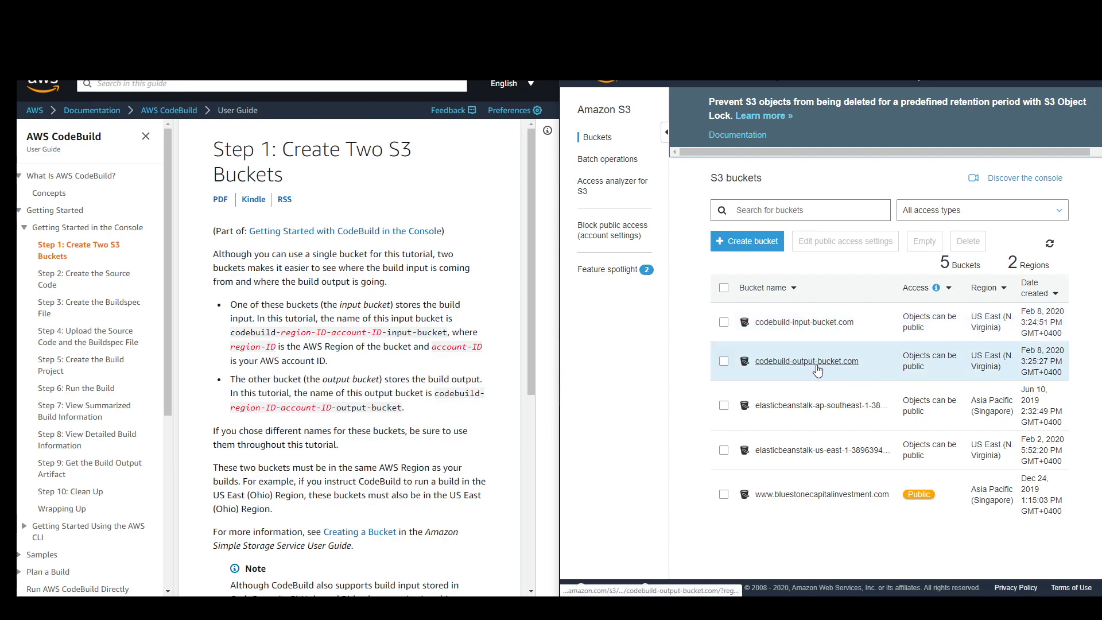
Open the guide's "Step 2: Create the Source Code" page and look through its instructions.
scroll(361, 419, "down", 6)
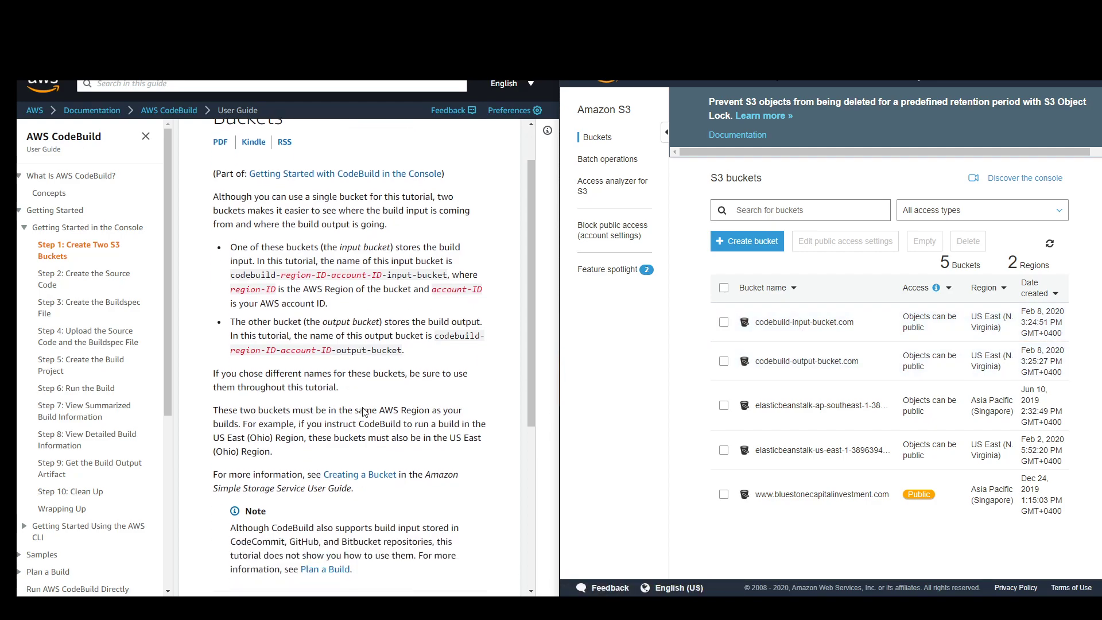
left_click(327, 358)
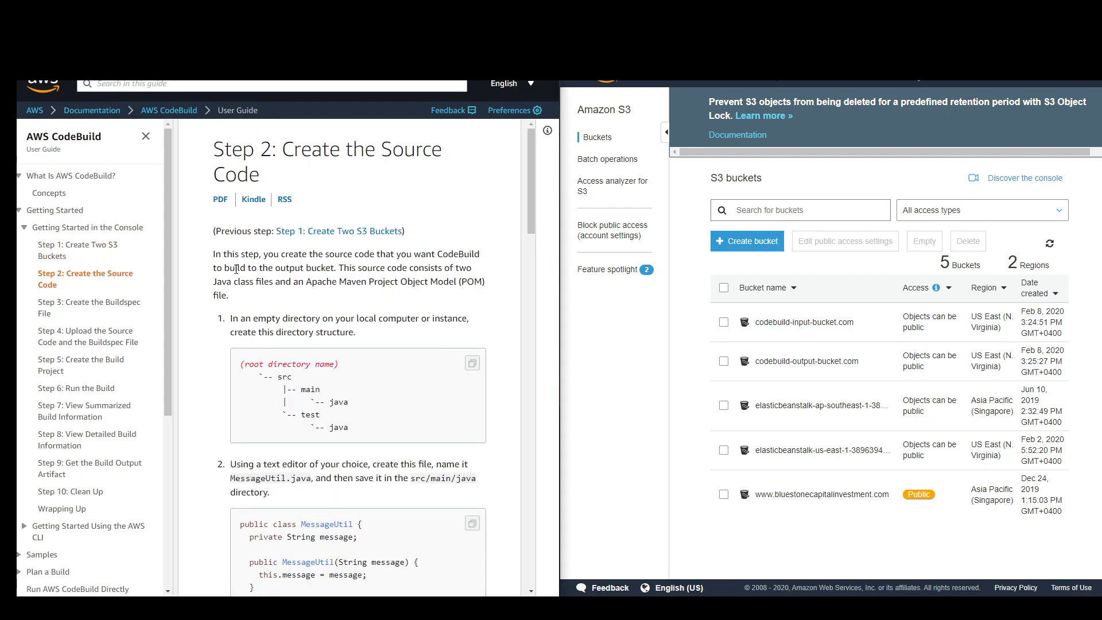
scroll(333, 345, "down", 4)
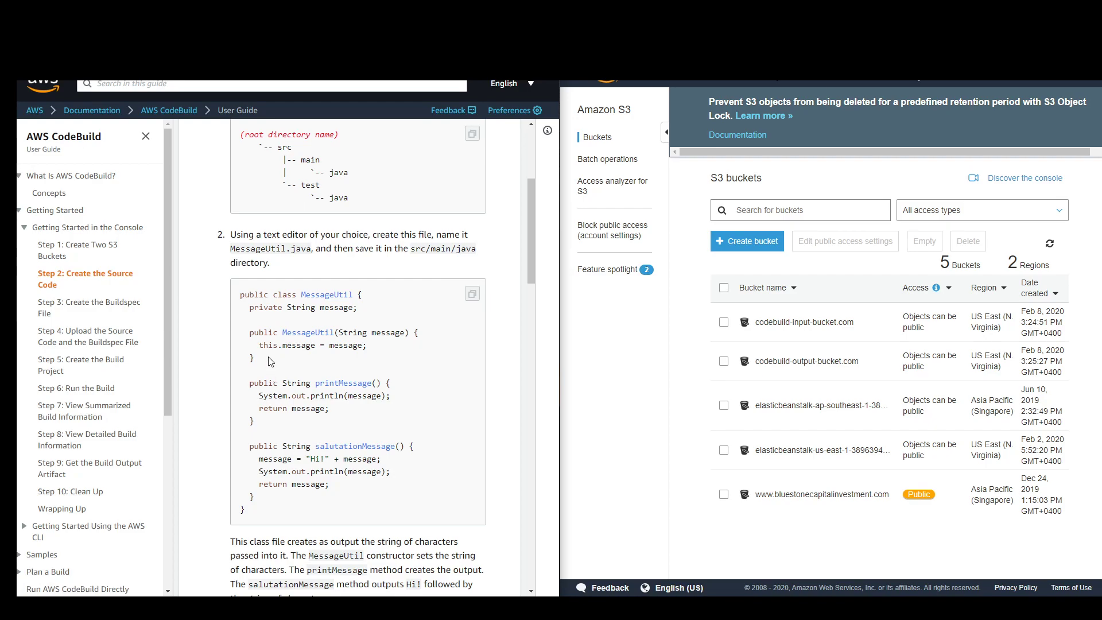
scroll(261, 363, "up", 2)
scroll(260, 363, "up", 2)
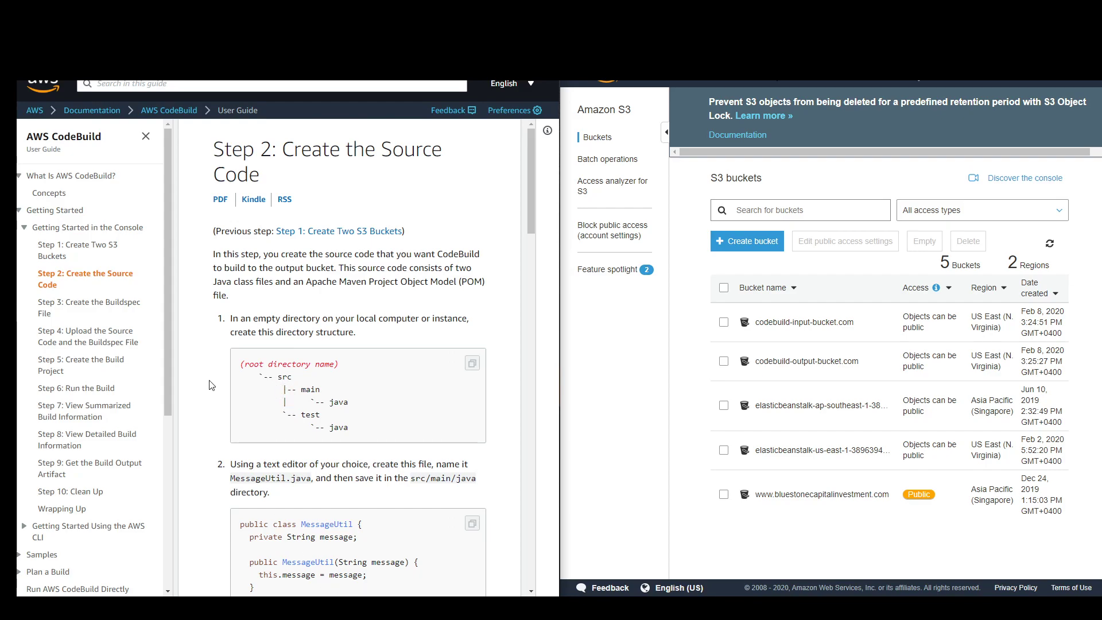
Examine the directory structure in the guide, from the root directory through src, main and test to their java folders.
left_click_drag(241, 363, 289, 377)
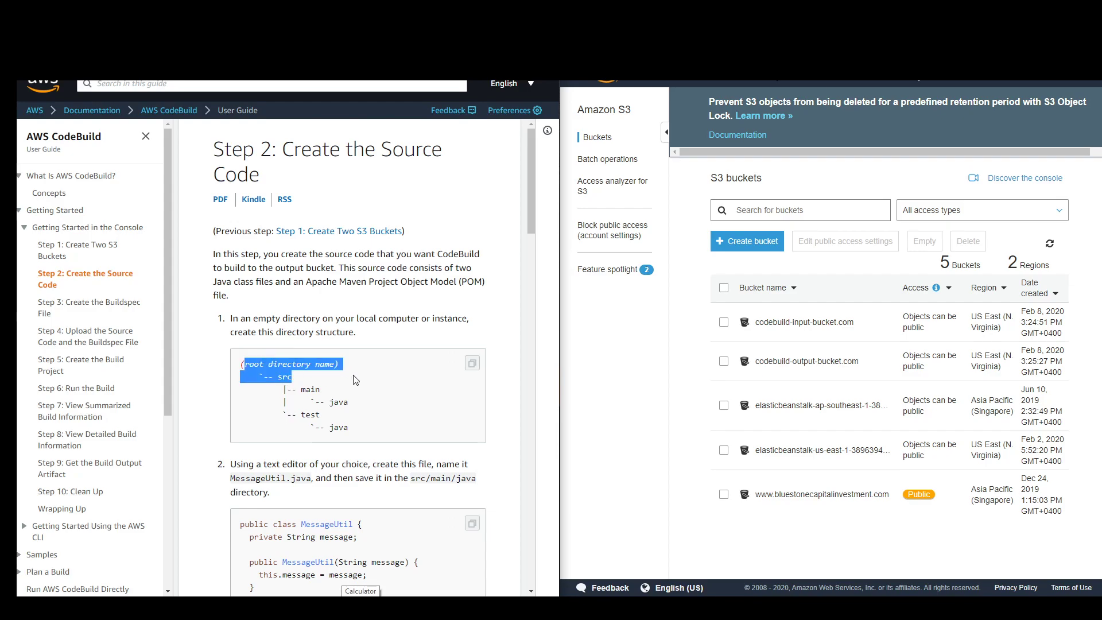
left_click(290, 379)
double_click(280, 377)
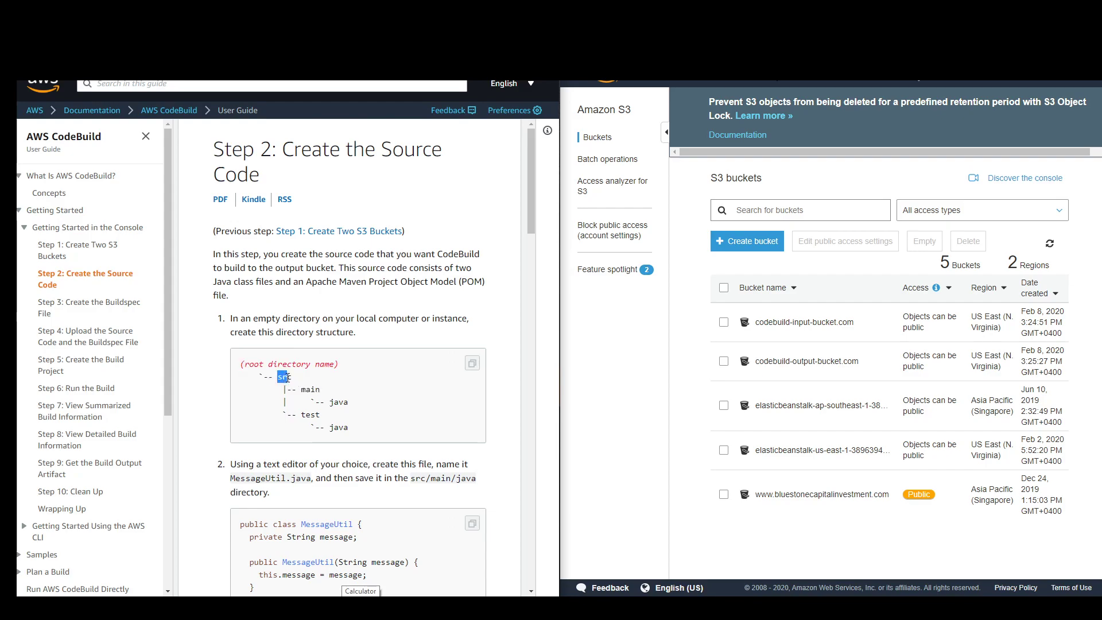
double_click(303, 391)
left_click(344, 410)
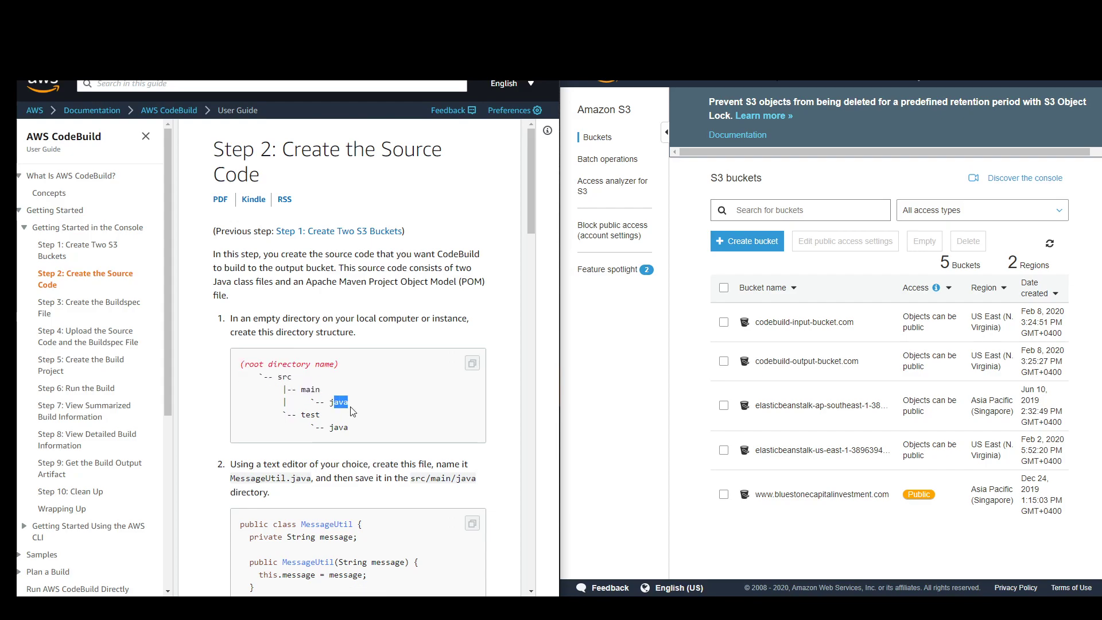
double_click(303, 415)
double_click(338, 427)
Switch to File Explorer, create a folder named codebuild-root on the C: drive and open it.
key("super+e")
left_click_drag(639, 150, 760, 87)
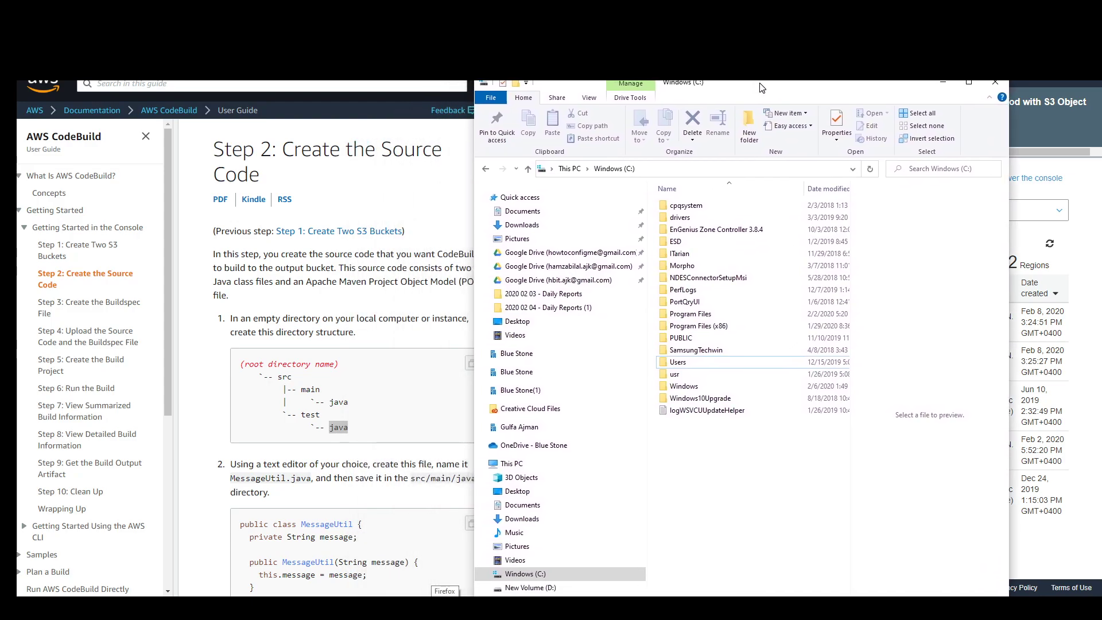
right_click(694, 439)
mouse_move(724, 414)
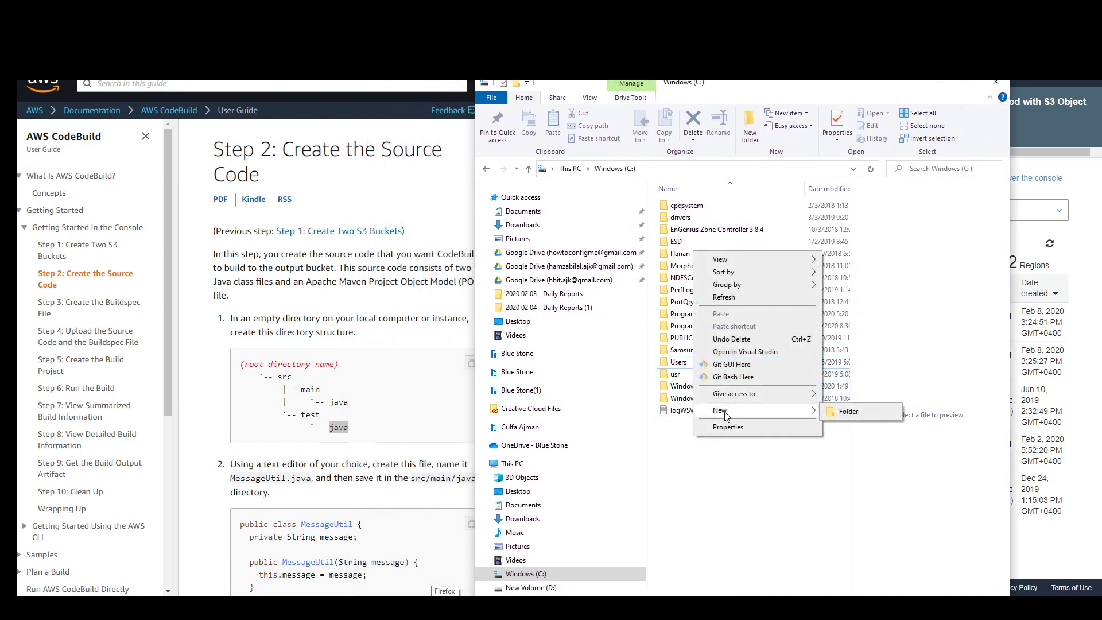
left_click(878, 413)
type("codebild-roo")
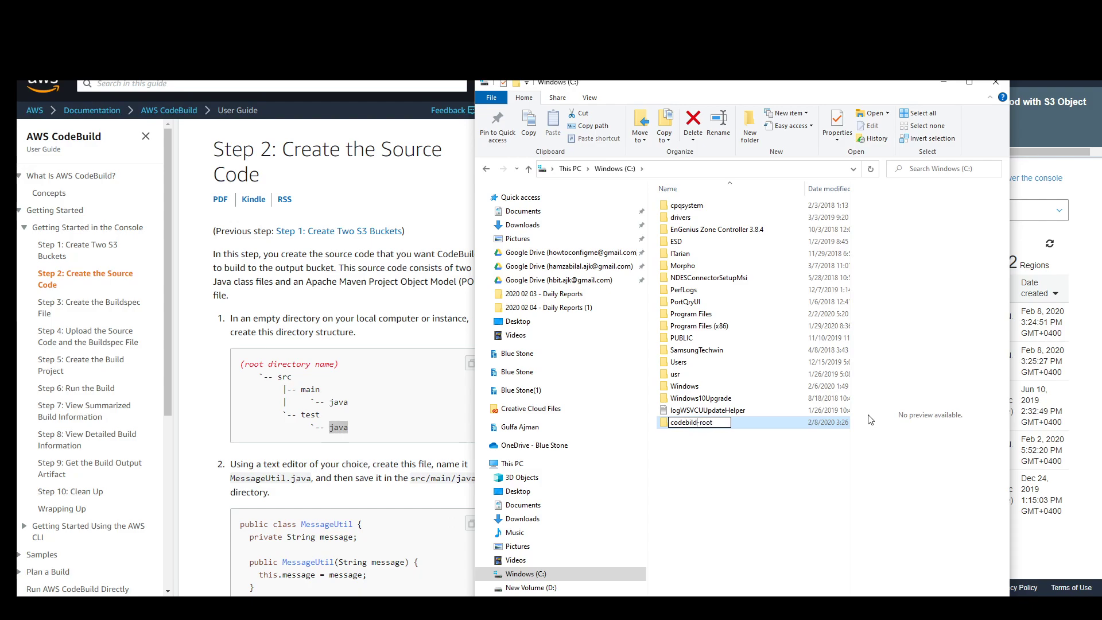
type("t")
key("Left")
key("Left")
key("Left")
key("Left")
key("Left")
key("Left")
key("Left")
key("Left")
type("u")
key("Return")
key("Return")
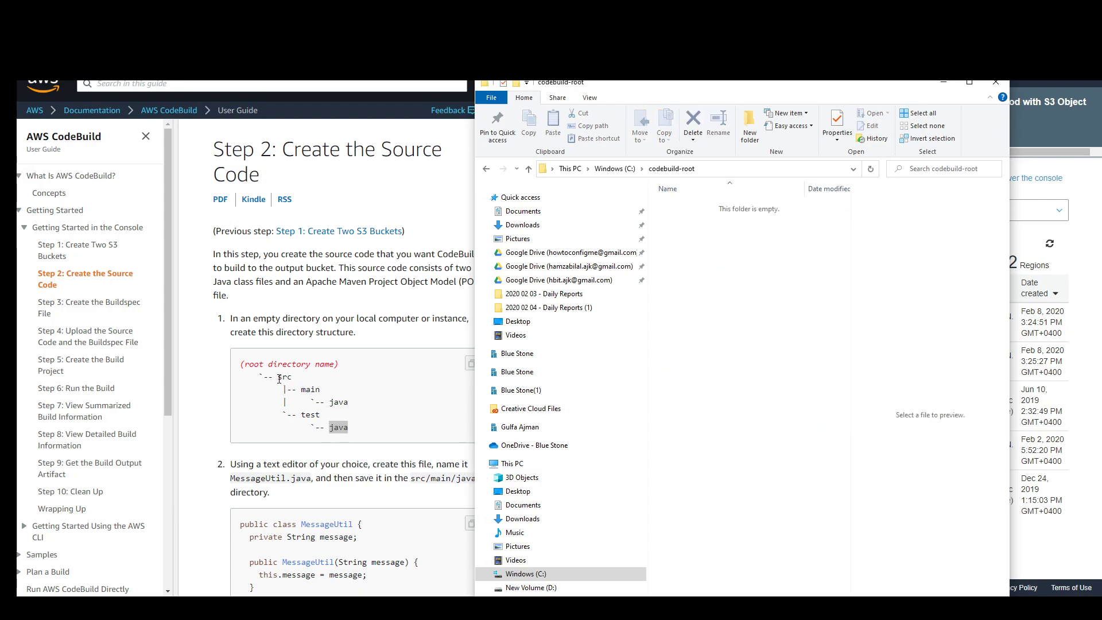
Create a subfolder named src inside the codebuild-root folder.
right_click(697, 243)
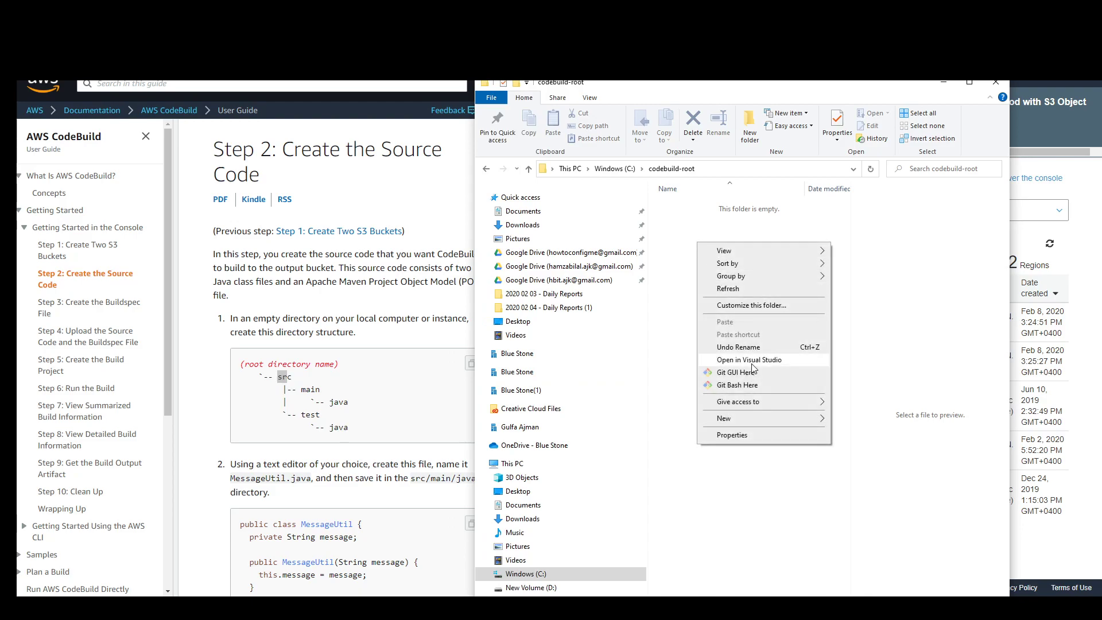
mouse_move(762, 416)
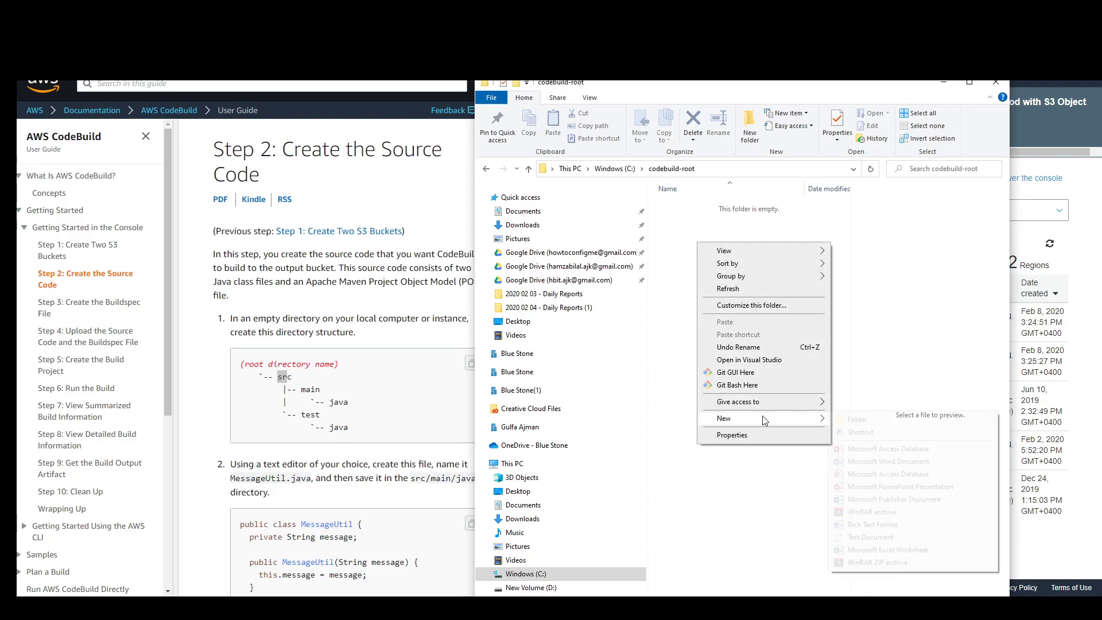
left_click(874, 422)
type("src")
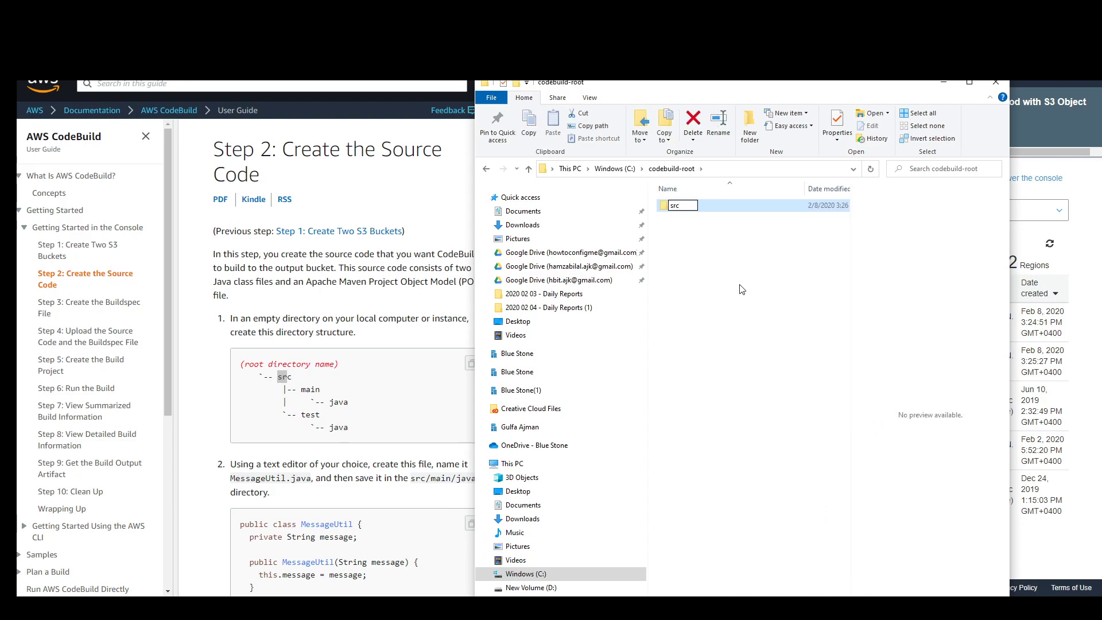
left_click(718, 264)
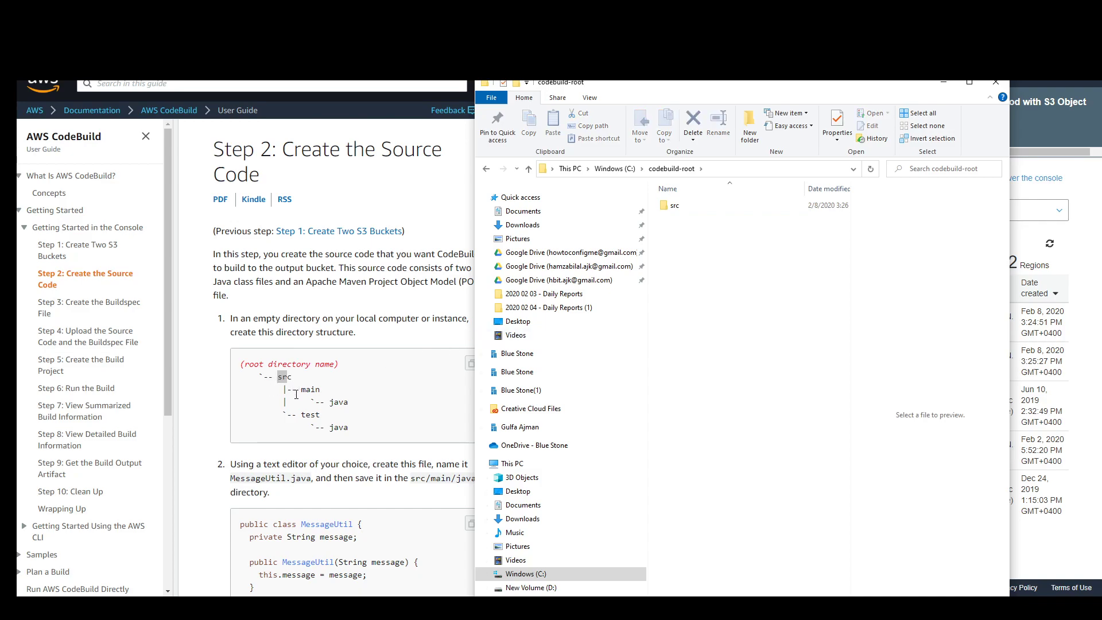
Open the src folder and create two subfolders in it named main and test, as the guide's directory structure shows.
left_click_drag(299, 392, 315, 391)
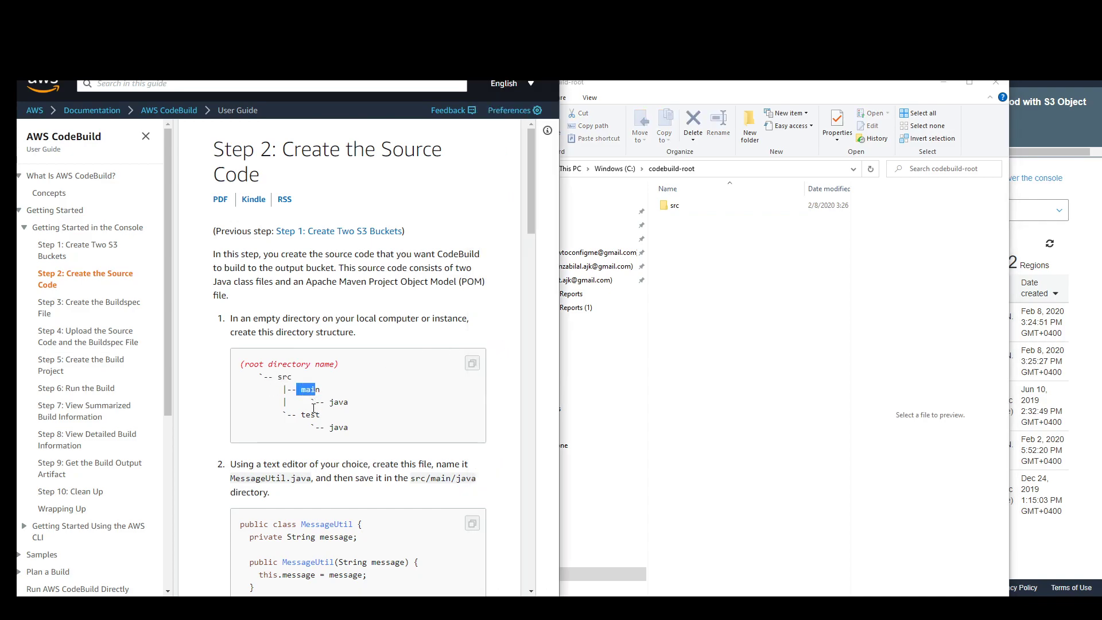
double_click(678, 209)
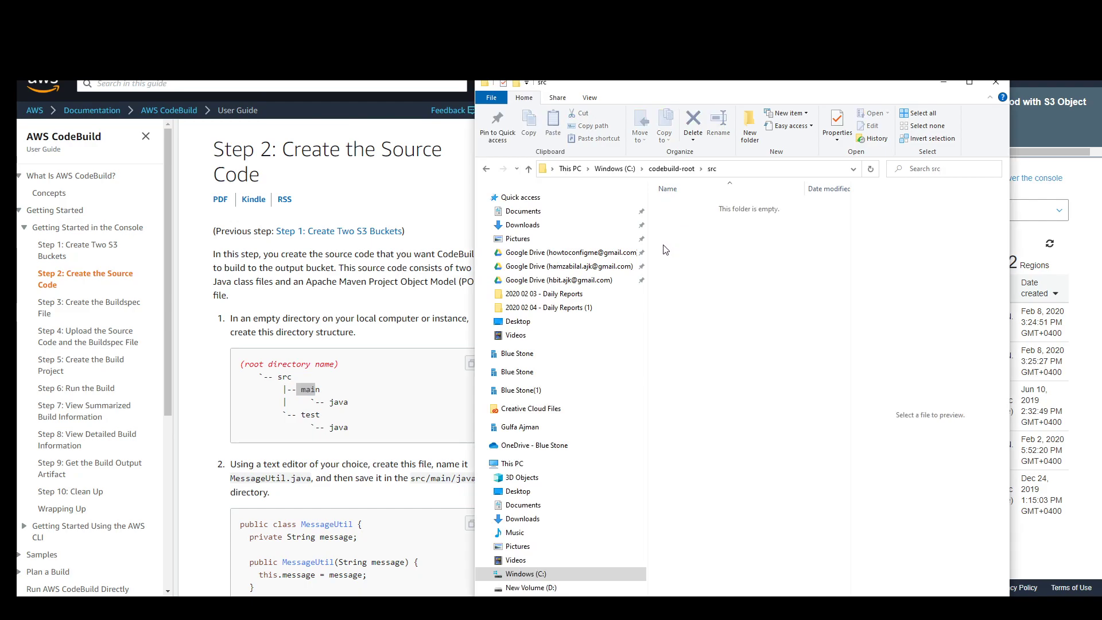
key("ctrl+shift+n")
type("main")
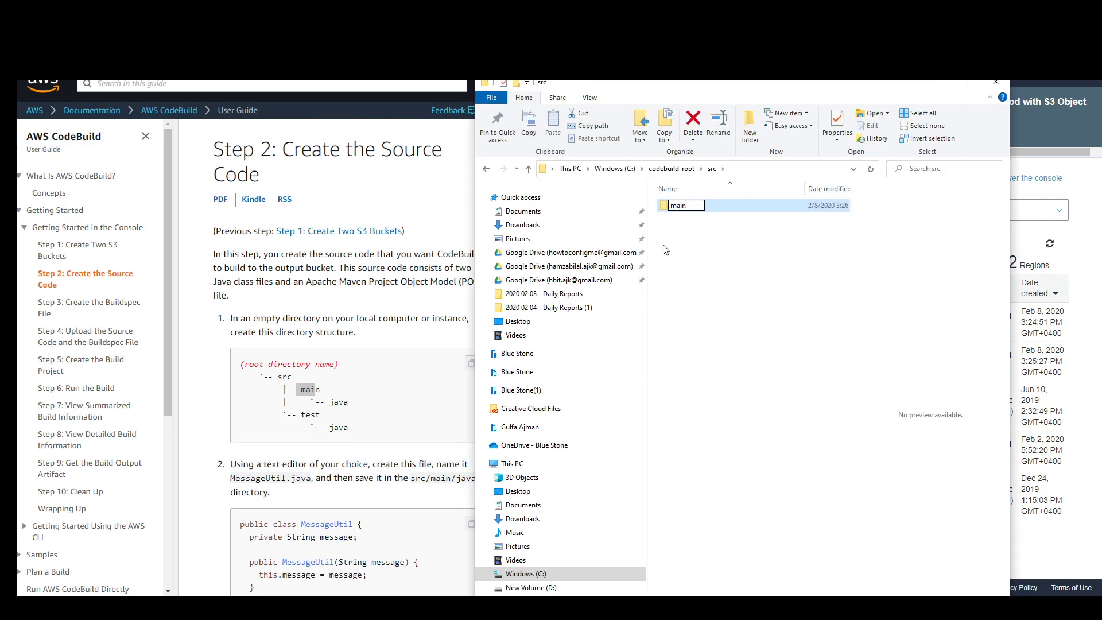
key("Return")
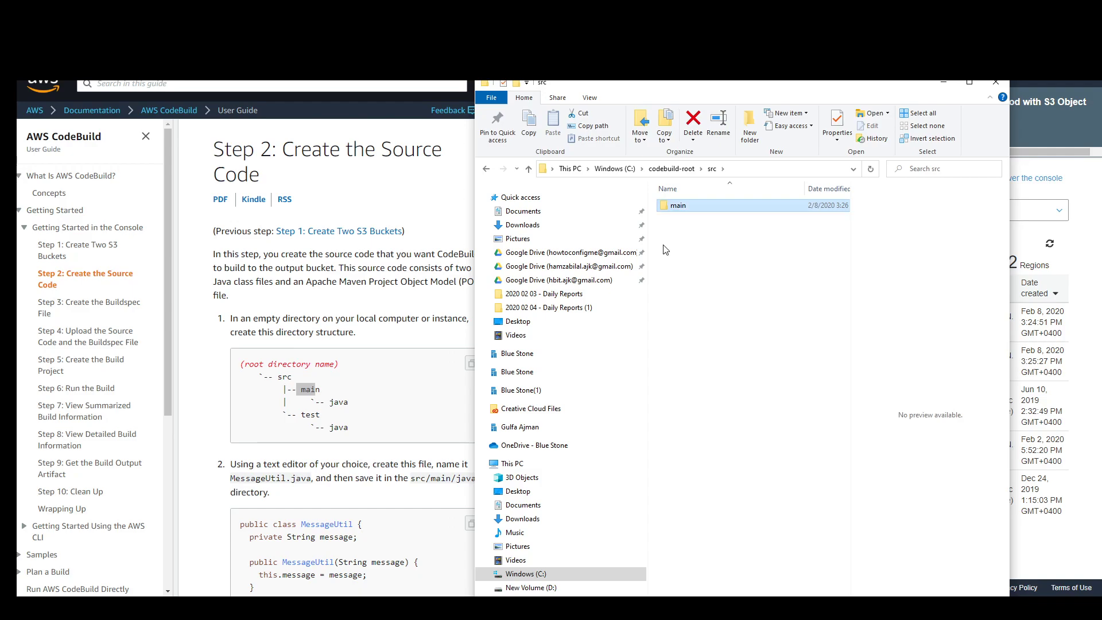
key("ctrl+shift+n")
type("test")
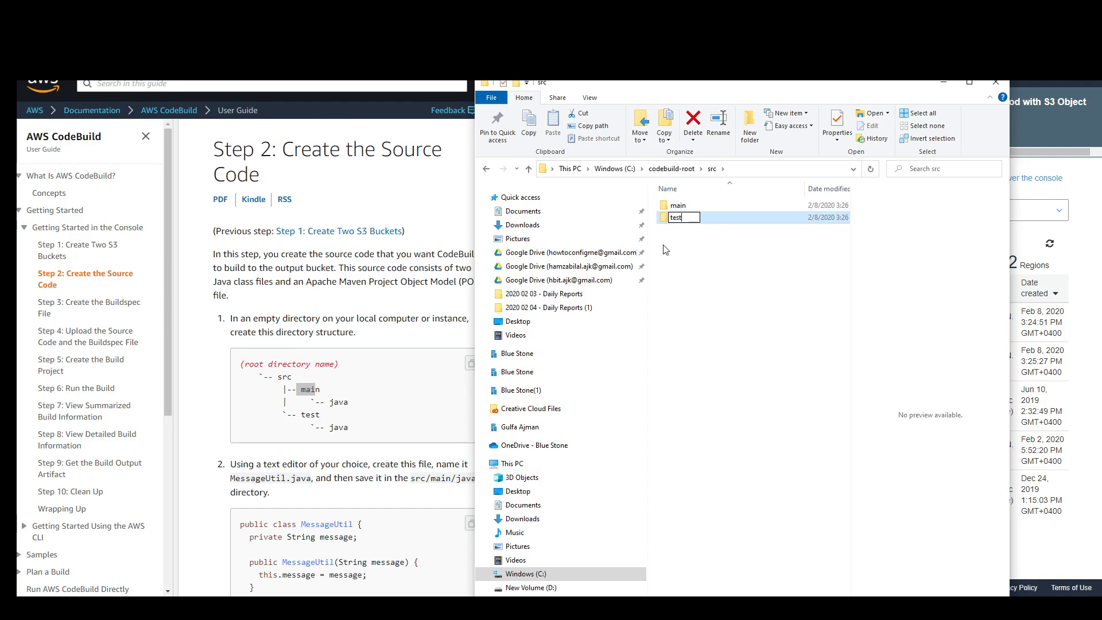
key("Return")
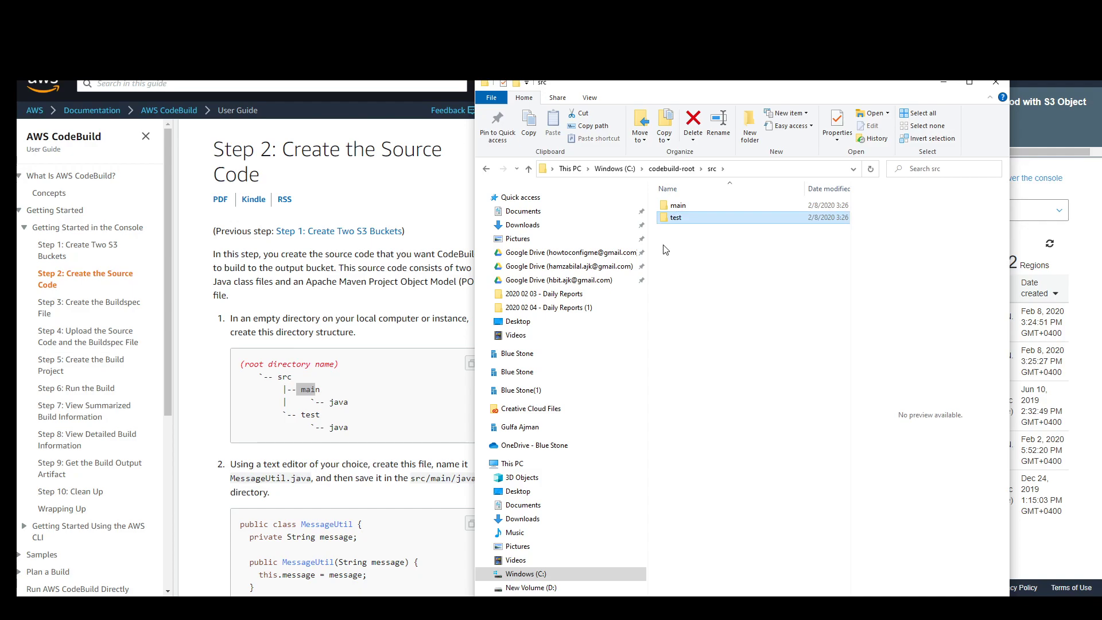
Open the main folder and create a subfolder named java inside it.
left_click(680, 206, "ctrl")
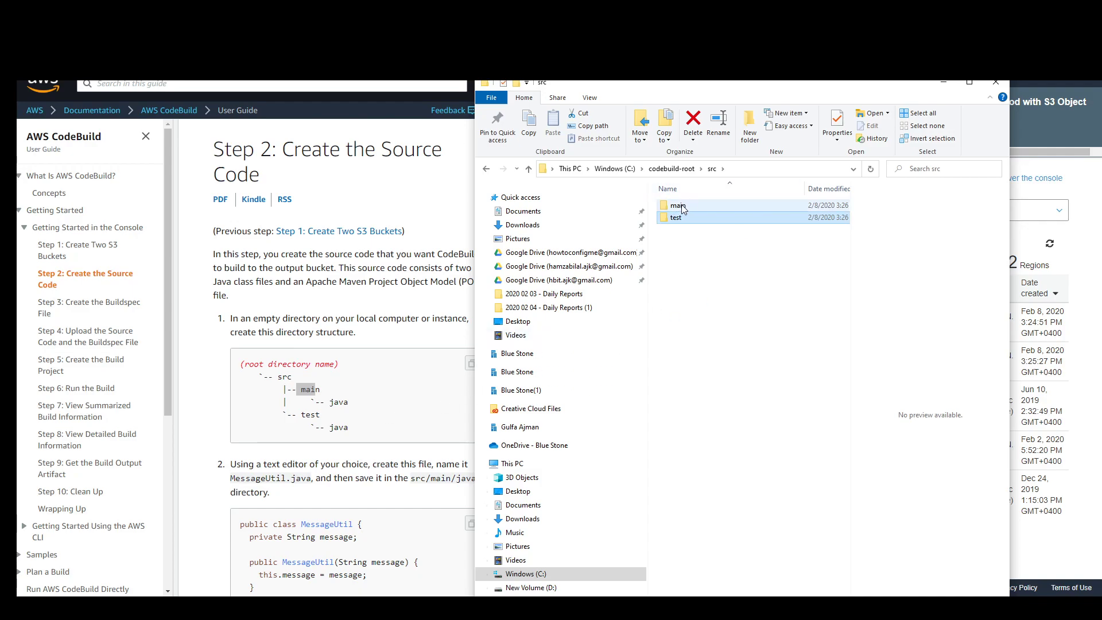
double_click(679, 205)
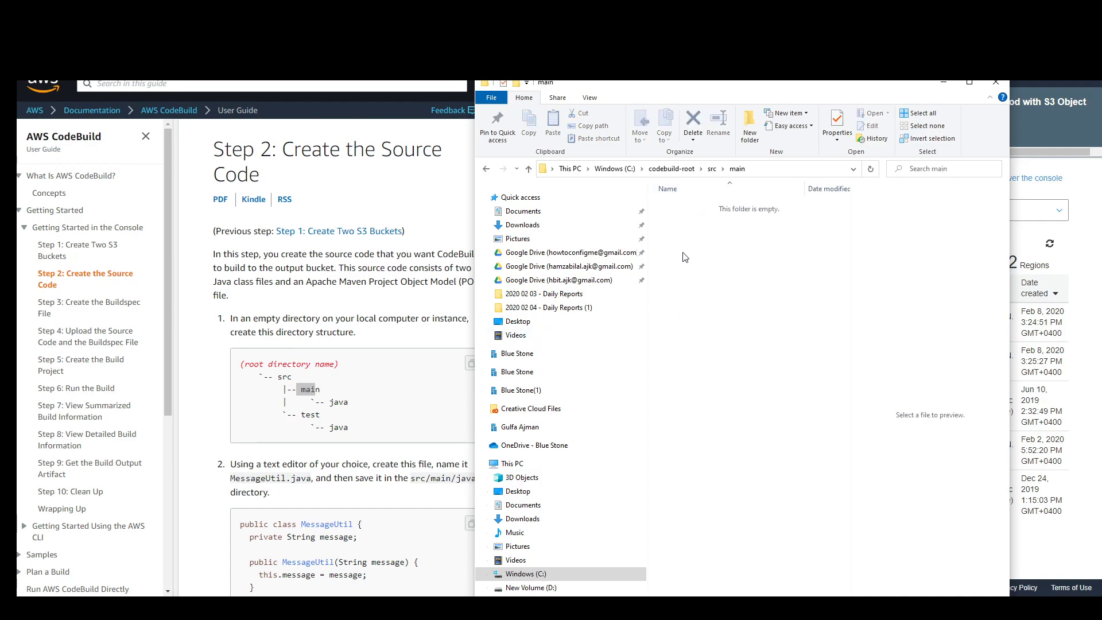
key("ctrl+shift+n")
type("java")
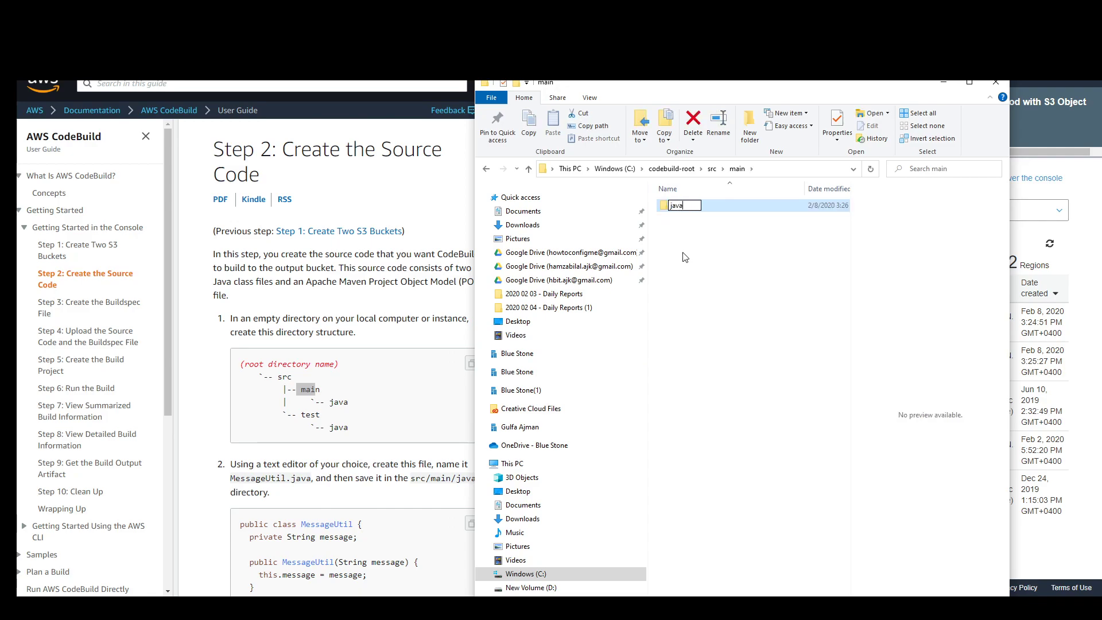
key("Return")
Create a subfolder named java inside the src\test folder, and return to the codebuild-root folder.
key("alt+Up")
double_click(682, 220)
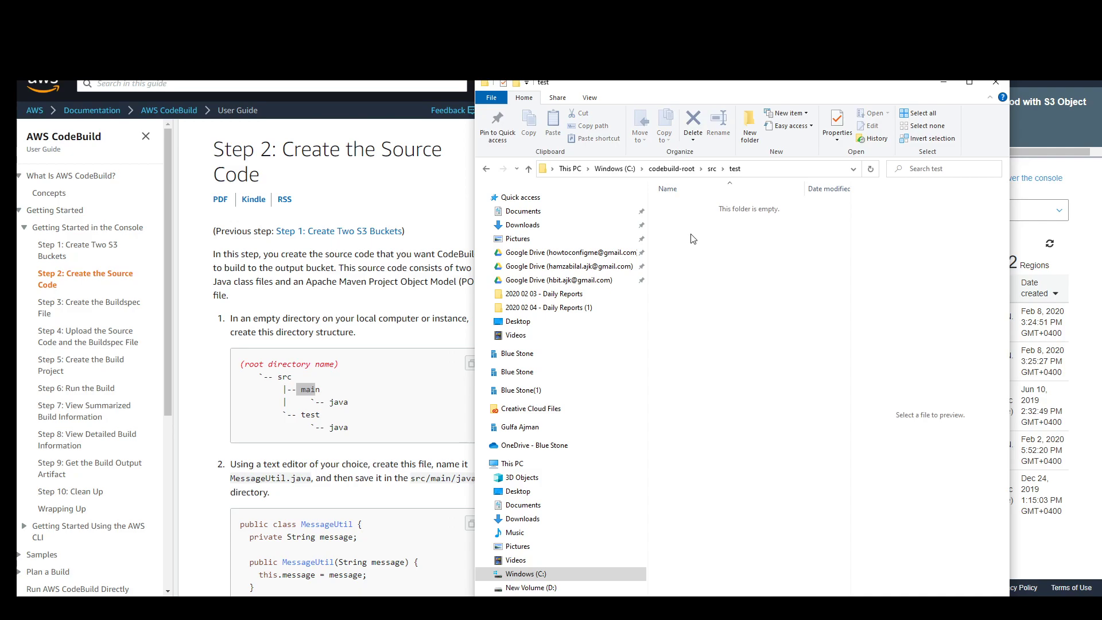
key("ctrl+shift+n")
type("java")
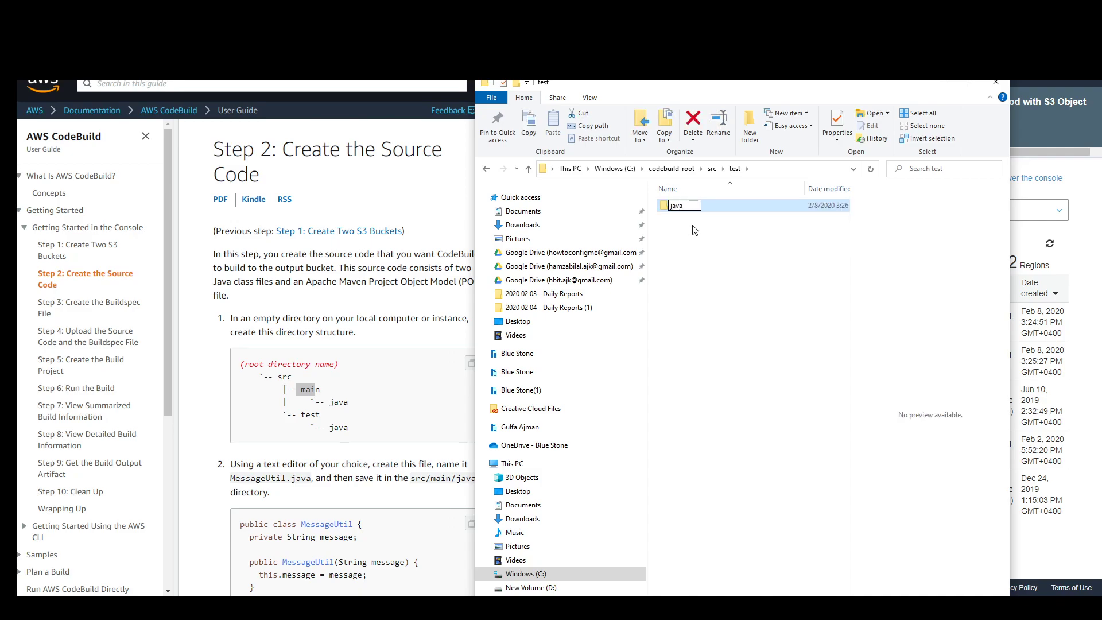
key("Return")
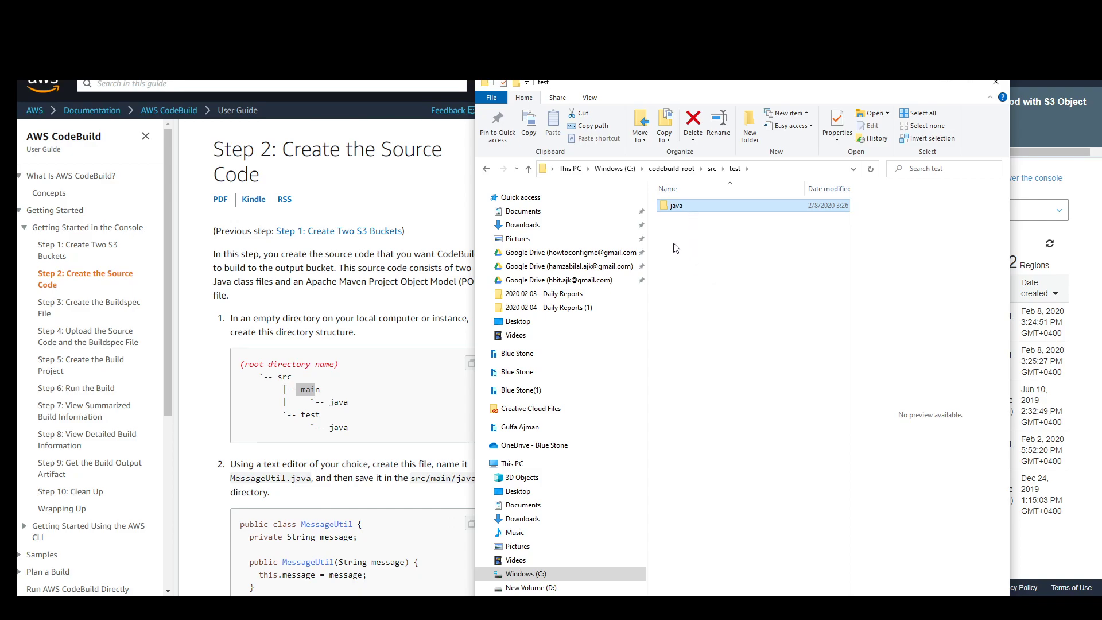
left_click(671, 169)
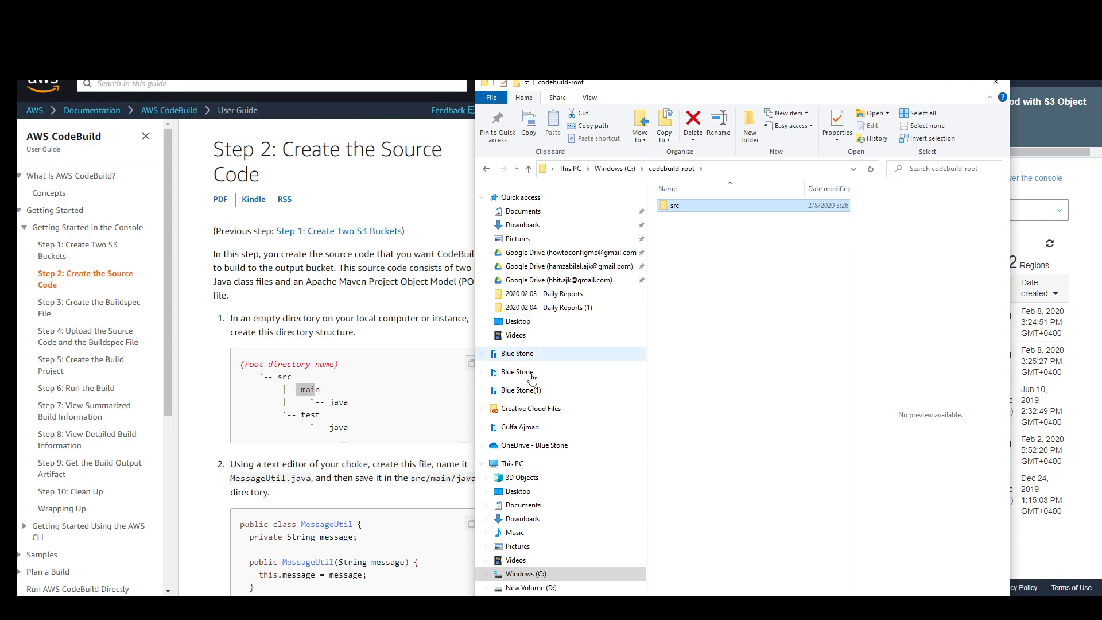
Place File Explorer beside the guide and read instruction 2's file name and target directory for the first Java class.
scroll(354, 509, "down", 1)
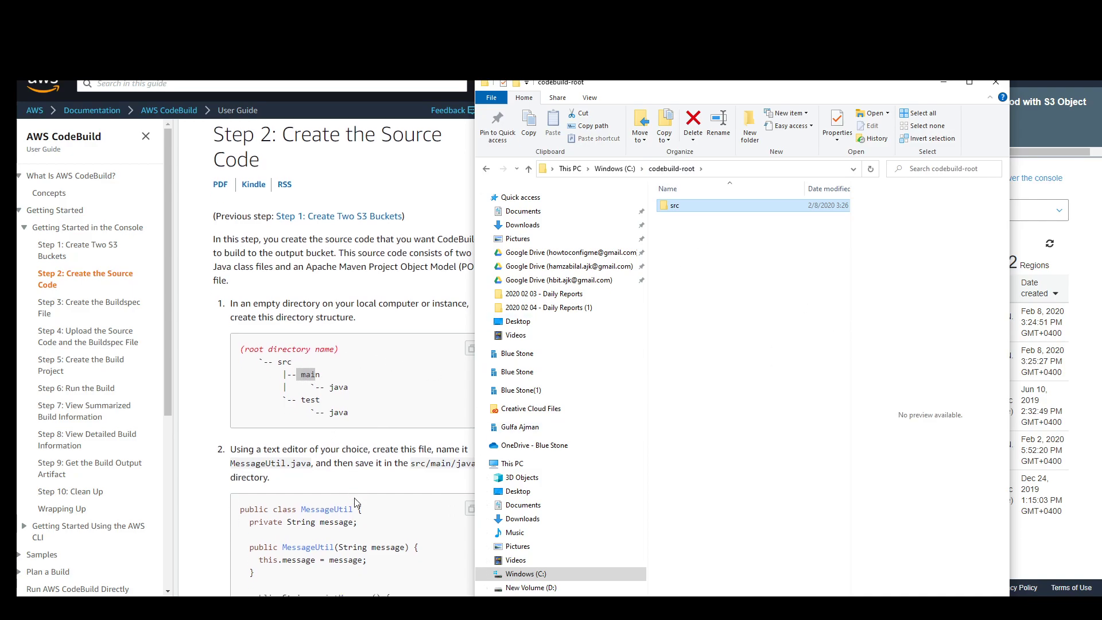
left_click(379, 443)
key("alt+Tab")
key("super+Right")
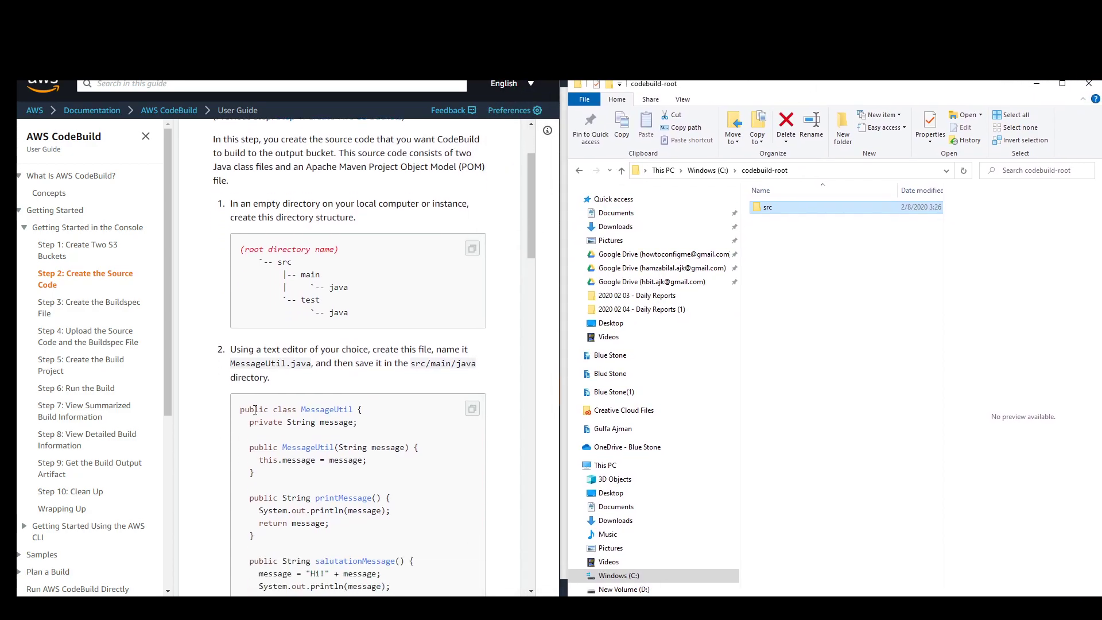
scroll(276, 389, "down", 2)
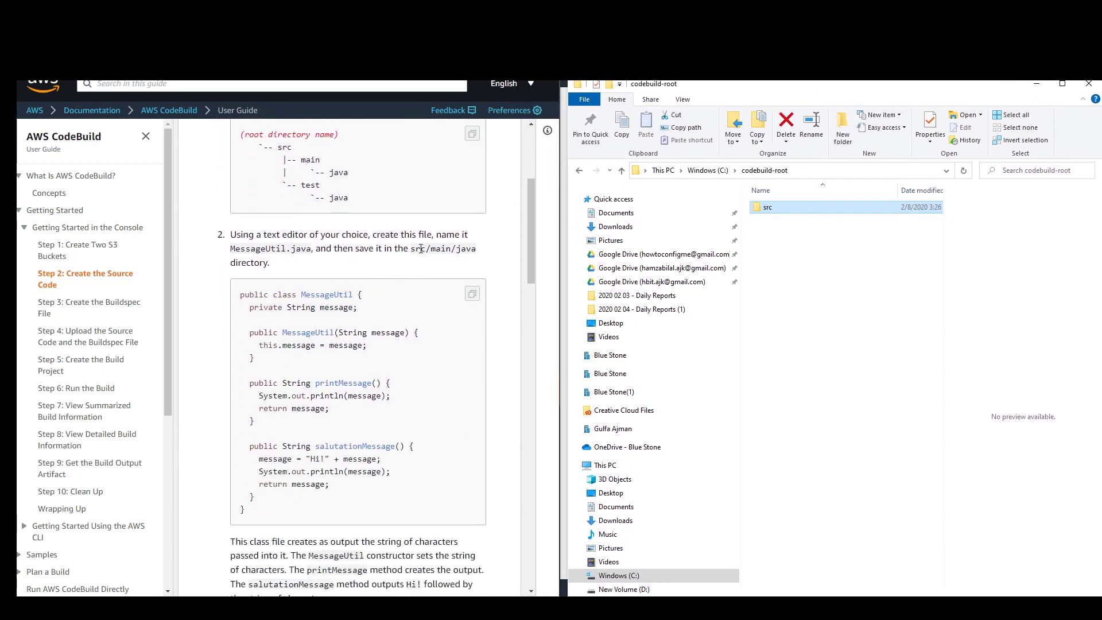
left_click_drag(420, 252, 474, 251)
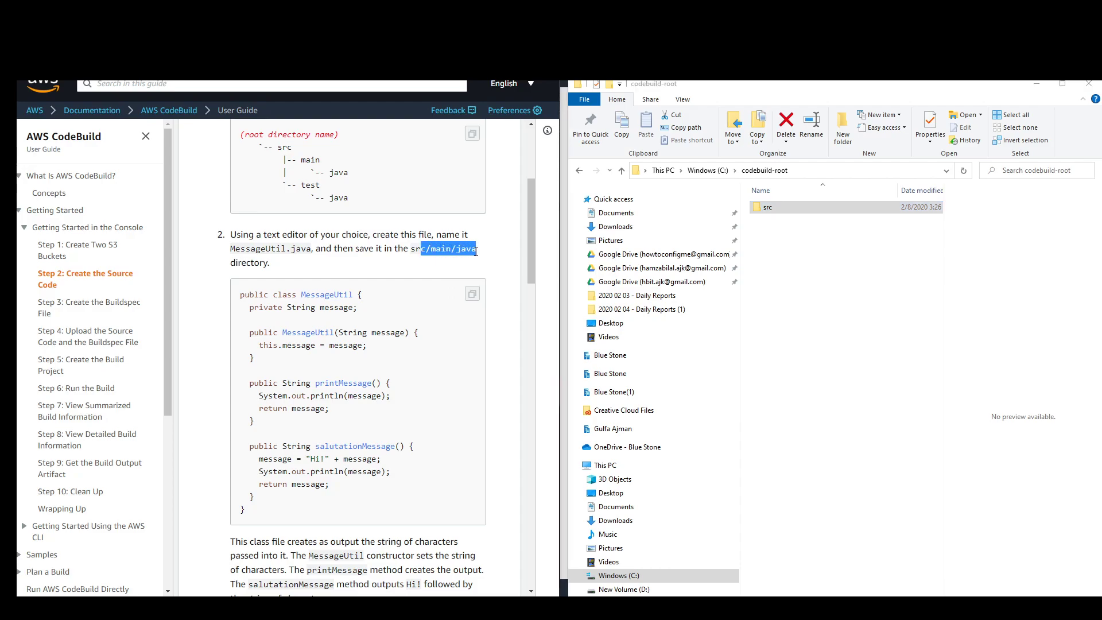
left_click_drag(237, 250, 314, 250)
left_click(768, 211)
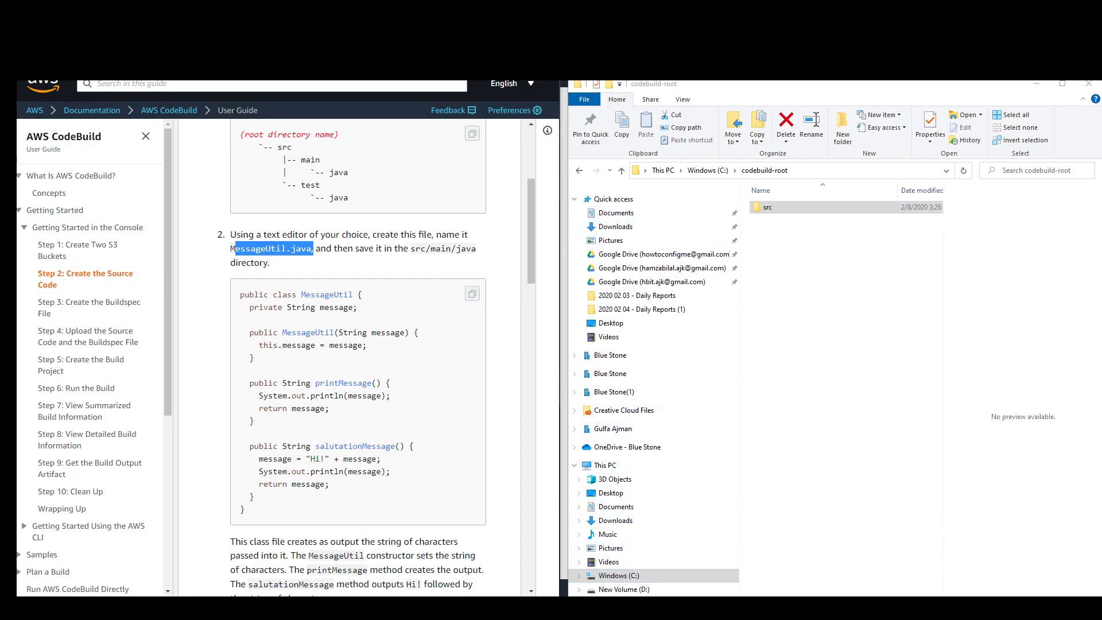
Switch to Notepad++, decline to keep the missing buildspec.yml file in the editor, and create a new blank document.
left_click(533, 607)
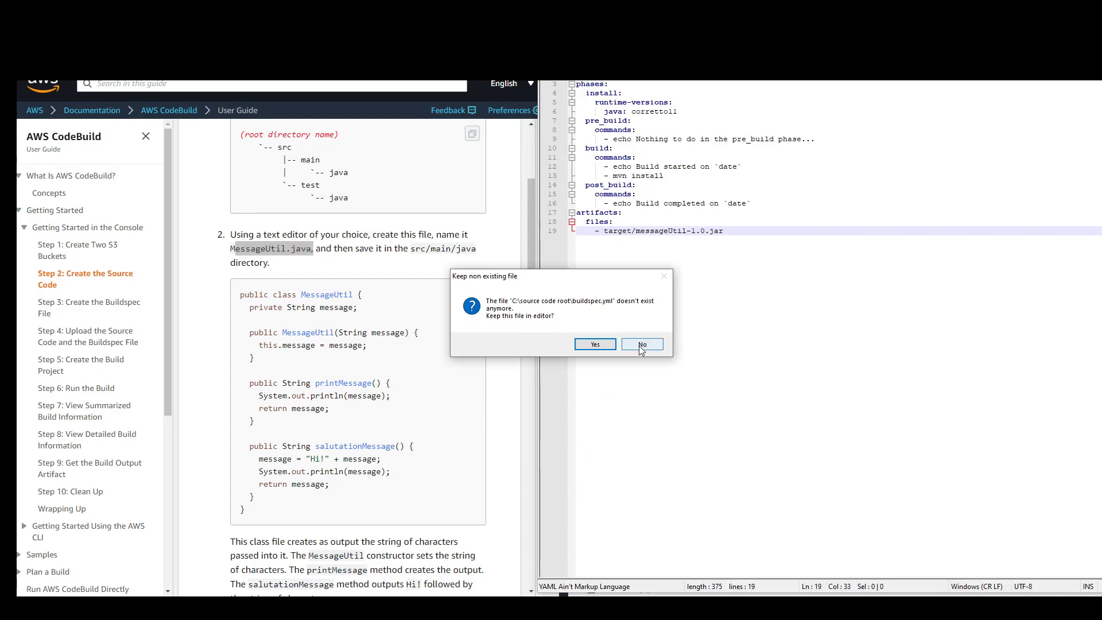
left_click(641, 344)
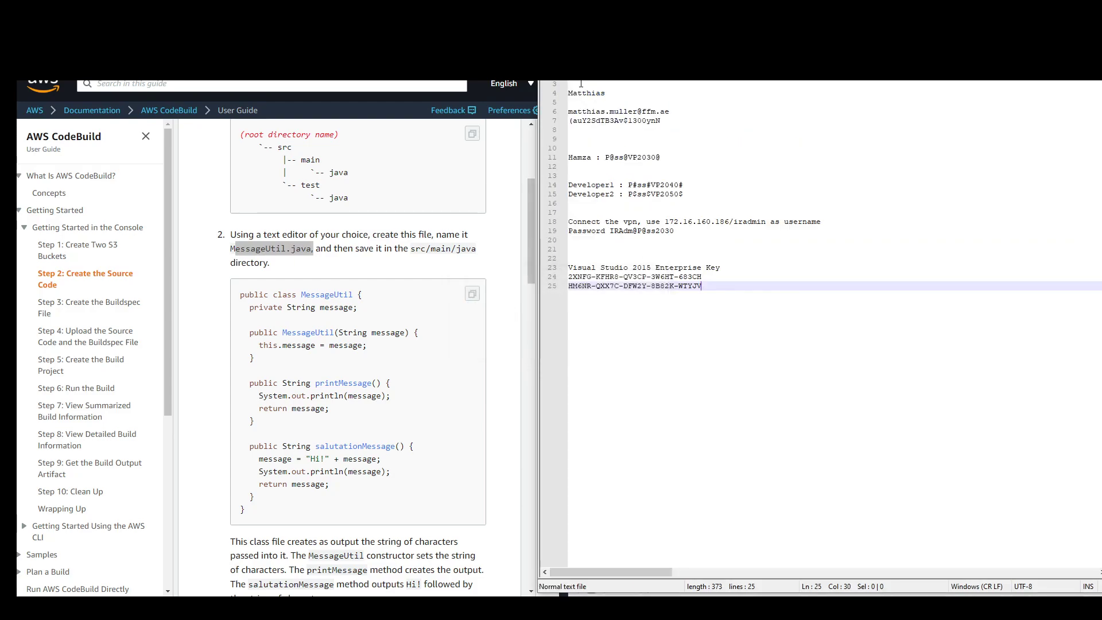
left_click(546, 26)
left_click(559, 39)
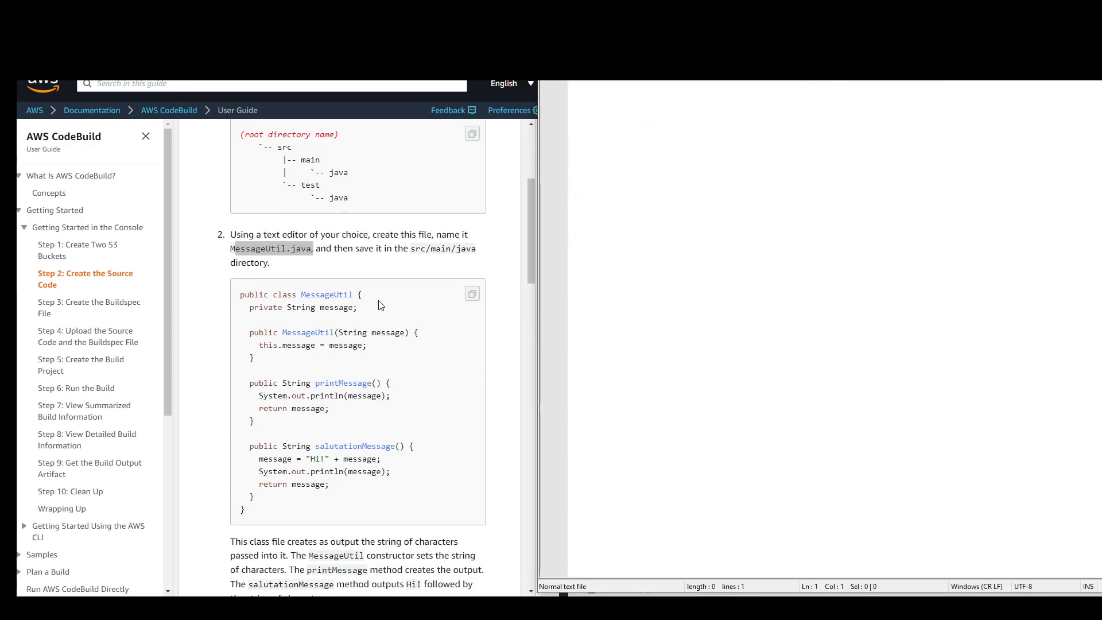
Copy the whole MessageUtil class code from the guide into the blank document, and bring the full editor window into view.
left_click_drag(241, 295, 269, 511)
key("ctrl+c")
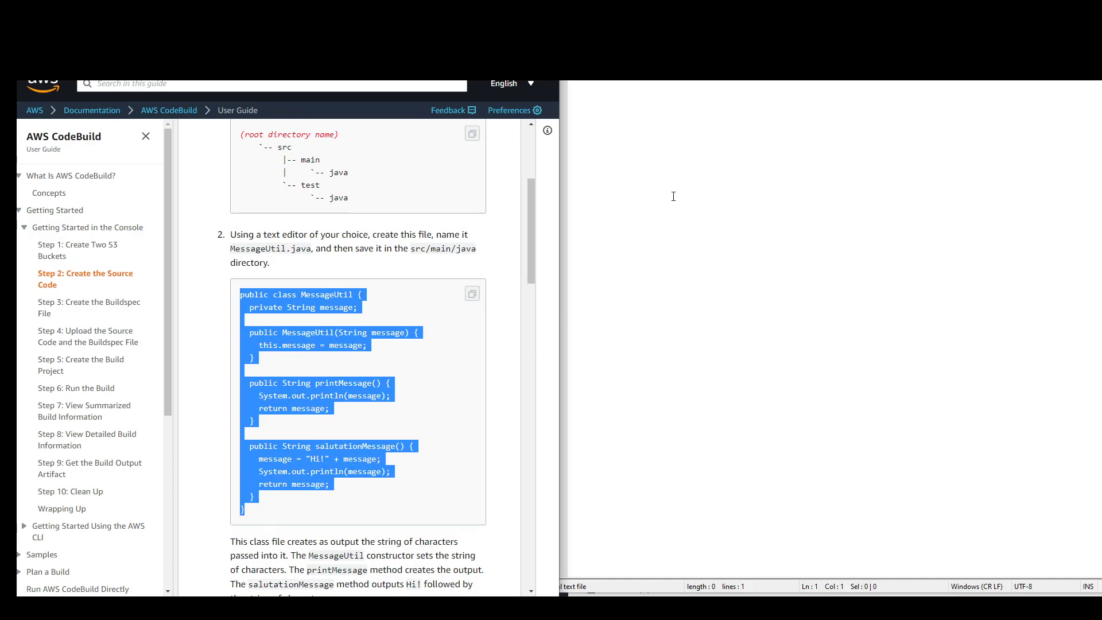
left_click(671, 200)
key("ctrl+v")
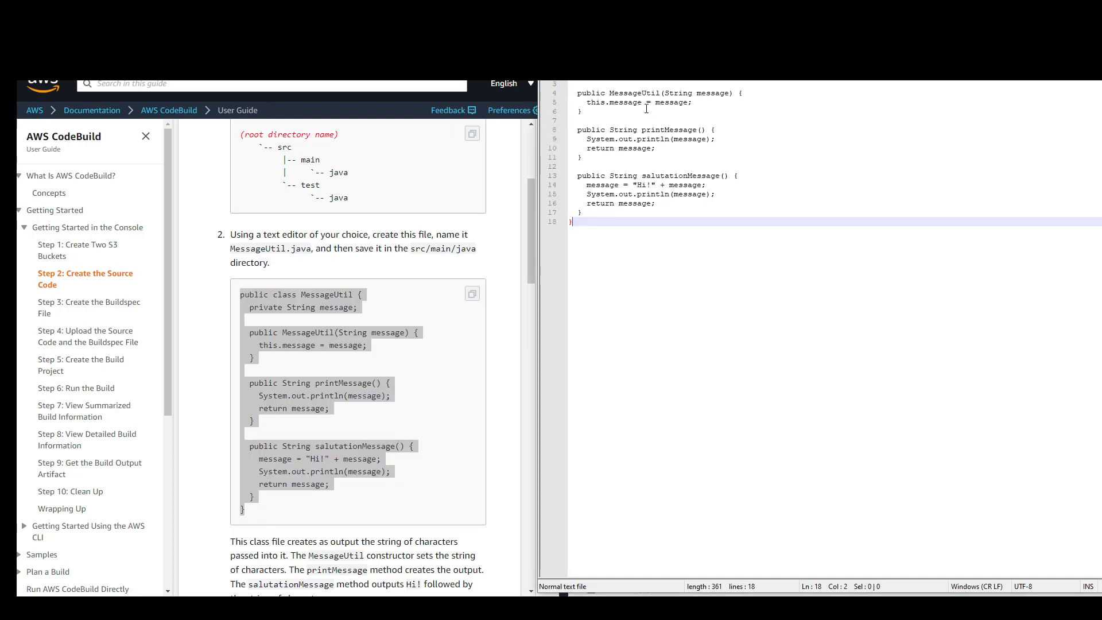
left_click_drag(654, 12, 620, 74)
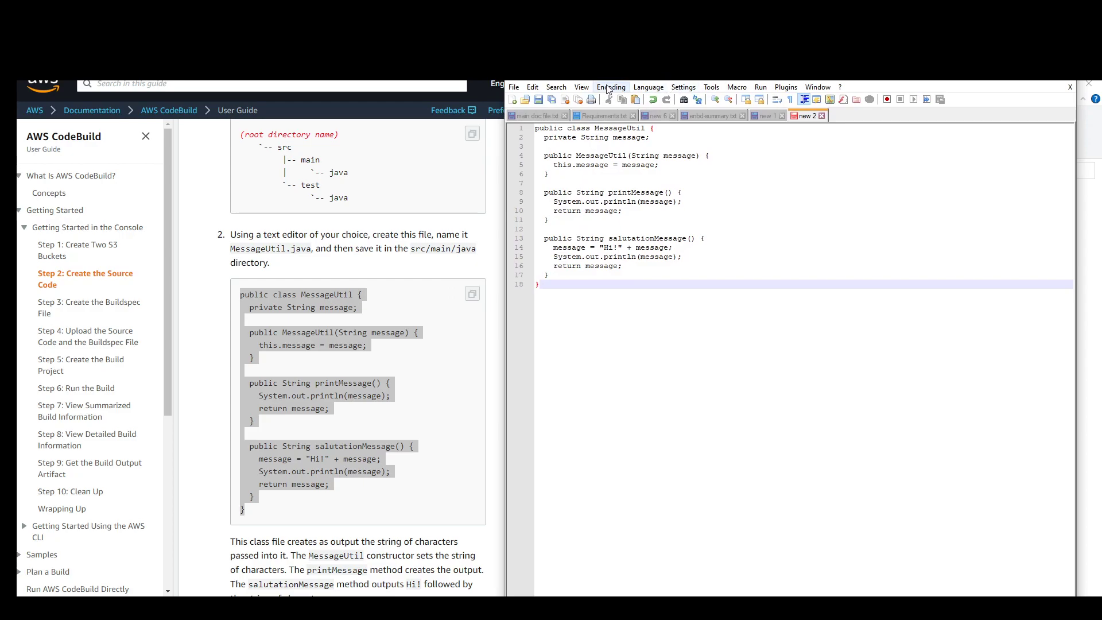
Start saving the document under a new name, with C:\codebuild-root\src\main\java as the destination folder.
left_click(513, 88)
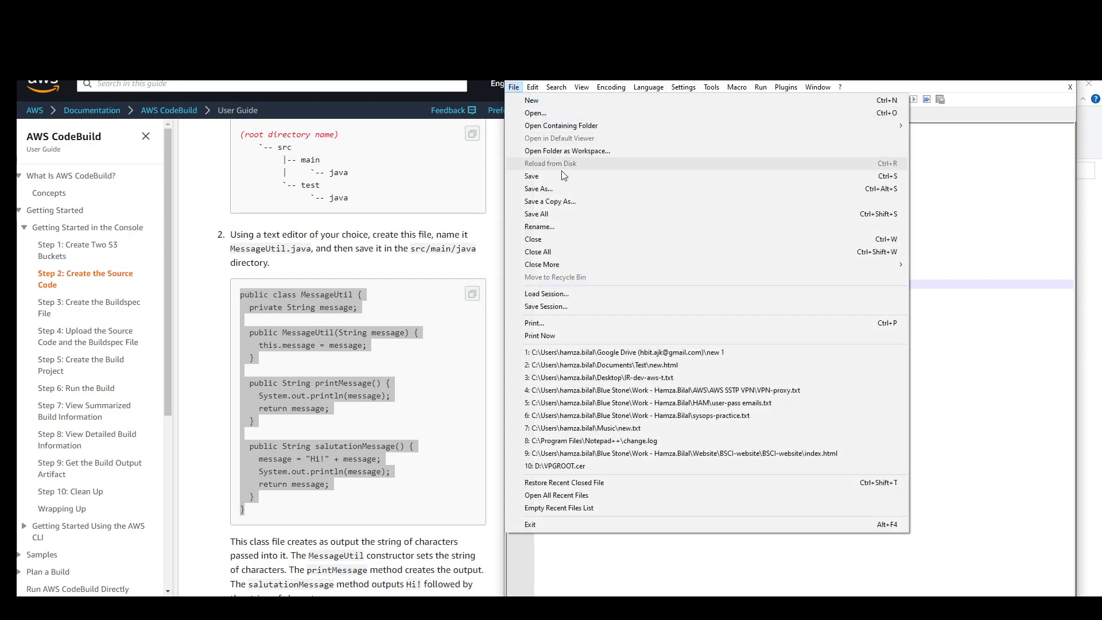
left_click(561, 190)
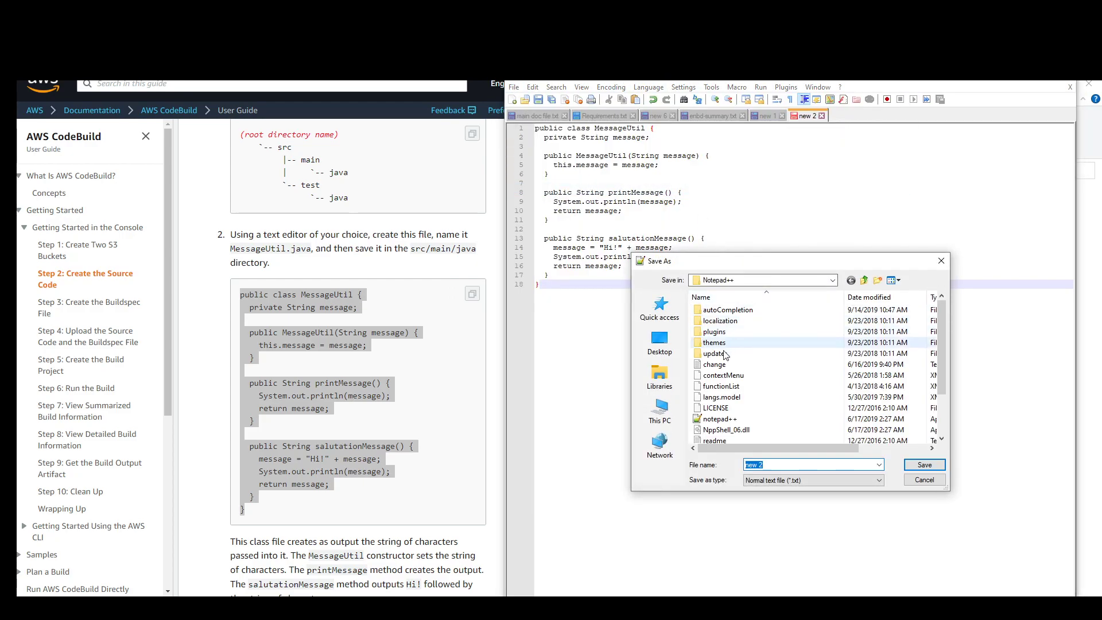
left_click(659, 409)
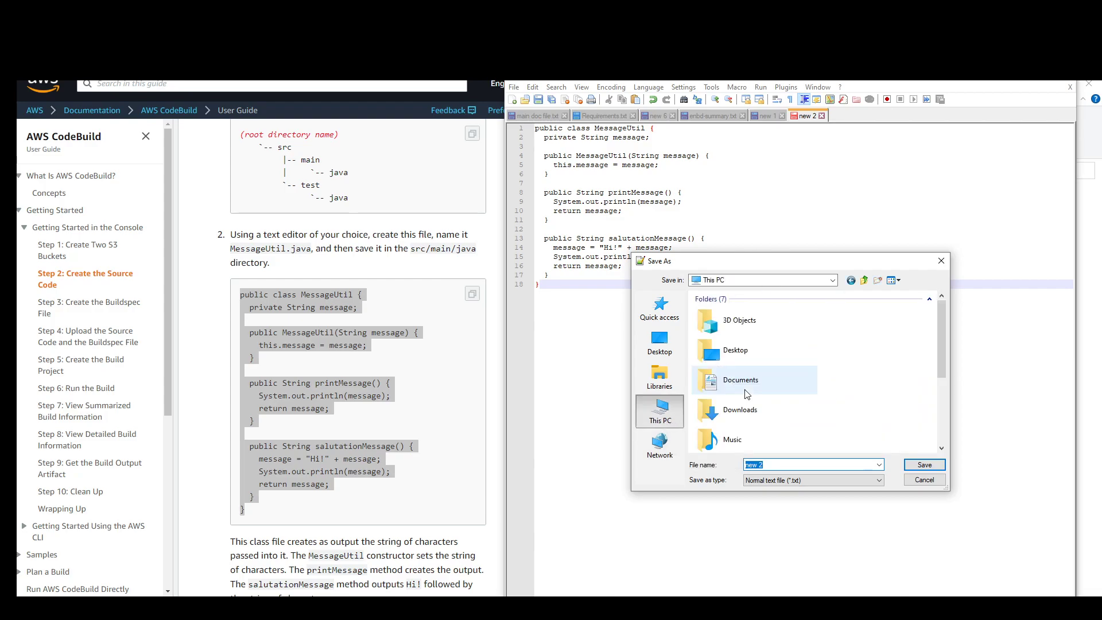
scroll(747, 404, "down", 3)
double_click(748, 403)
scroll(746, 391, "down", 1)
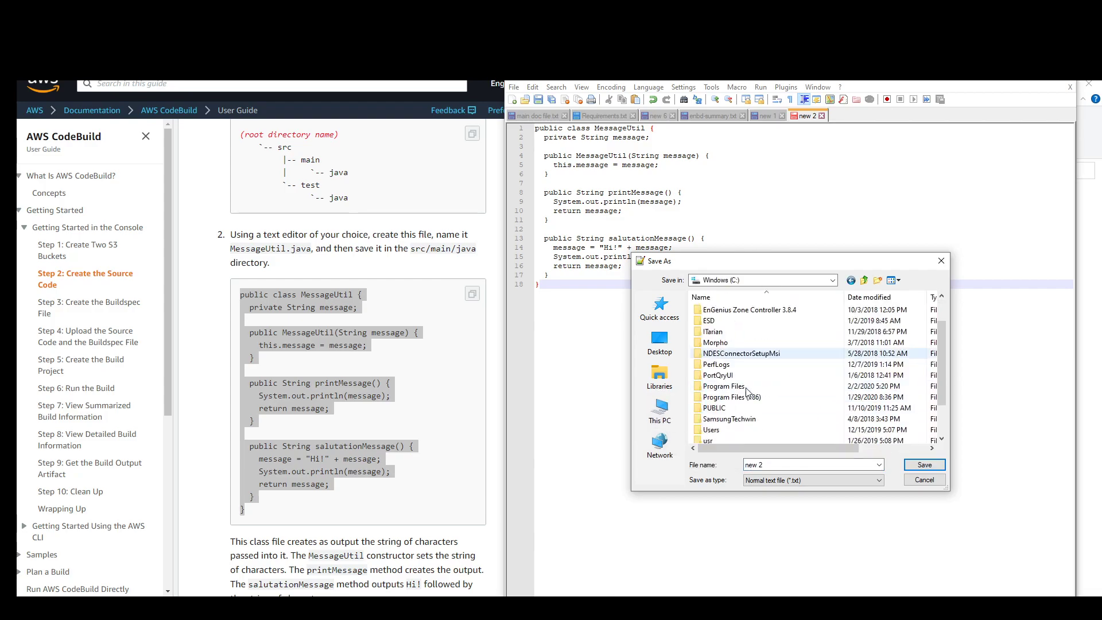
scroll(748, 392, "up", 1)
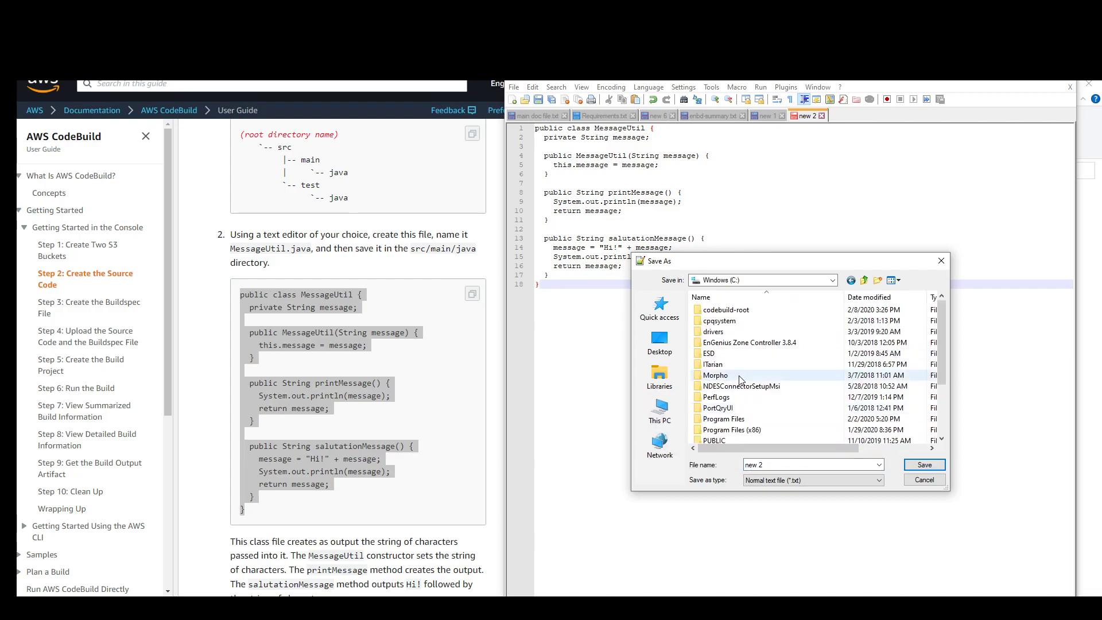
left_click(735, 311)
double_click(734, 310)
double_click(714, 313)
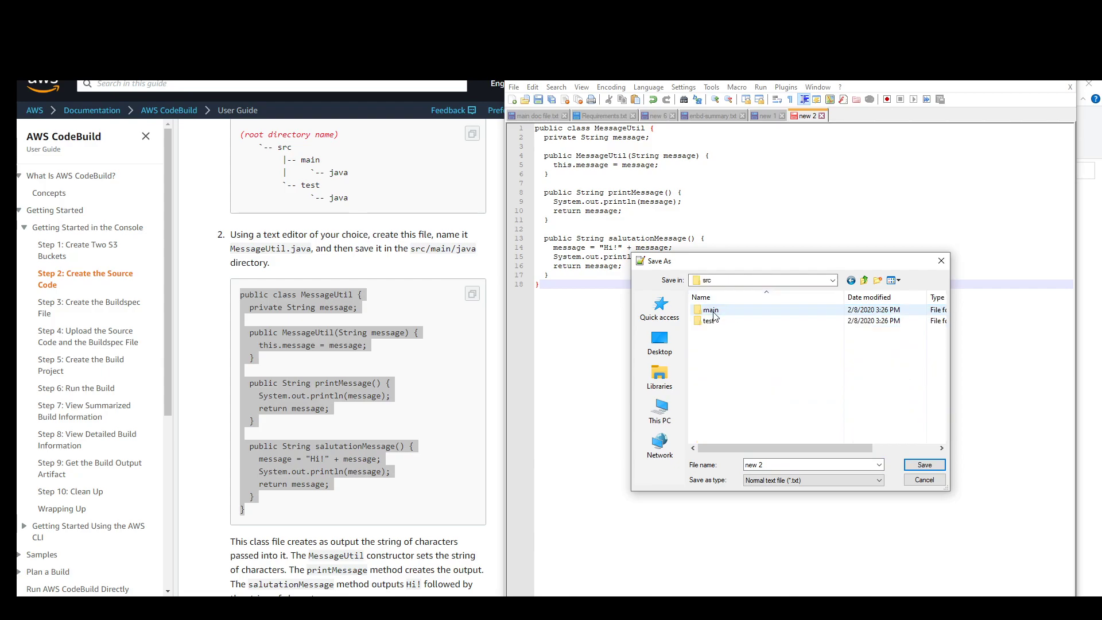
double_click(711, 310)
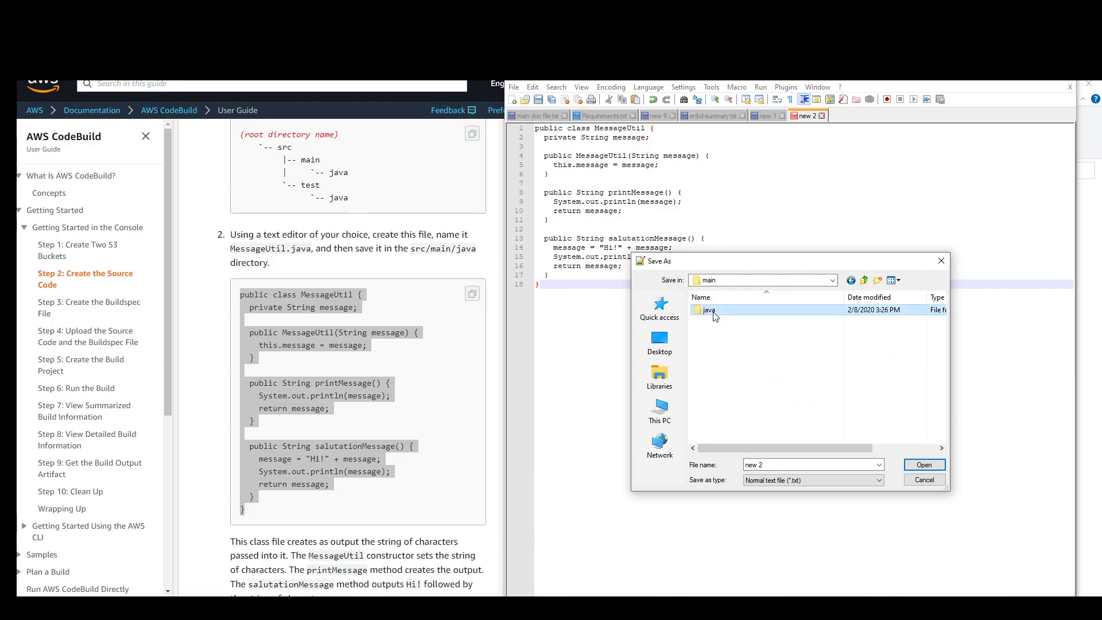
double_click(713, 310)
left_click(786, 280)
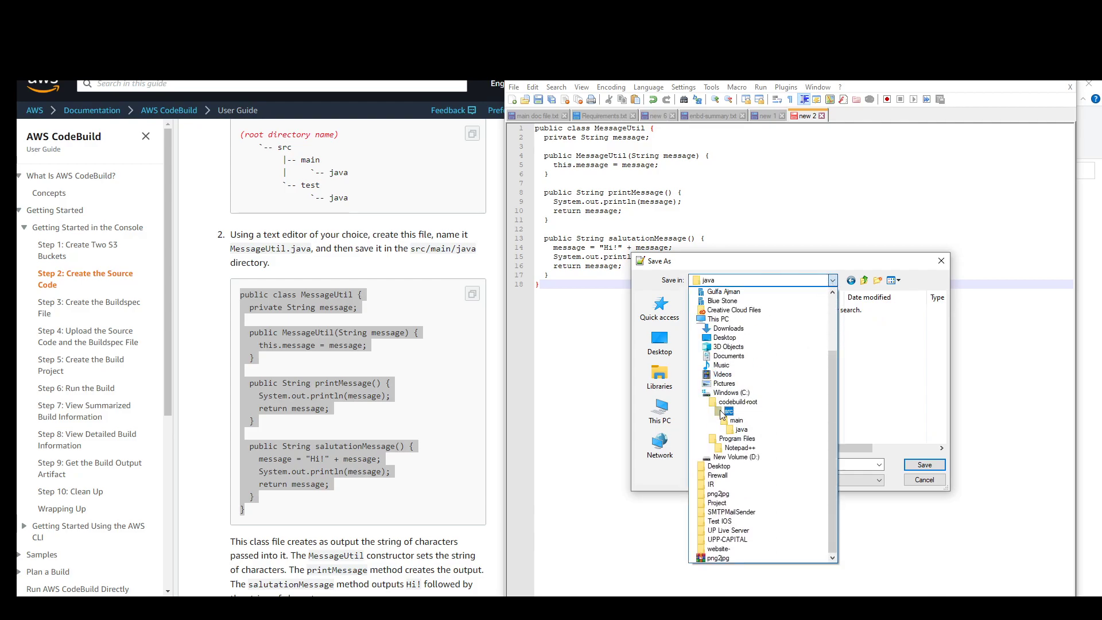
left_click(833, 280)
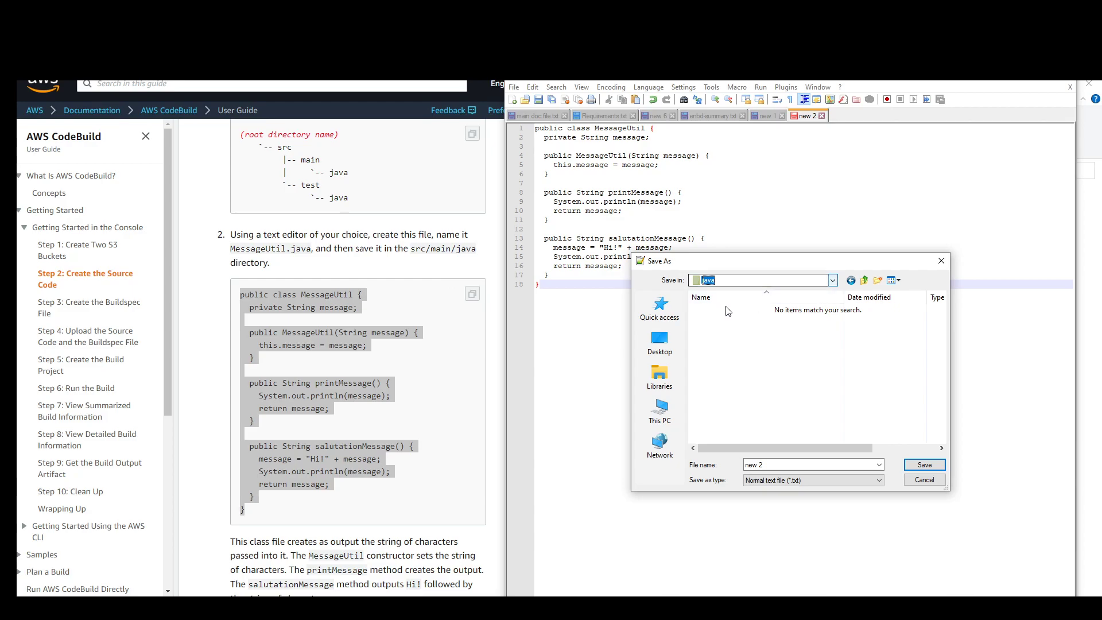
Copy the file name MessageUtil.java from instruction 2 into the save dialog and save the document under it.
left_click_drag(312, 249, 229, 257)
key("ctrl+c")
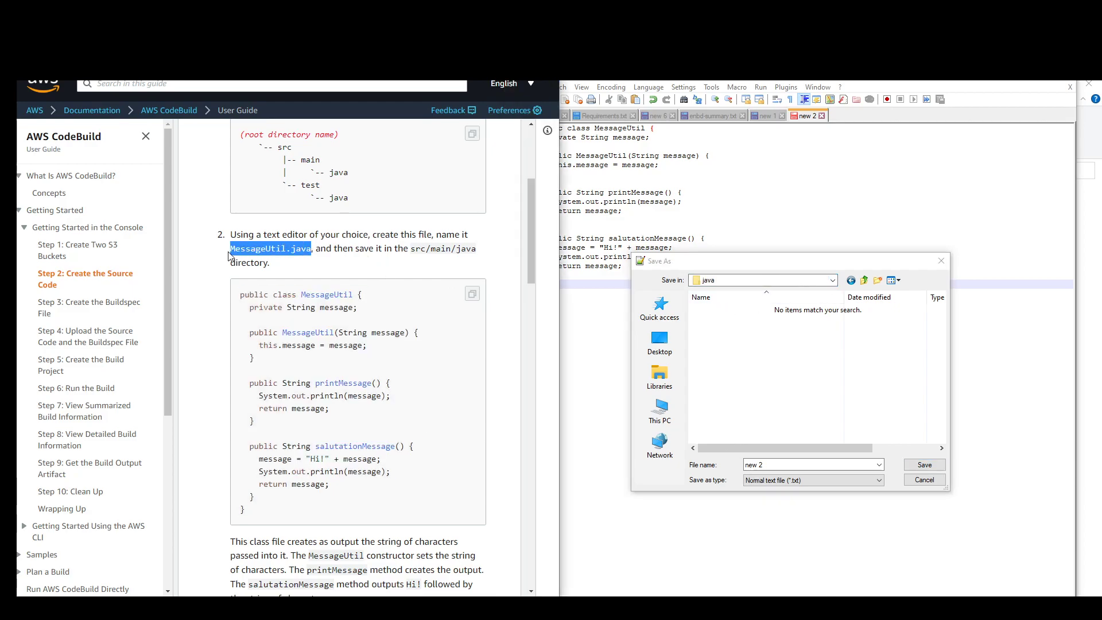
left_click(707, 480)
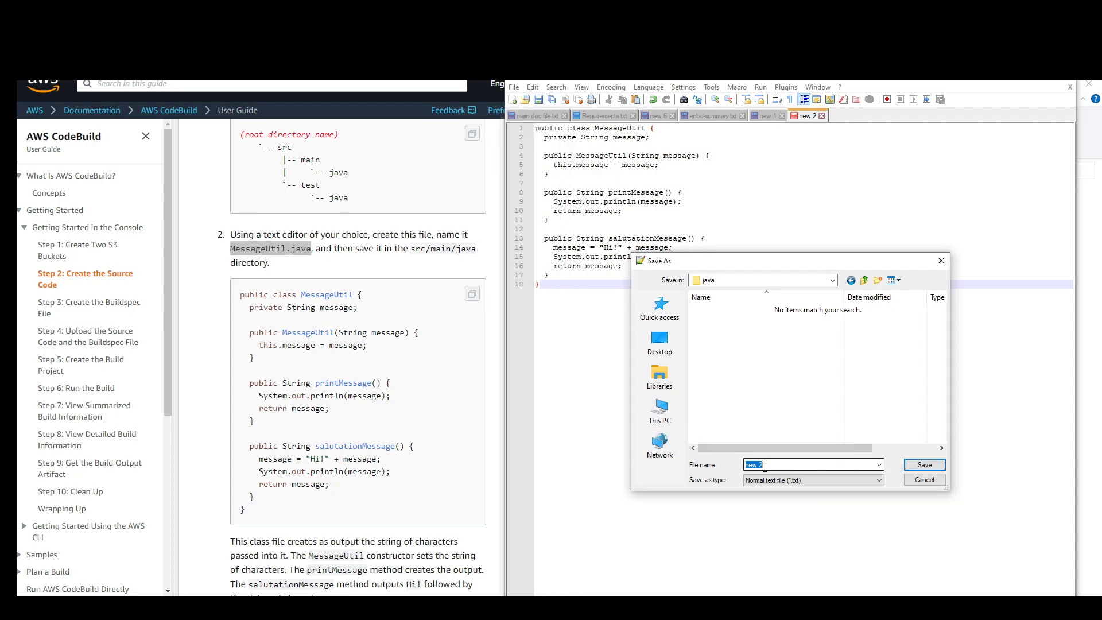
key("ctrl+v")
left_click(924, 464)
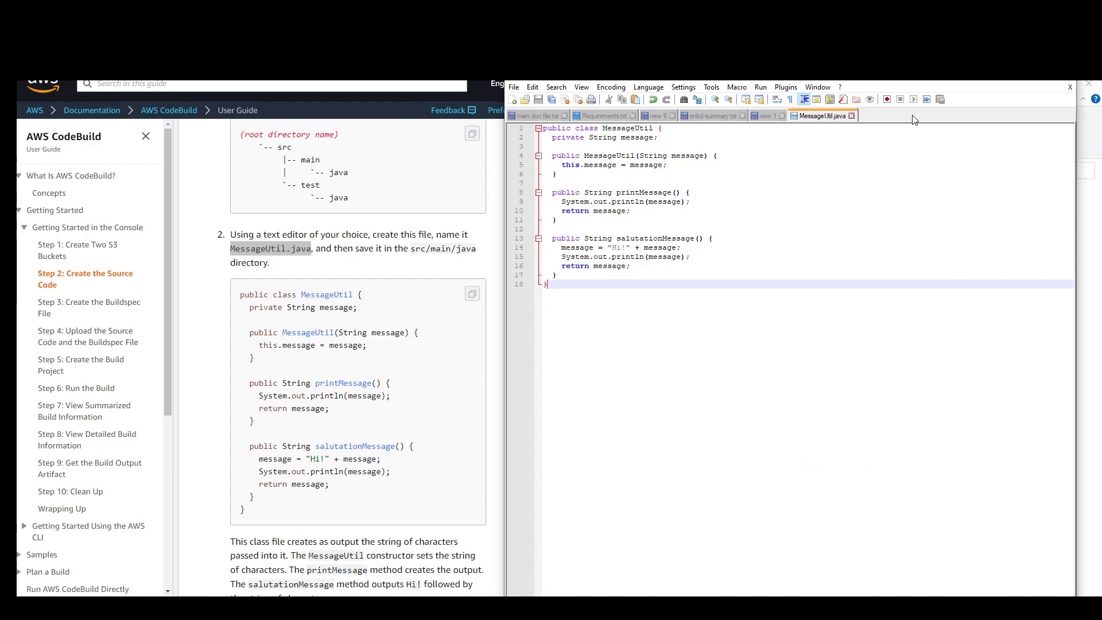
Close the MessageUtil.java document and the new 1 document, declining to save new 1.
left_click(851, 117)
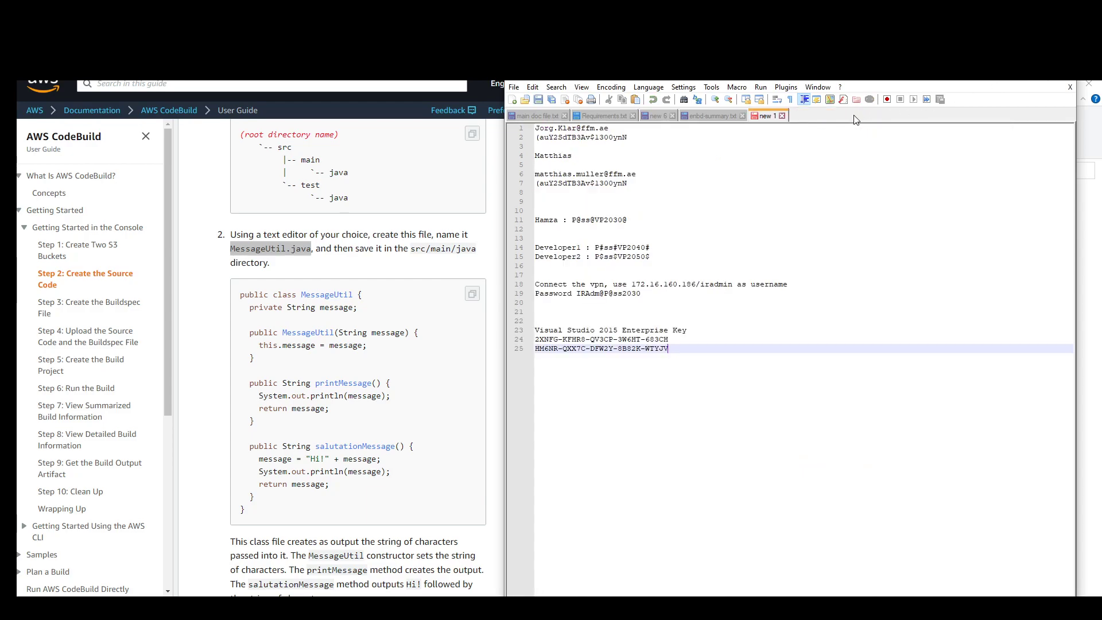
left_click(782, 117)
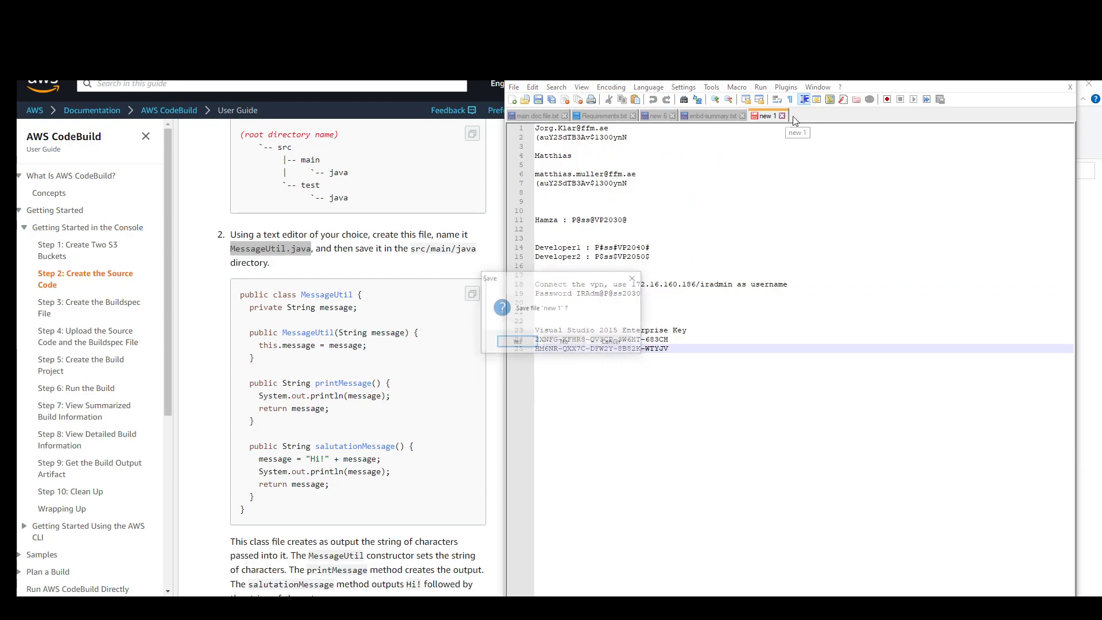
left_click(555, 344)
Switch to File Explorer and check the saved file in the src\main\java folder of codebuild-root.
left_click(1011, 74)
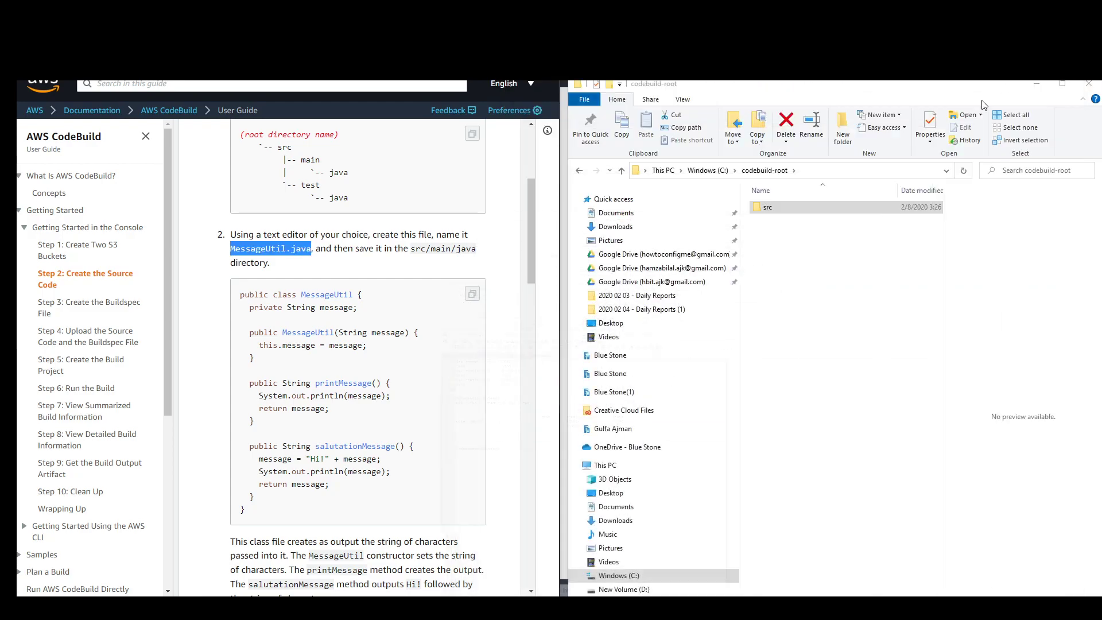
double_click(785, 206)
double_click(785, 208)
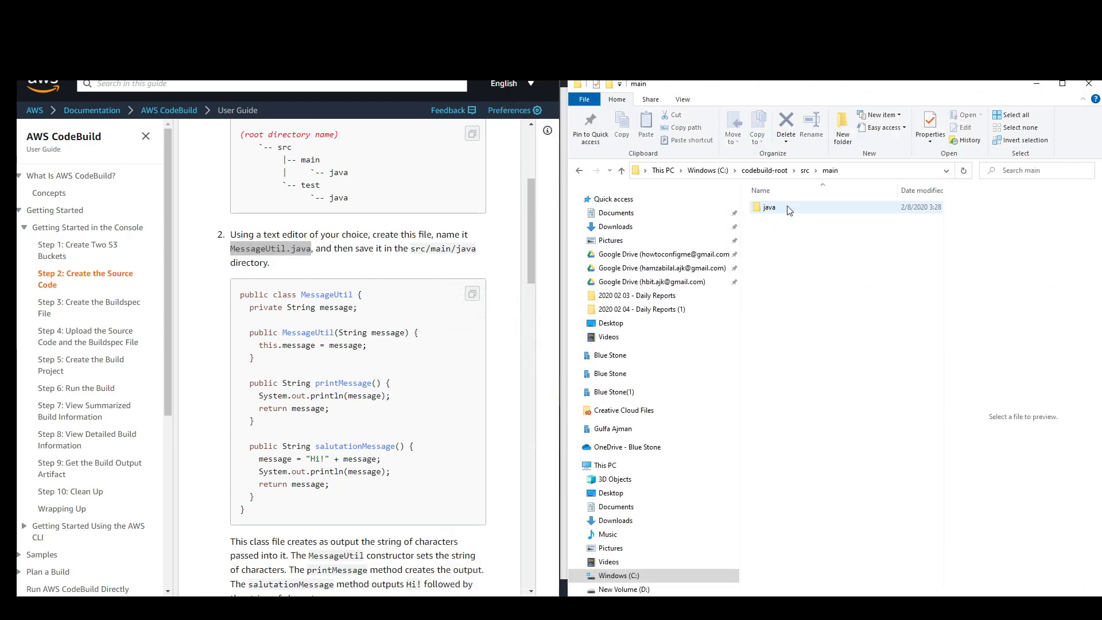
double_click(787, 210)
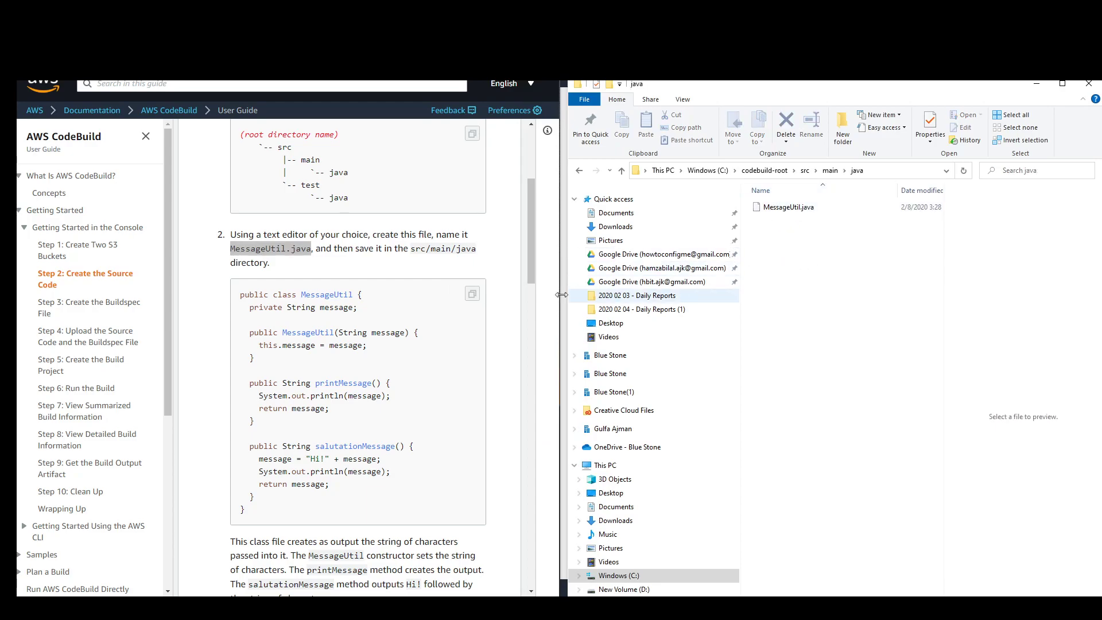
Read instruction 3's file name and target directory in the guide, and create a new blank document in Notepad++.
scroll(459, 310, "down", 5)
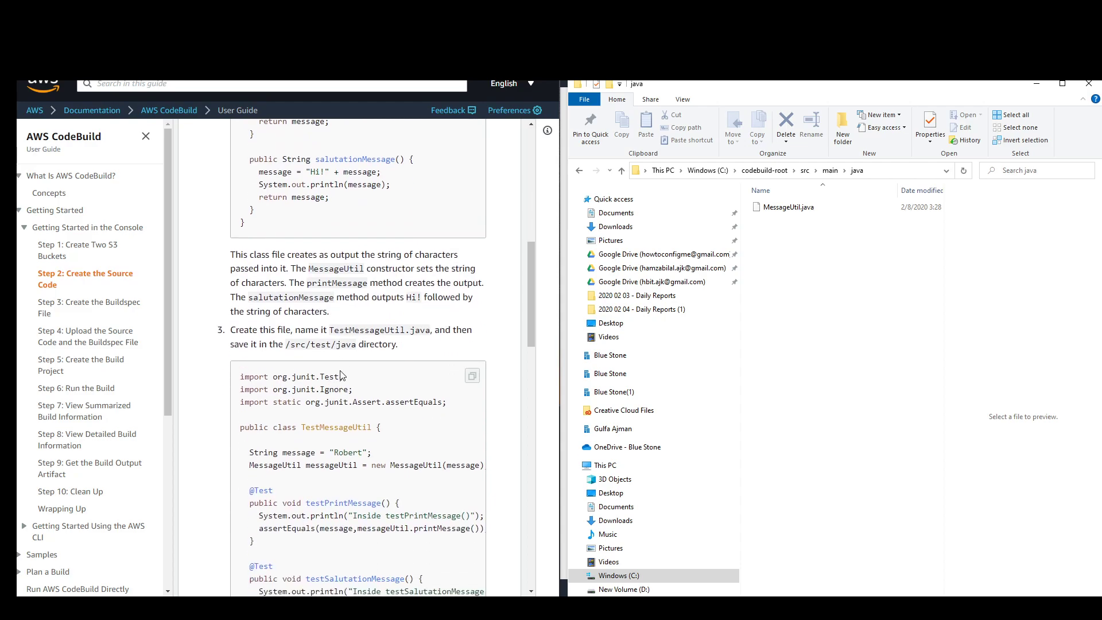
left_click_drag(312, 346, 360, 349)
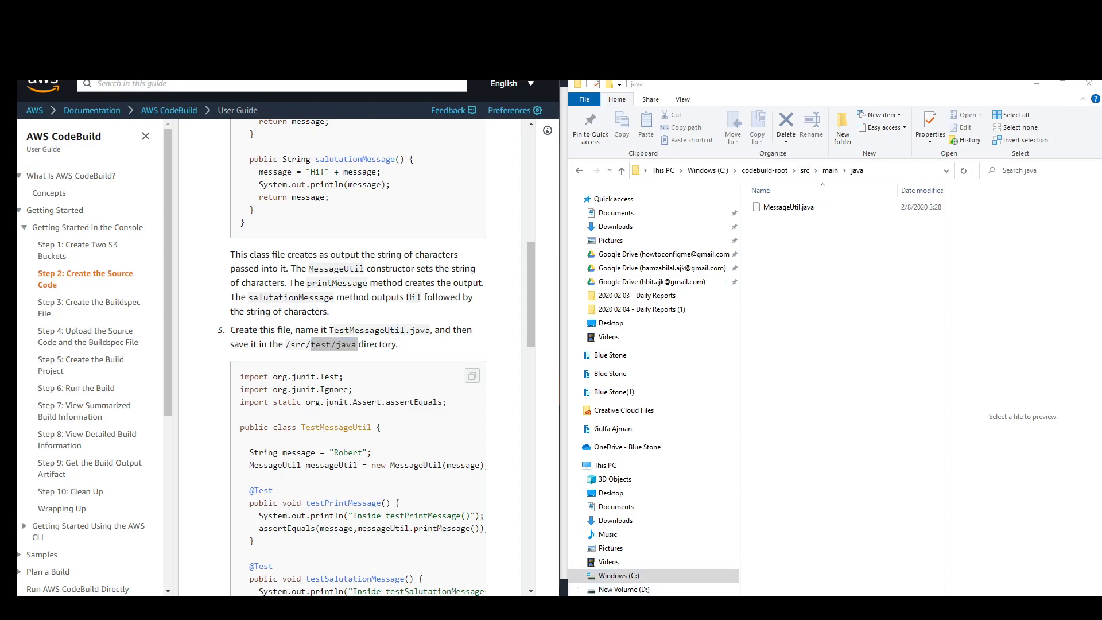
key("alt+Tab")
left_click(513, 86)
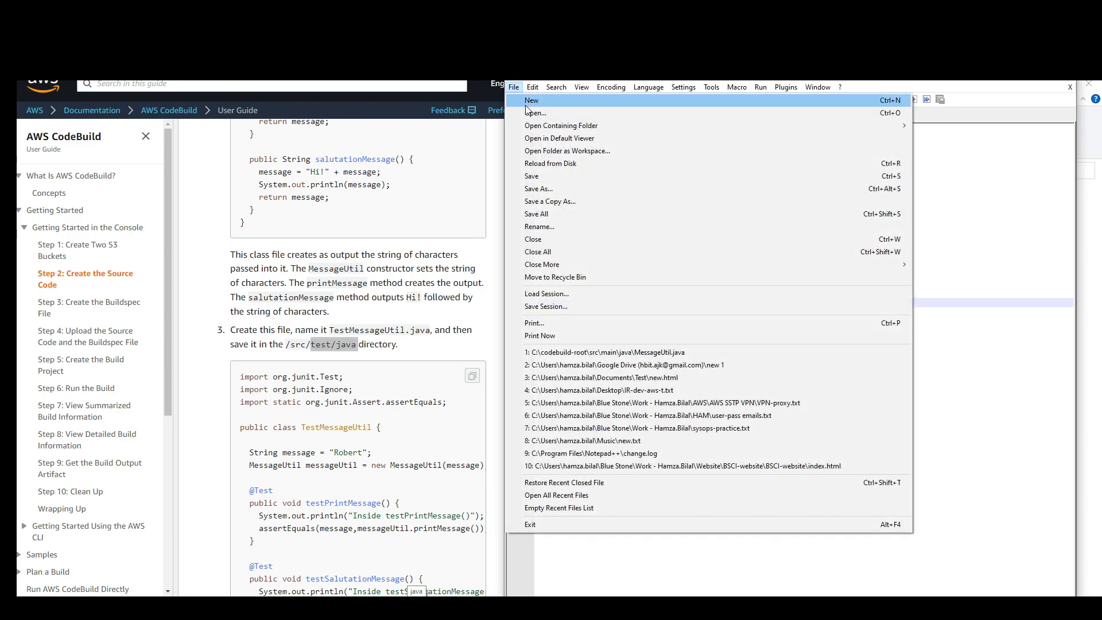
left_click(525, 101)
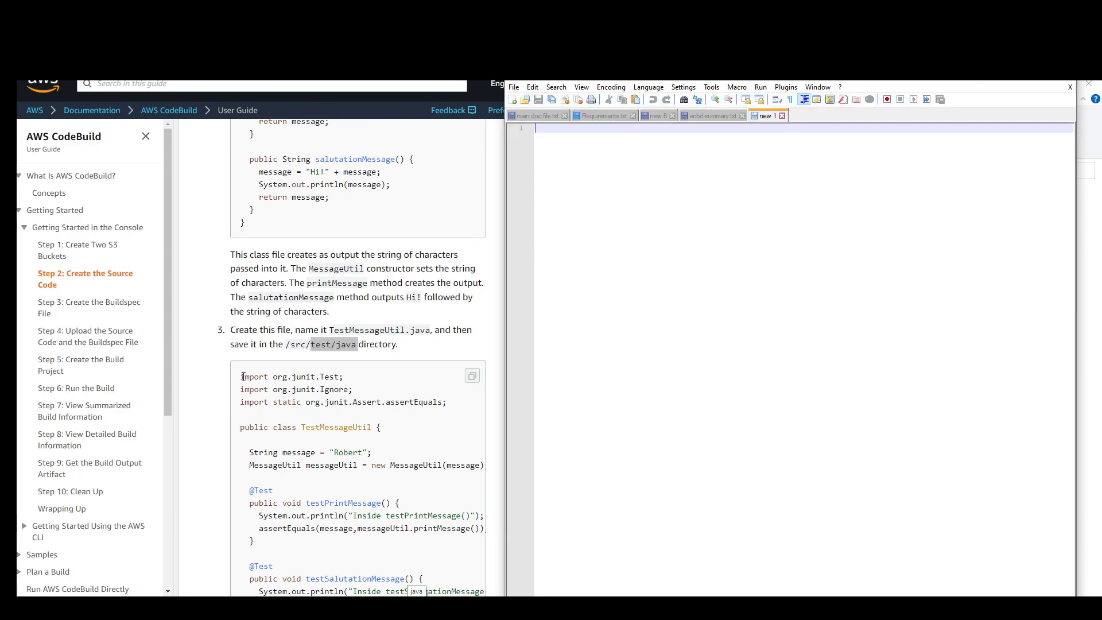
Copy the whole TestMessageUtil class code from the guide into the blank document.
left_click_drag(242, 376, 258, 472)
key("ctrl+c")
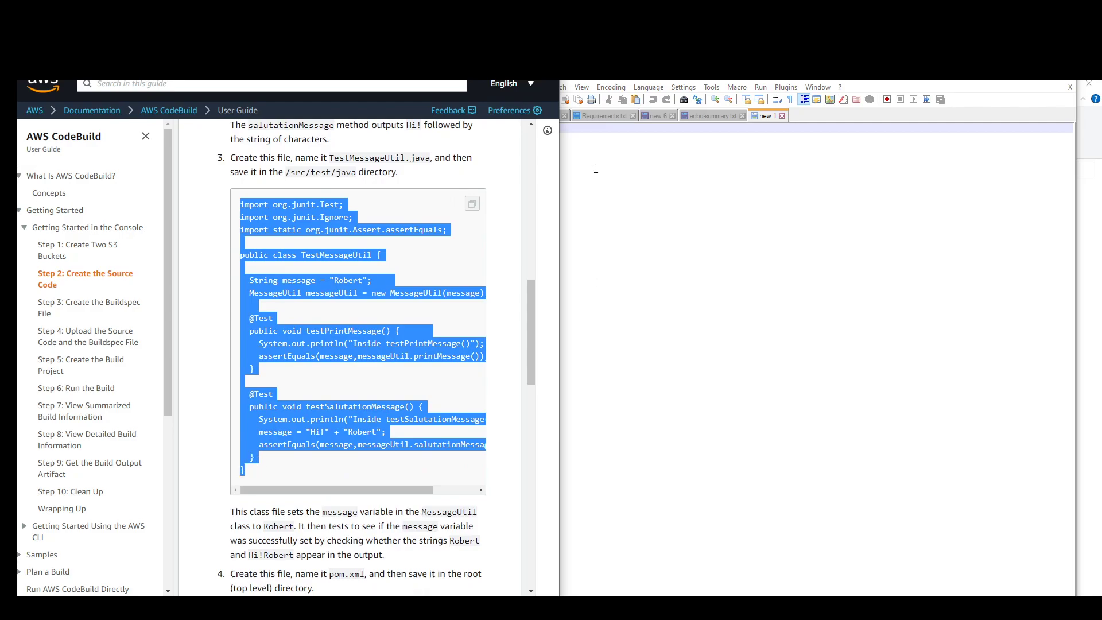
left_click(596, 170)
key("ctrl+v")
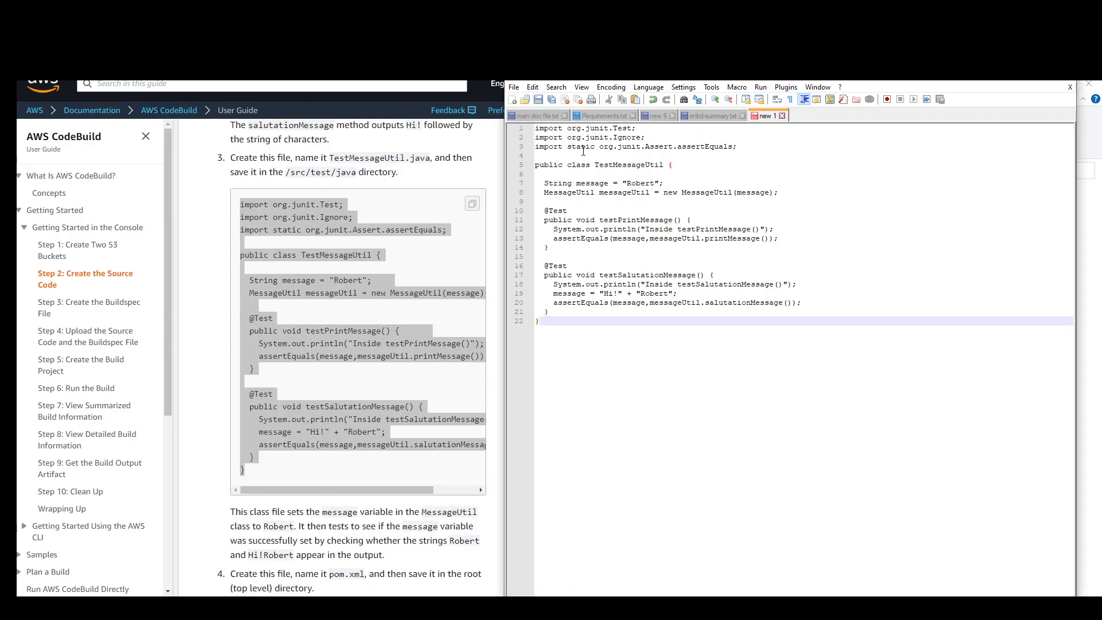
Start saving the test class document under a new name, with C:\codebuild-root\src\test\java as the destination folder.
left_click(513, 87)
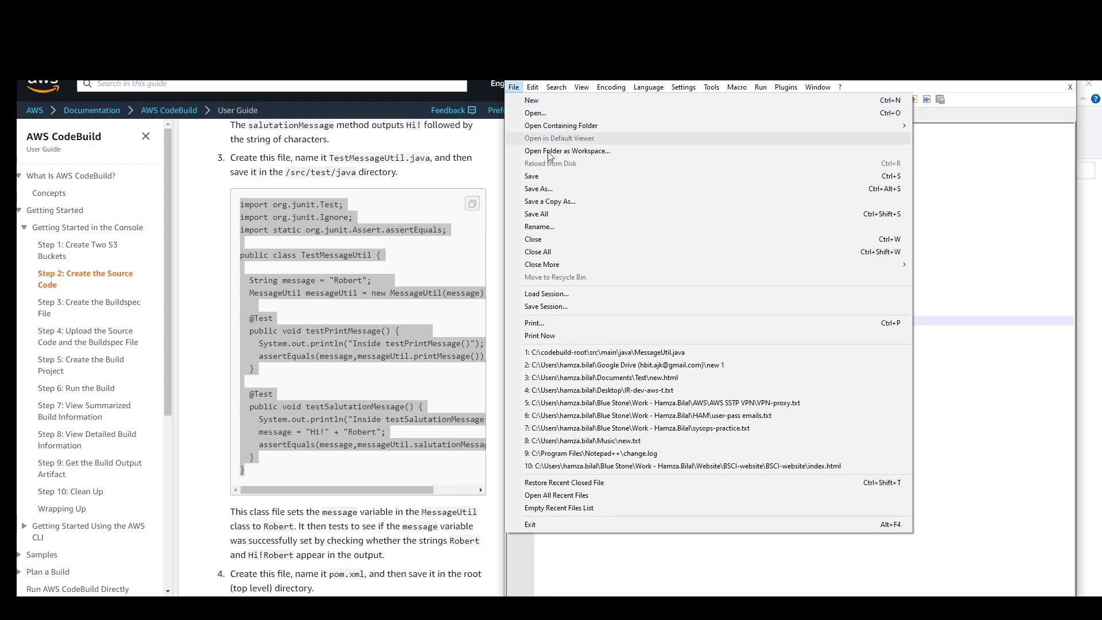
left_click(556, 188)
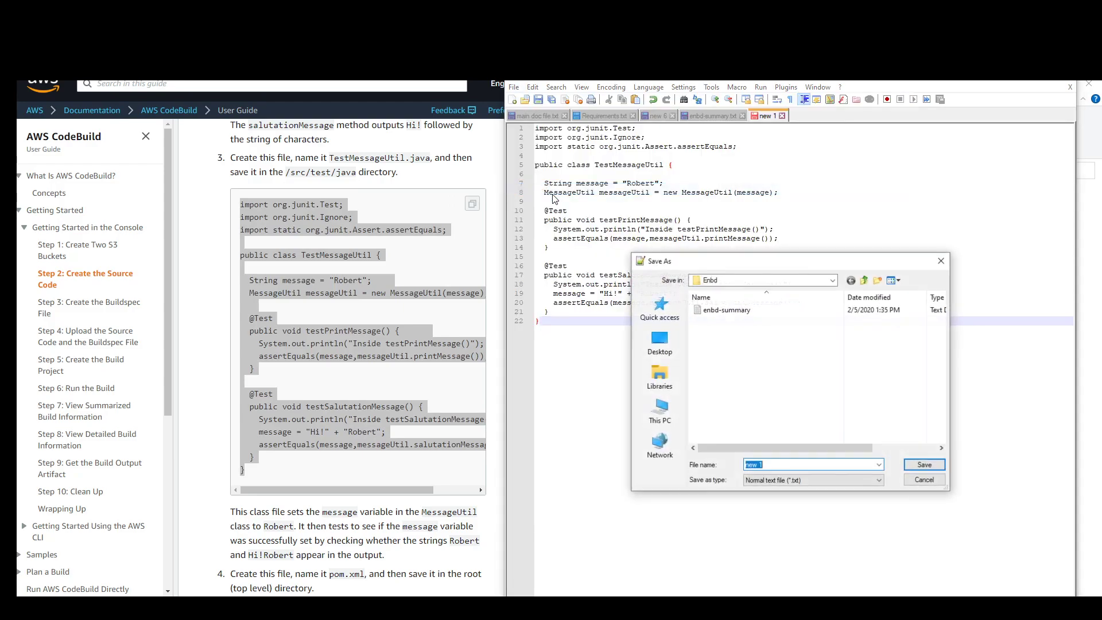
left_click(659, 408)
scroll(774, 365, "down", 3)
double_click(742, 409)
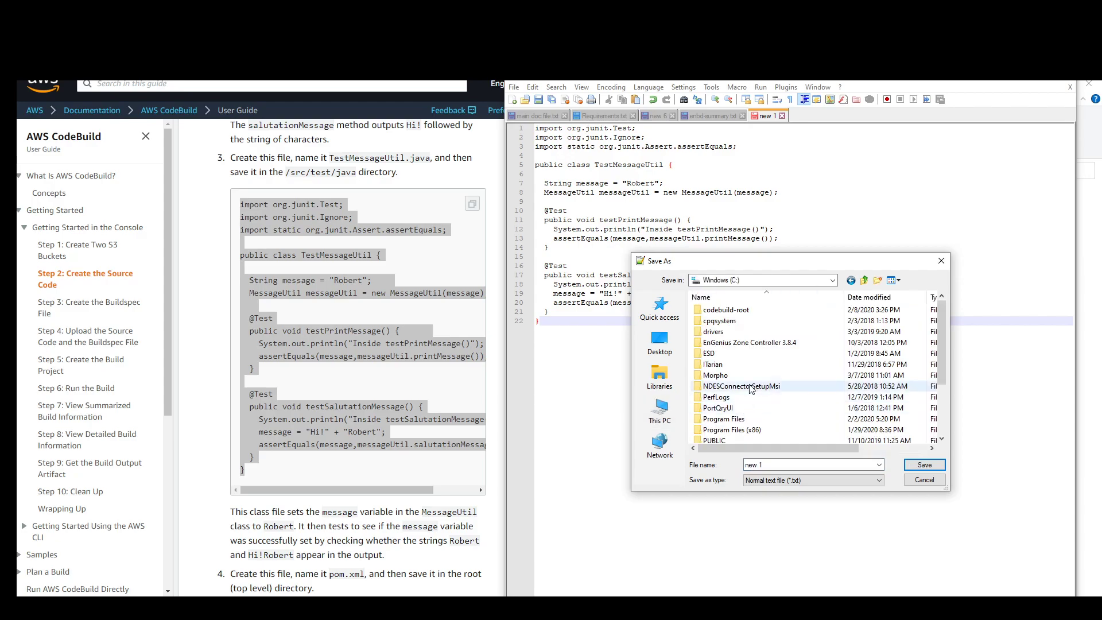
double_click(725, 309)
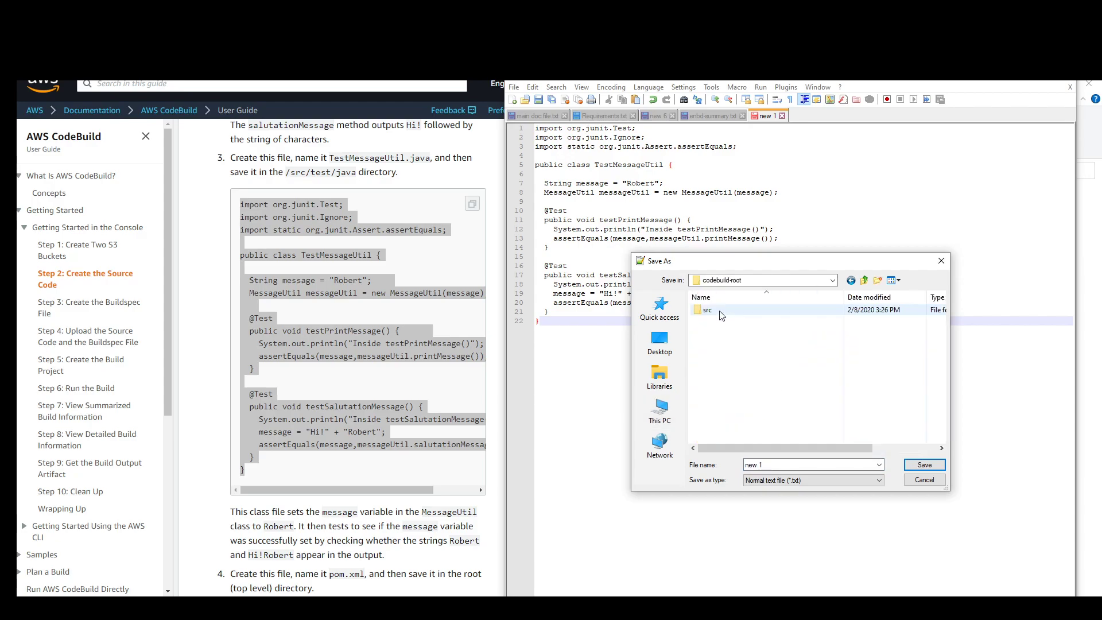
double_click(722, 313)
double_click(717, 322)
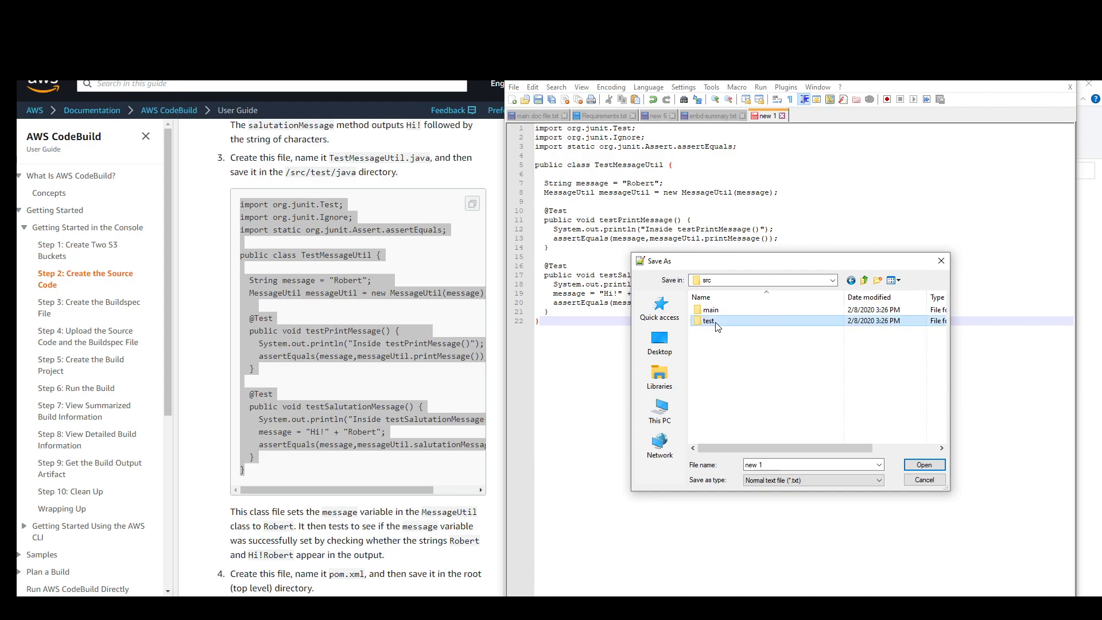
double_click(709, 310)
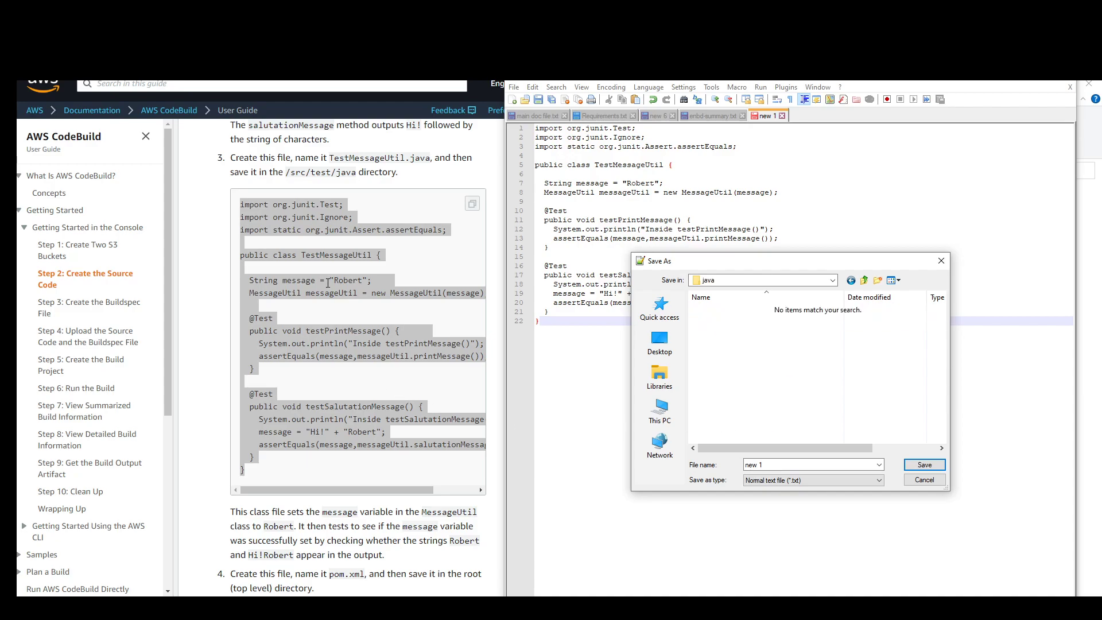
Copy the file name TestMessageUtil.java from instruction 3 into the save dialog and save the document under it.
scroll(328, 284, "up", 1)
left_click_drag(329, 214, 432, 217)
key("ctrl+c")
left_click(738, 472)
key("ctrl+v")
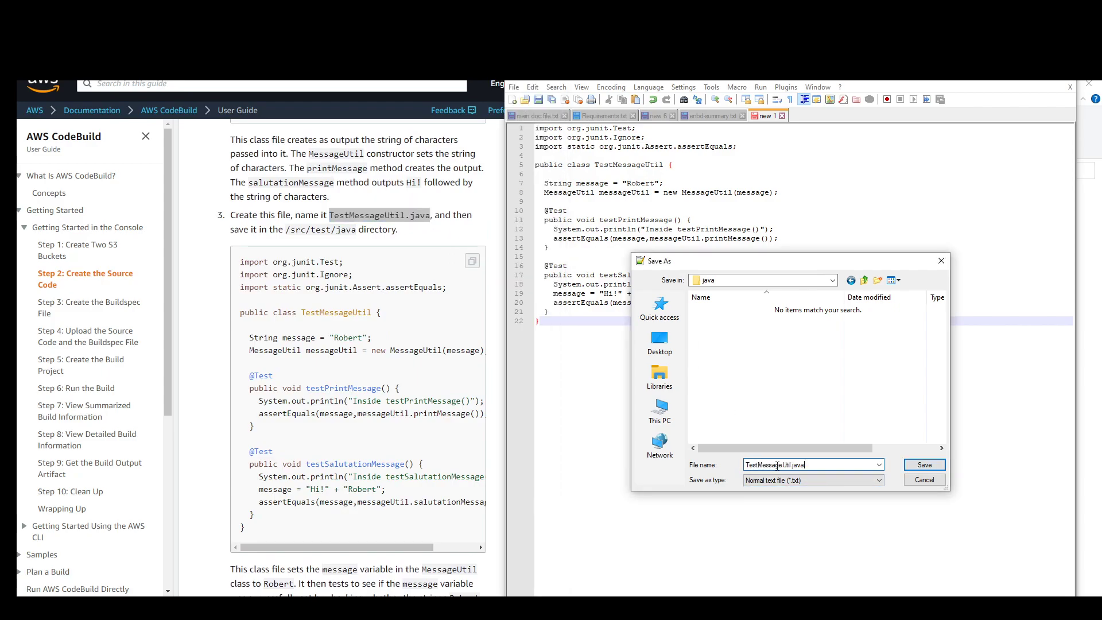
left_click(920, 465)
Read instruction 4 in the guide, check the src\main\java and src\test\java folders in File Explorer, and return to codebuild-root.
scroll(395, 373, "down", 4)
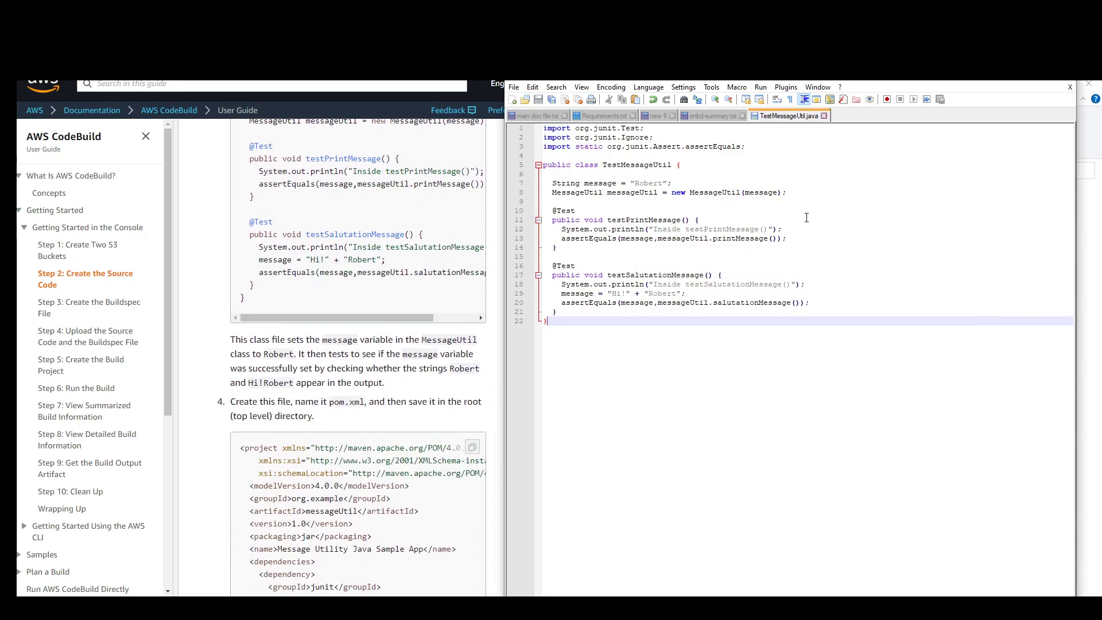
scroll(328, 444, "down", 2)
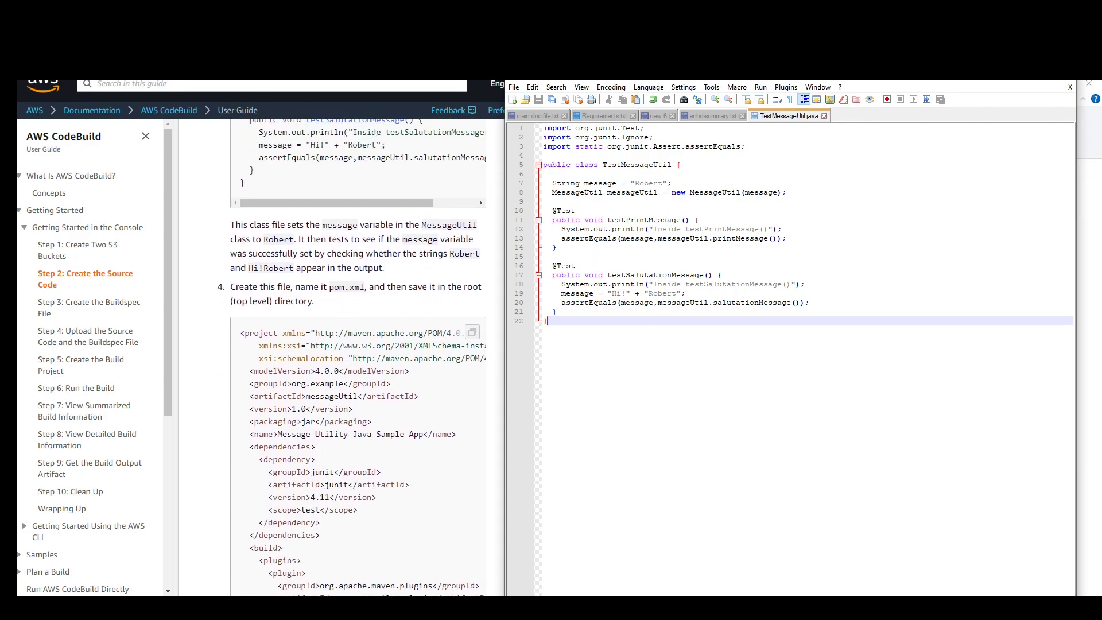
key("alt+Tab")
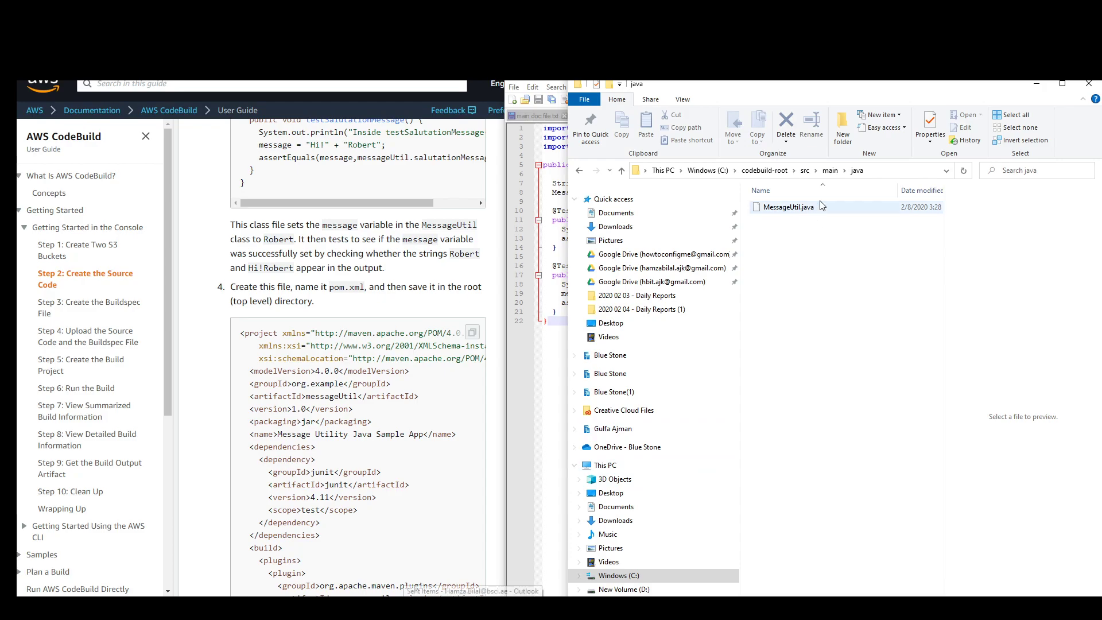
left_click(828, 171)
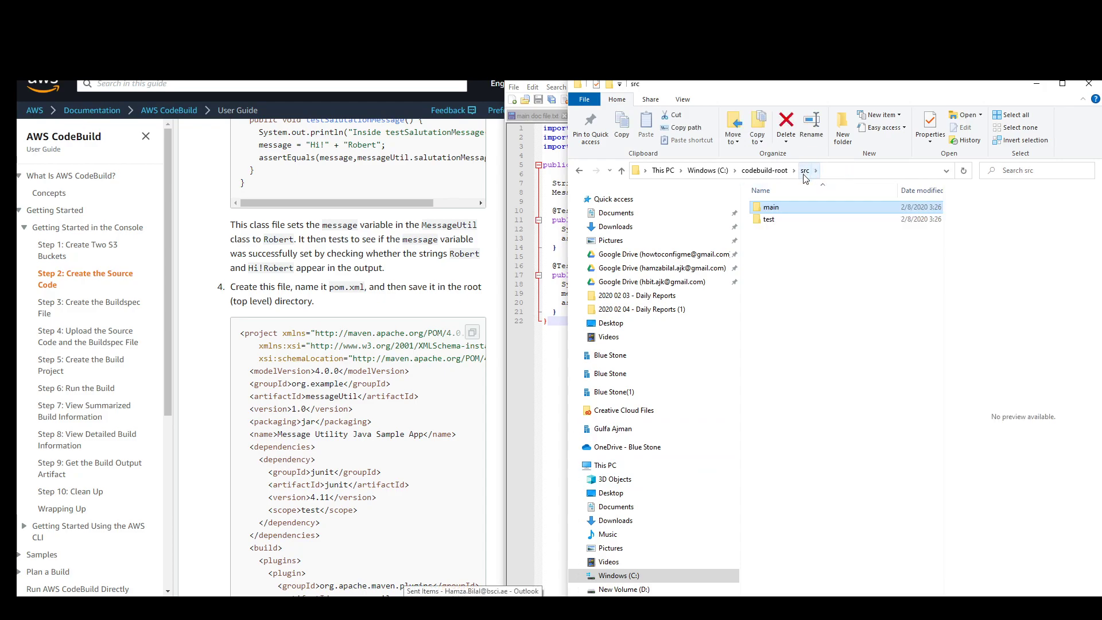
double_click(782, 210)
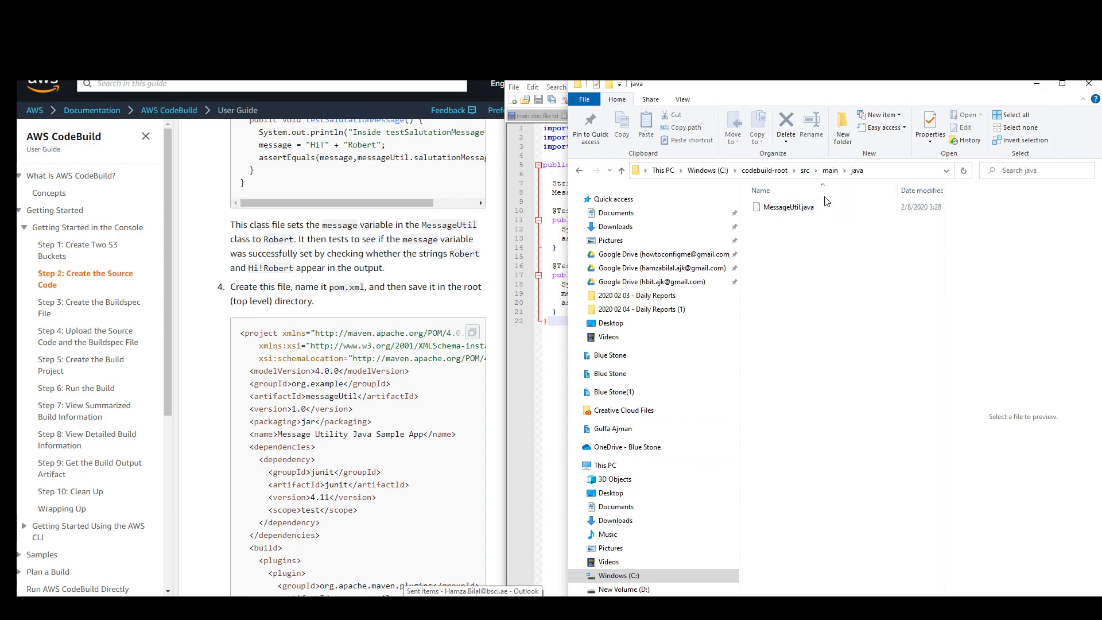
left_click(808, 171)
double_click(778, 221)
double_click(780, 207)
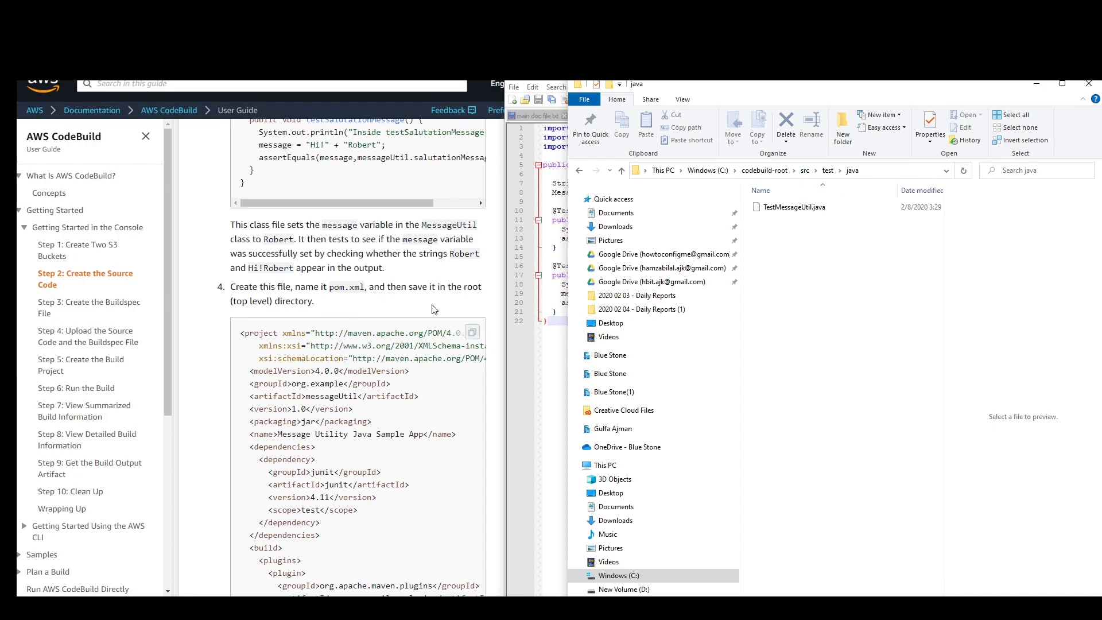
left_click(805, 171)
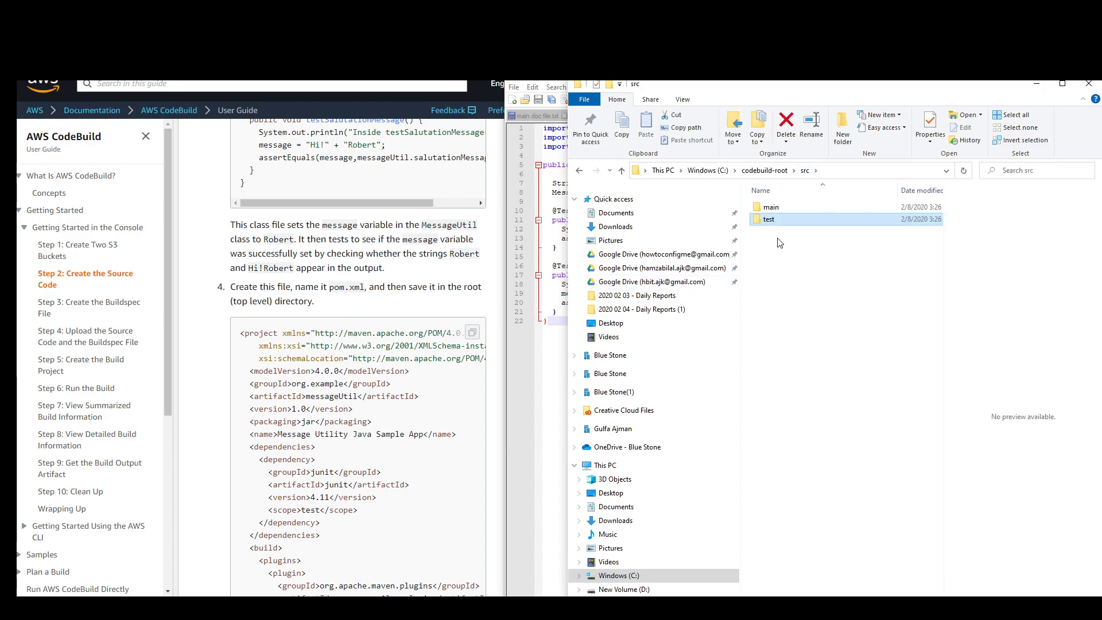
left_click(779, 171)
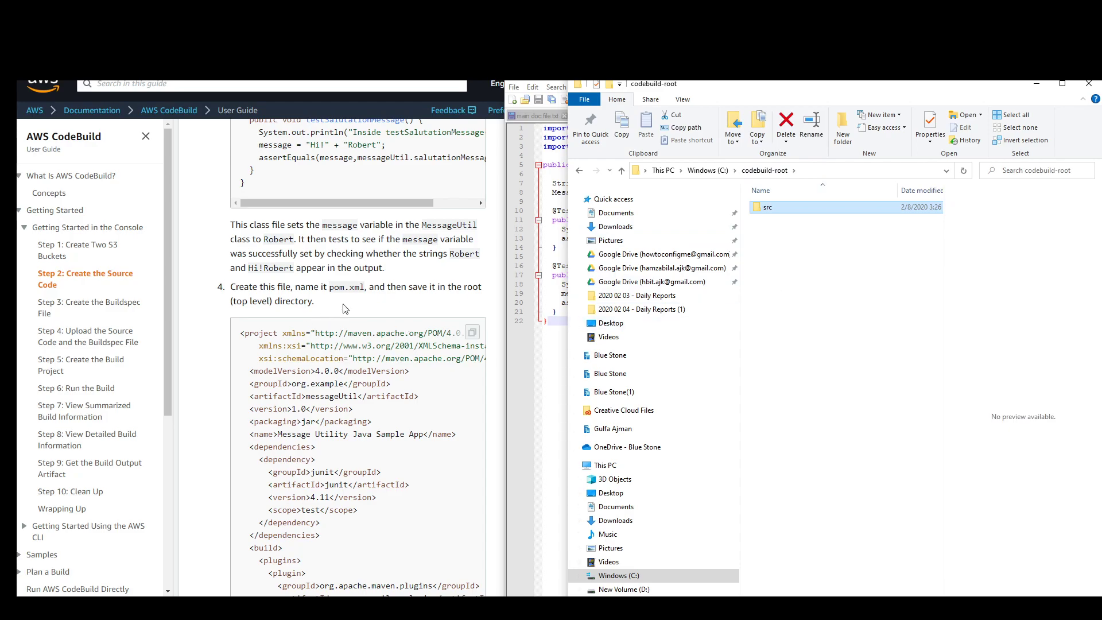
Create a new blank document in Notepad++ and copy the whole pom.xml project code from instruction 4 into it.
key("alt+Tab")
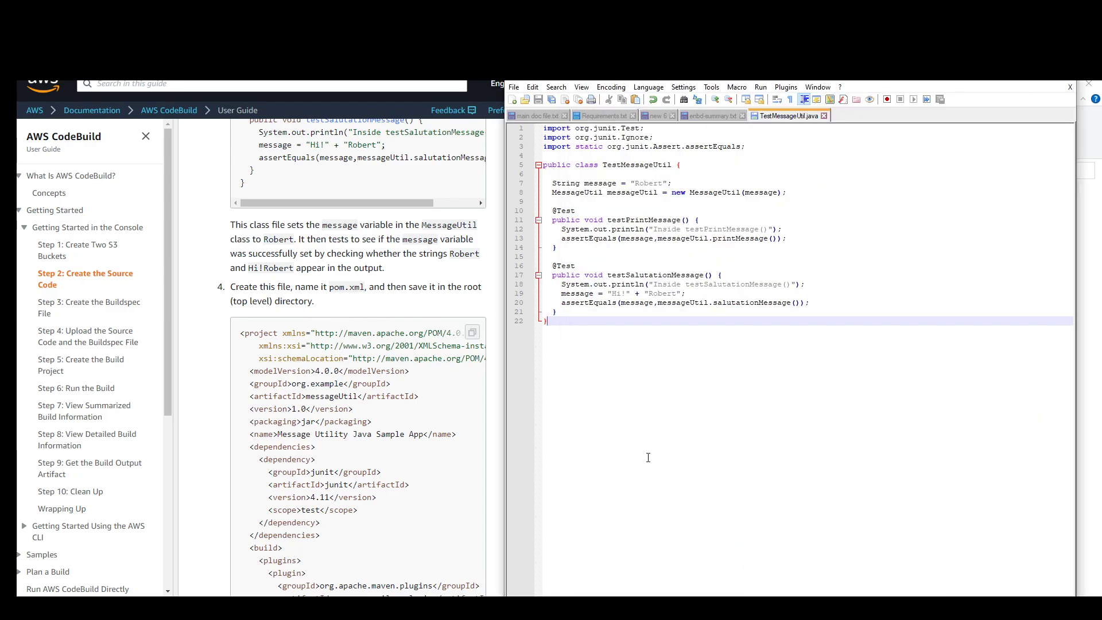
left_click(514, 88)
left_click(522, 102)
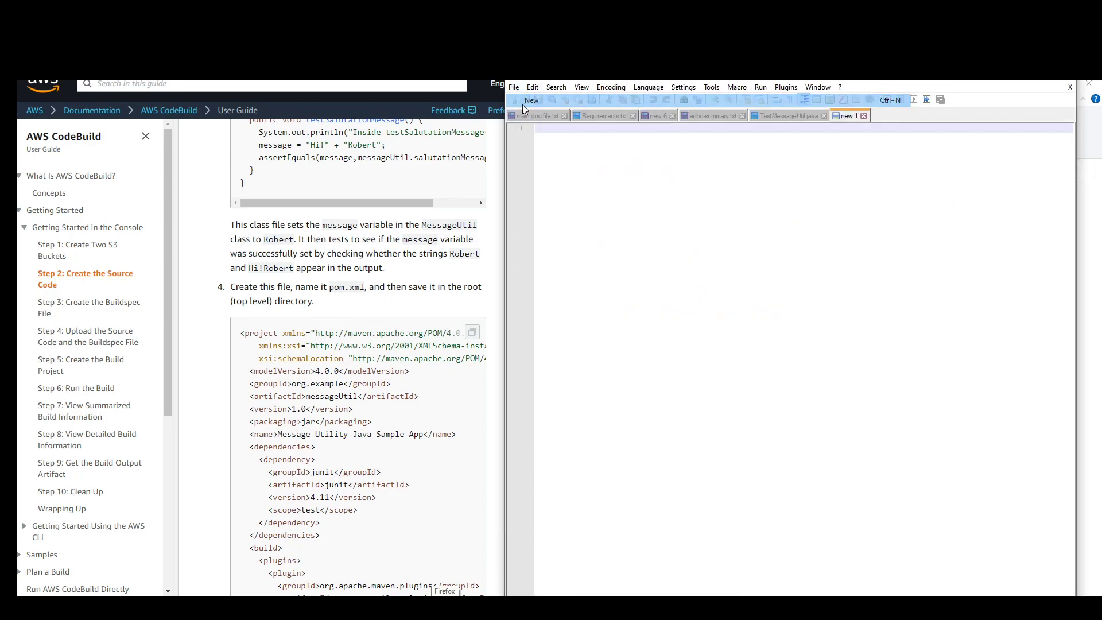
left_click_drag(241, 333, 304, 549)
key("ctrl+c")
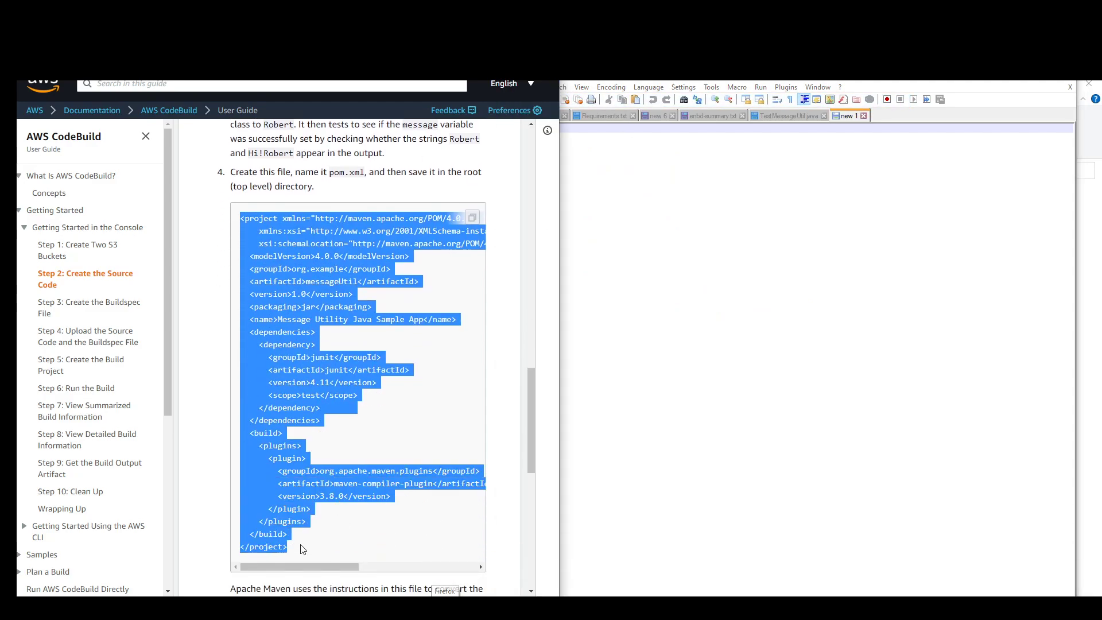
left_click(656, 142)
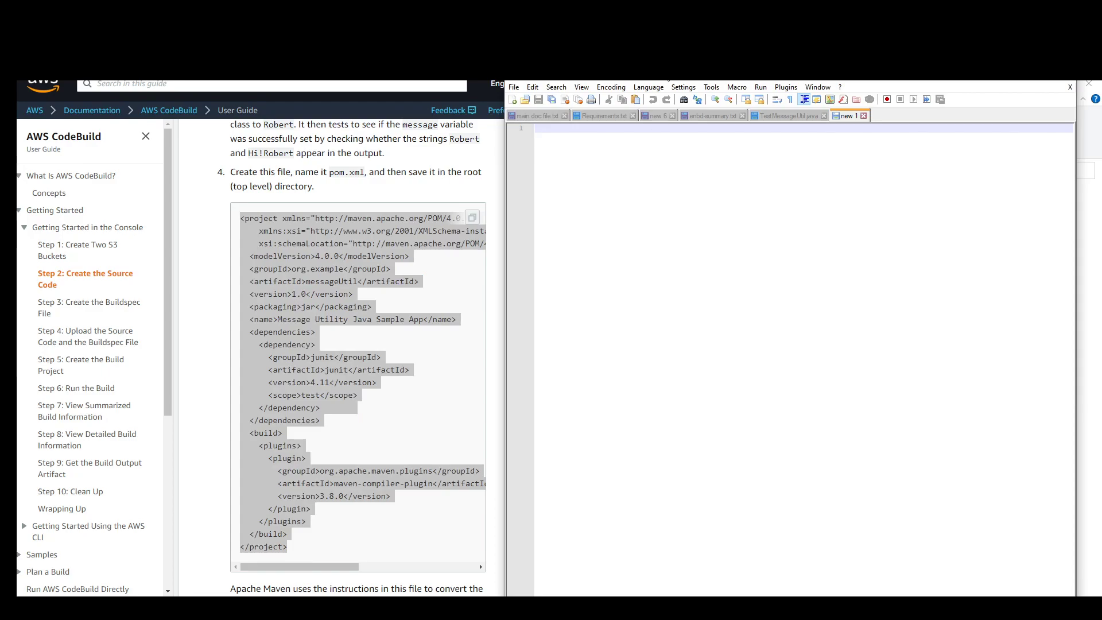
key("ctrl+v")
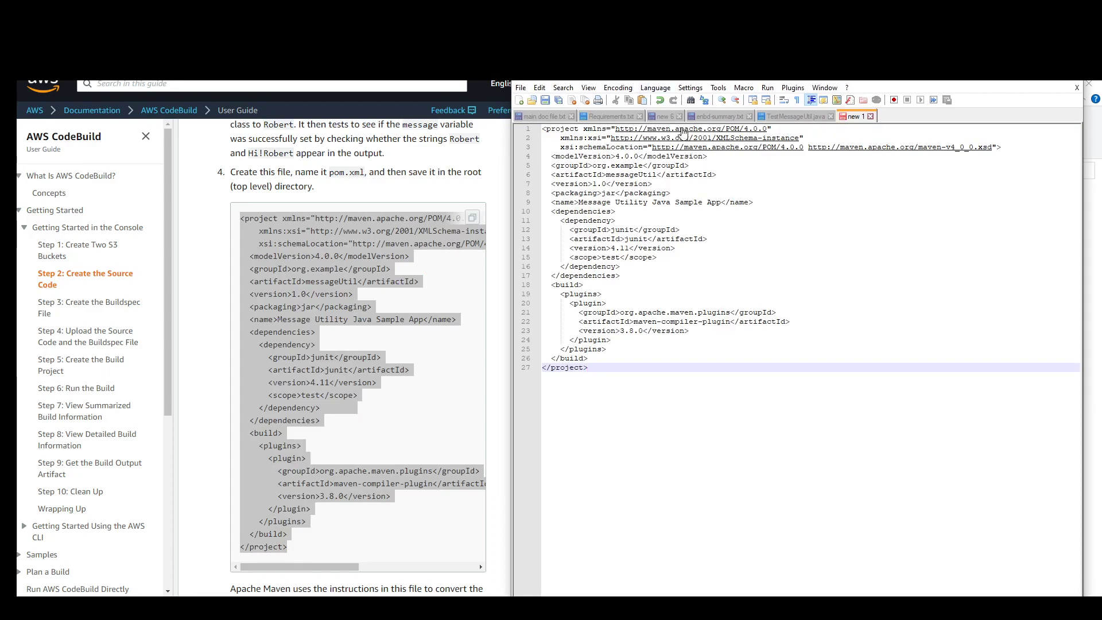
Start saving the new project document under a new name, with C:\codebuild-root as the destination folder.
left_click(523, 89)
left_click(531, 191)
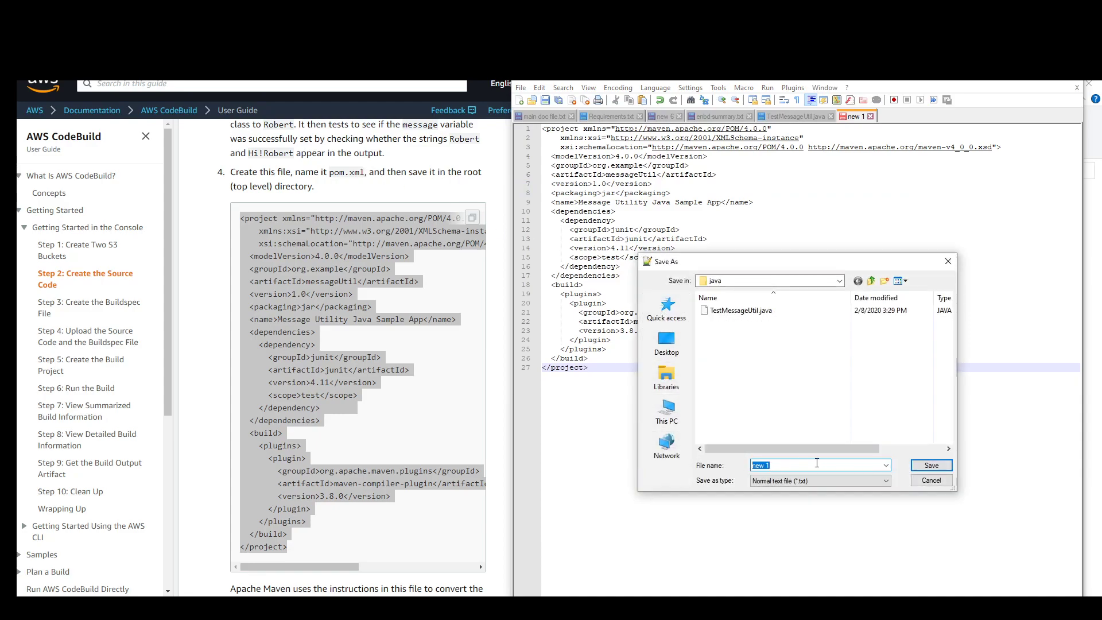
left_click(666, 409)
left_click(748, 409)
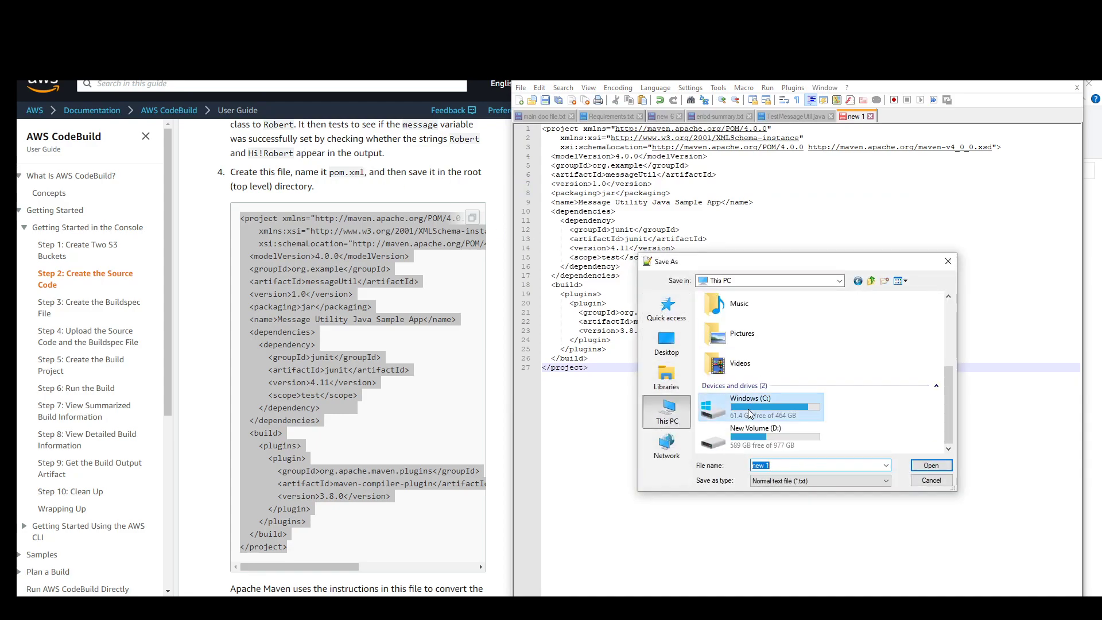
double_click(749, 409)
double_click(728, 310)
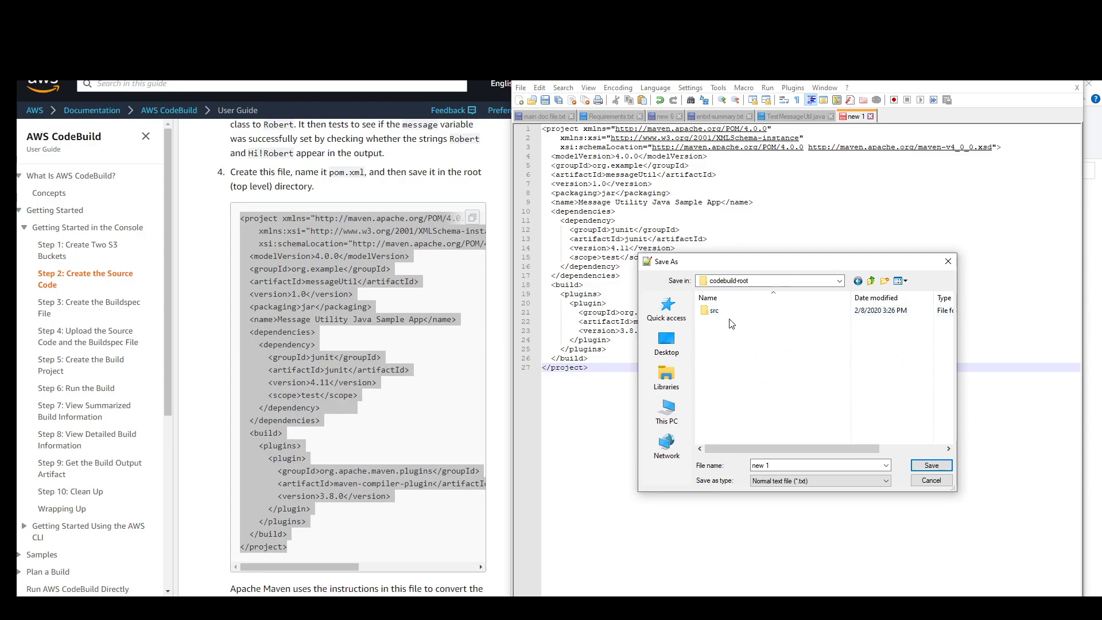
Copy the file name pom.xml from instruction 4 into the save dialog and save the document under it.
left_click(330, 172)
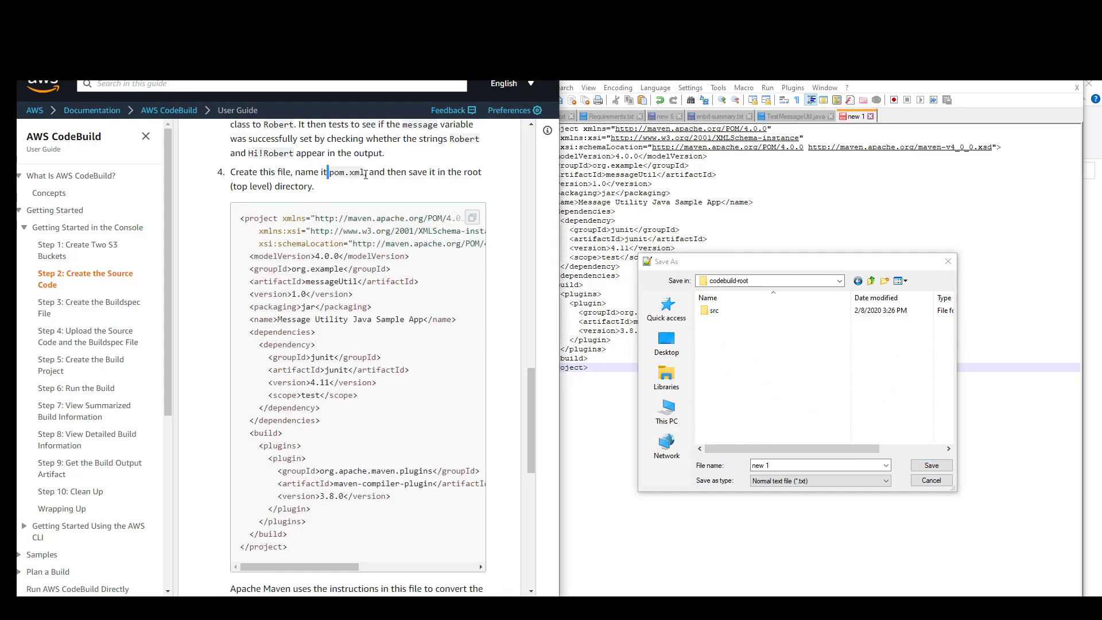
left_click_drag(364, 174, 331, 176)
key("ctrl+c")
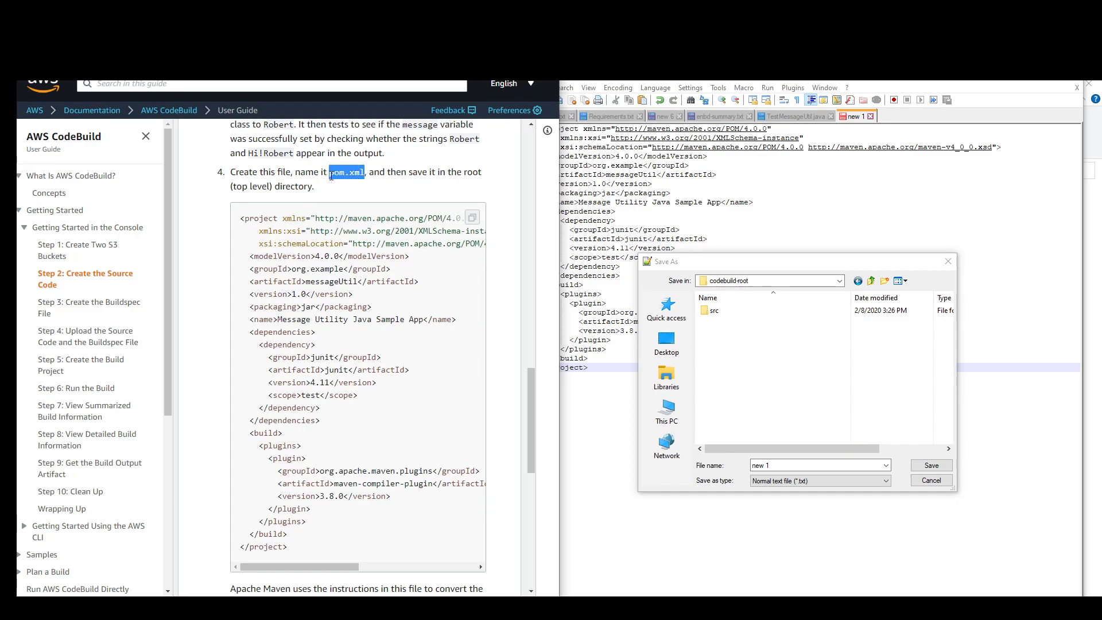
left_click(743, 472)
key("ctrl+v")
left_click(926, 464)
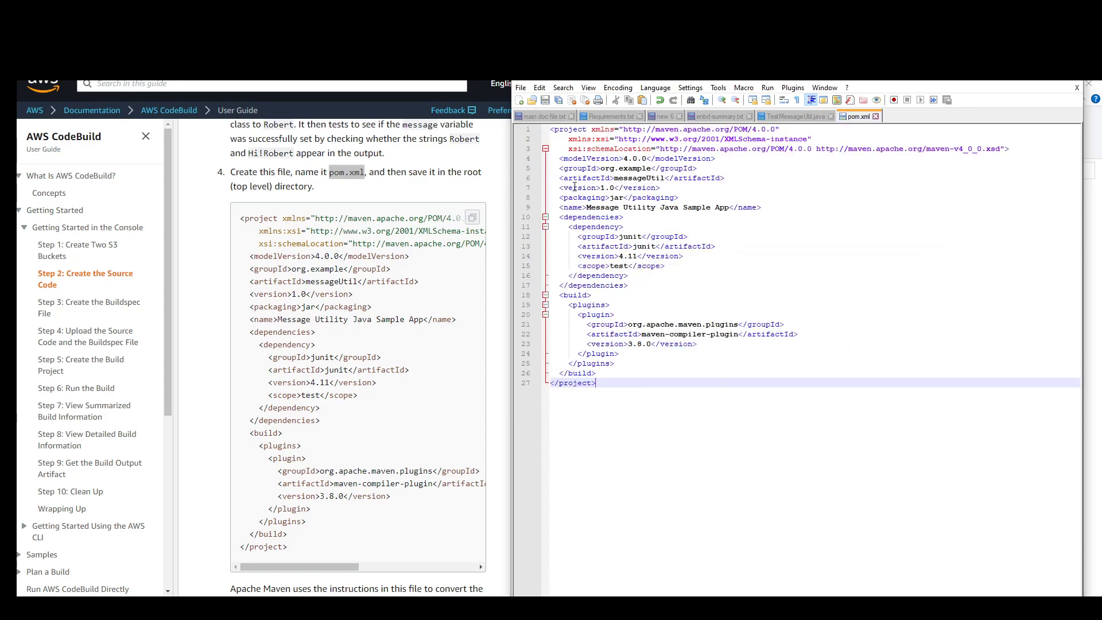
Check codebuild-root in File Explorer and review the expected directory structure at the end of the guide's Step 2.
left_click(1037, 81)
left_click(793, 267)
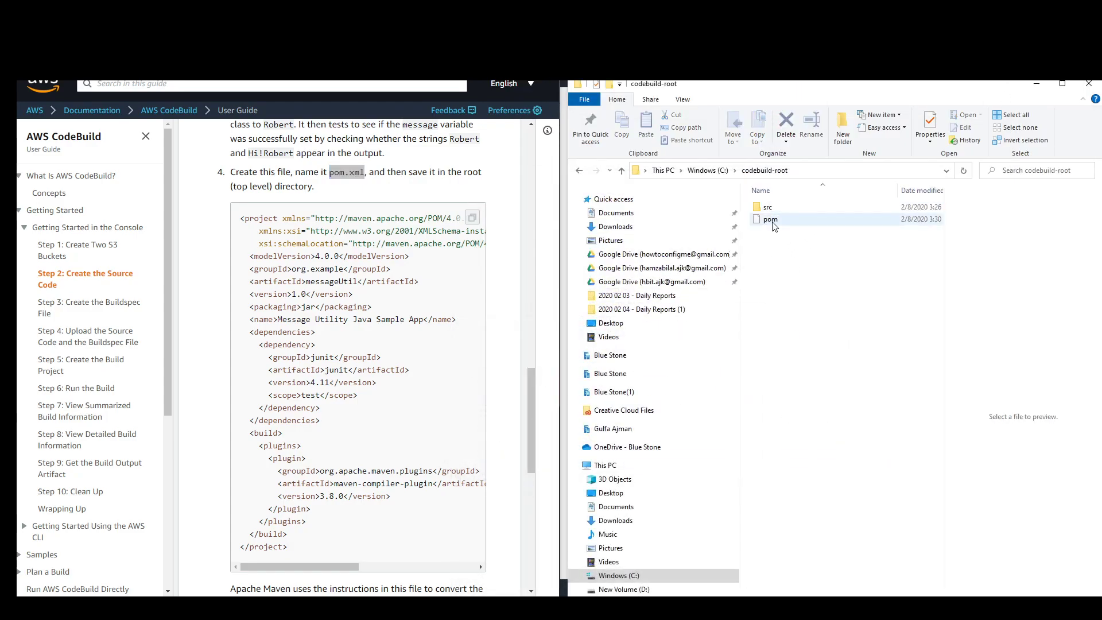
scroll(441, 329, "down", 5)
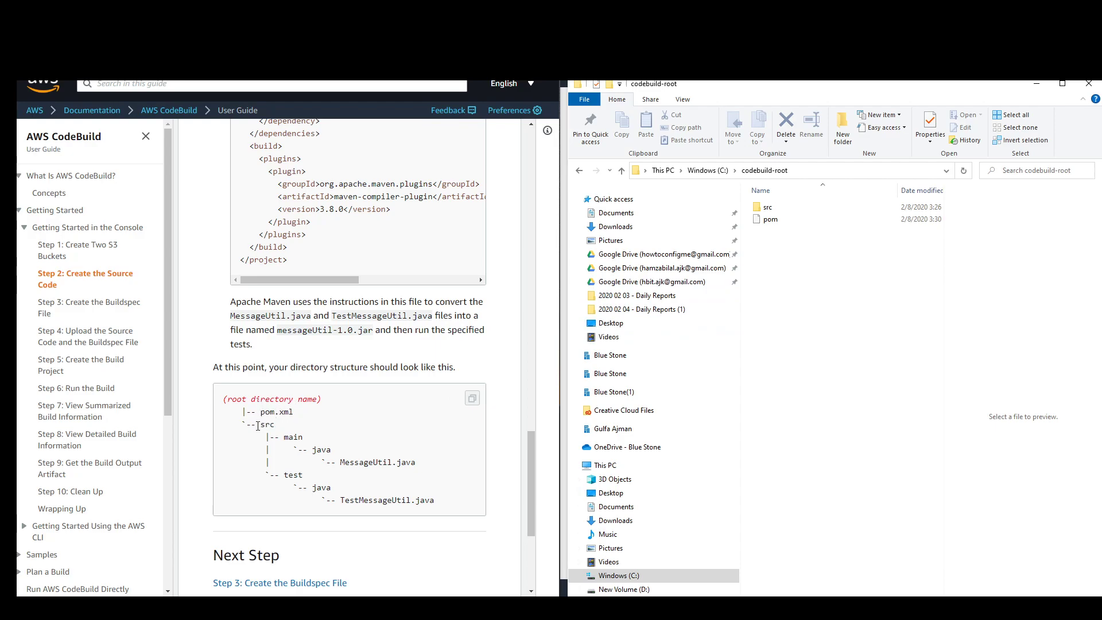
left_click_drag(283, 438, 417, 470)
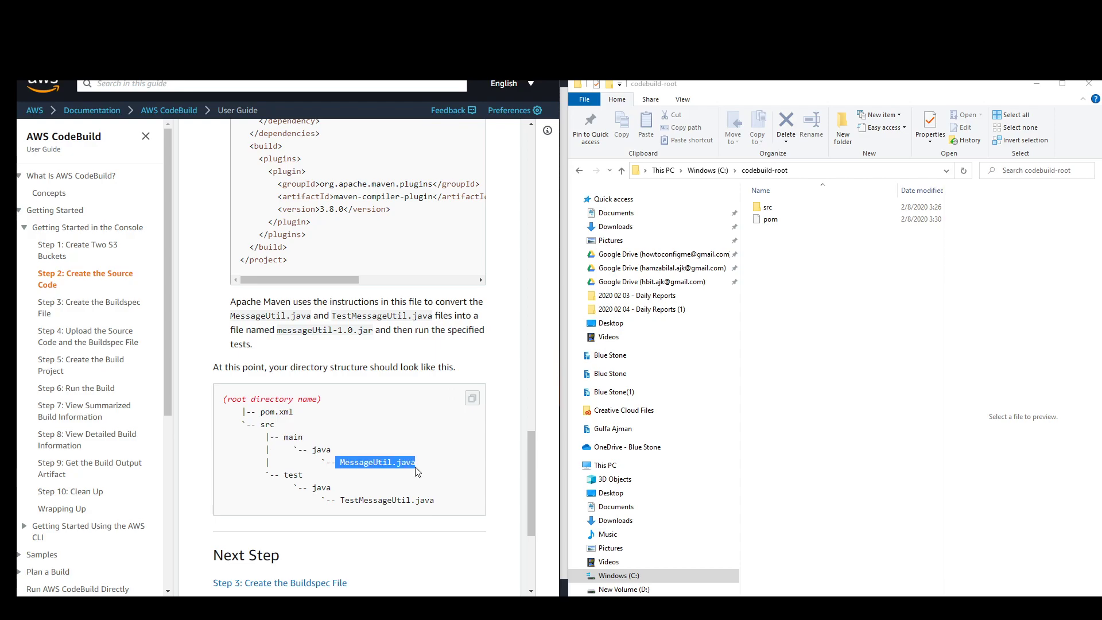
left_click(281, 476)
left_click_drag(343, 502, 406, 501)
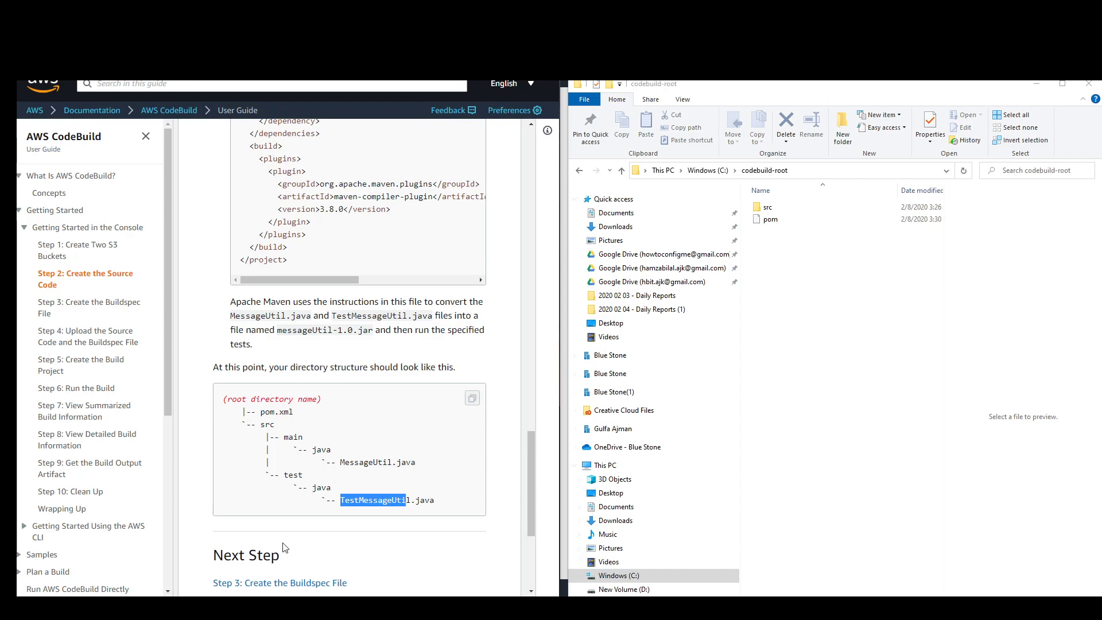
scroll(293, 551, "down", 2)
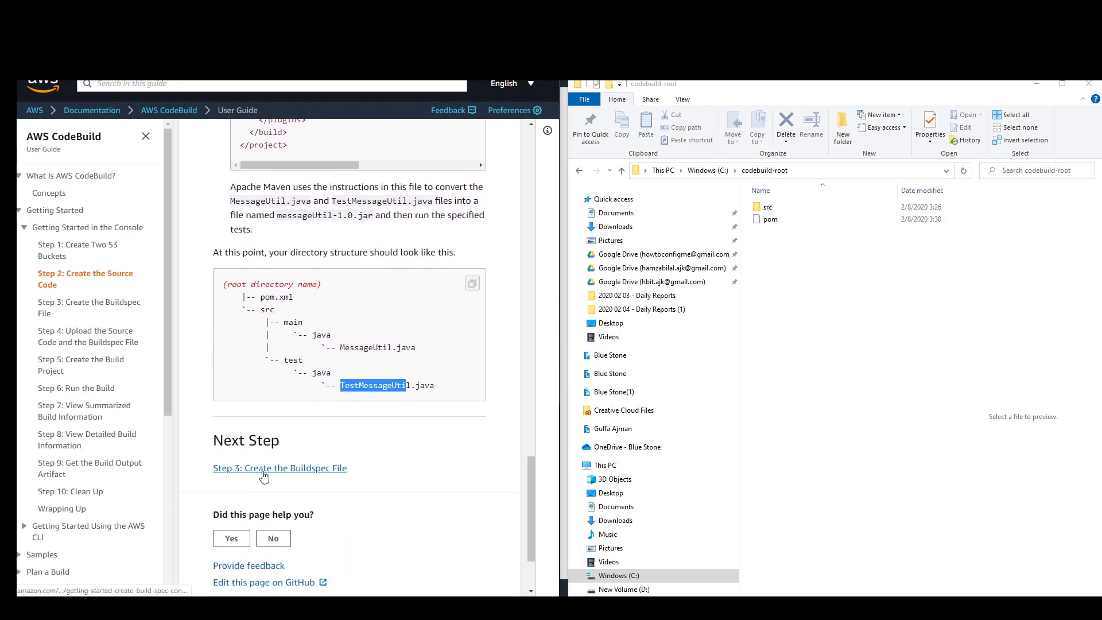
Open the guide's Step 3: Create the Buildspec File and read which file to create and where to save it.
left_click(263, 468)
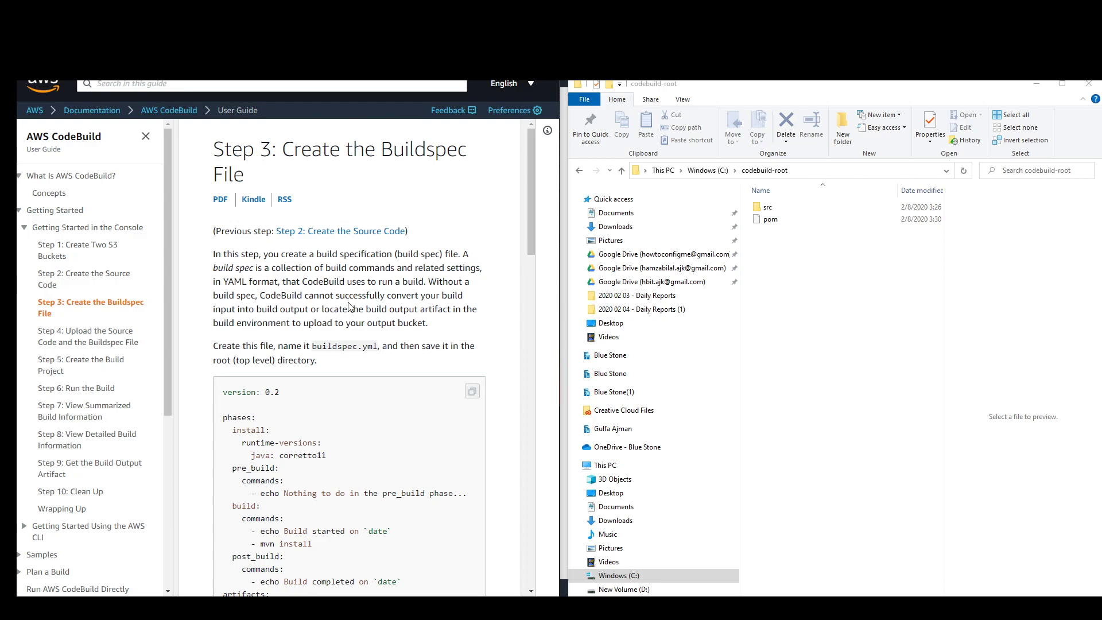
scroll(353, 333, "down", 2)
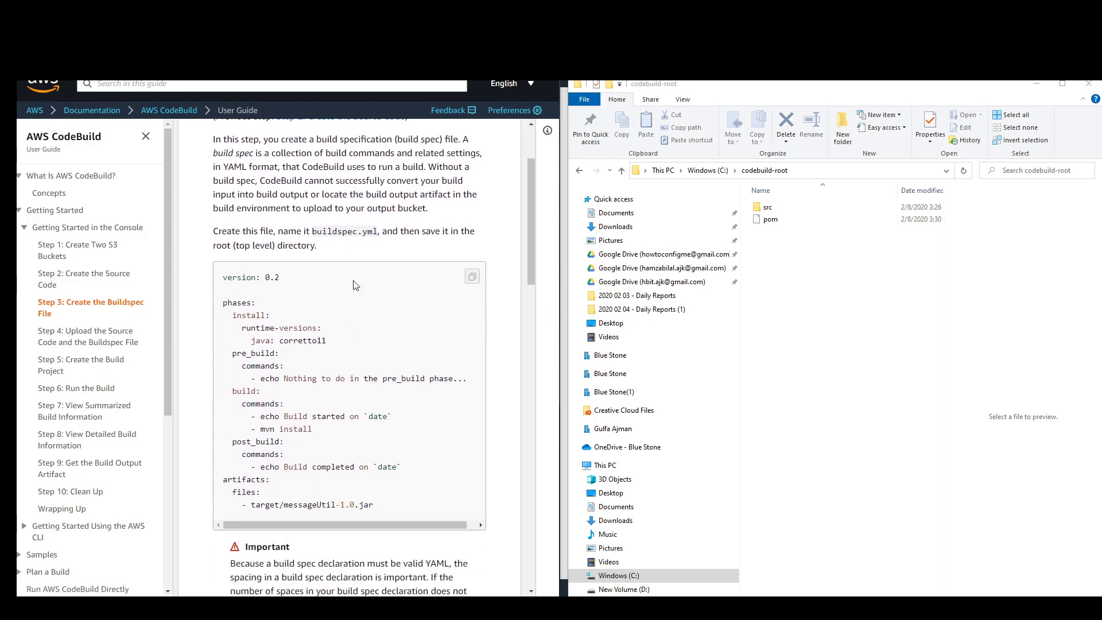
left_click_drag(215, 248, 307, 247)
left_click(769, 241)
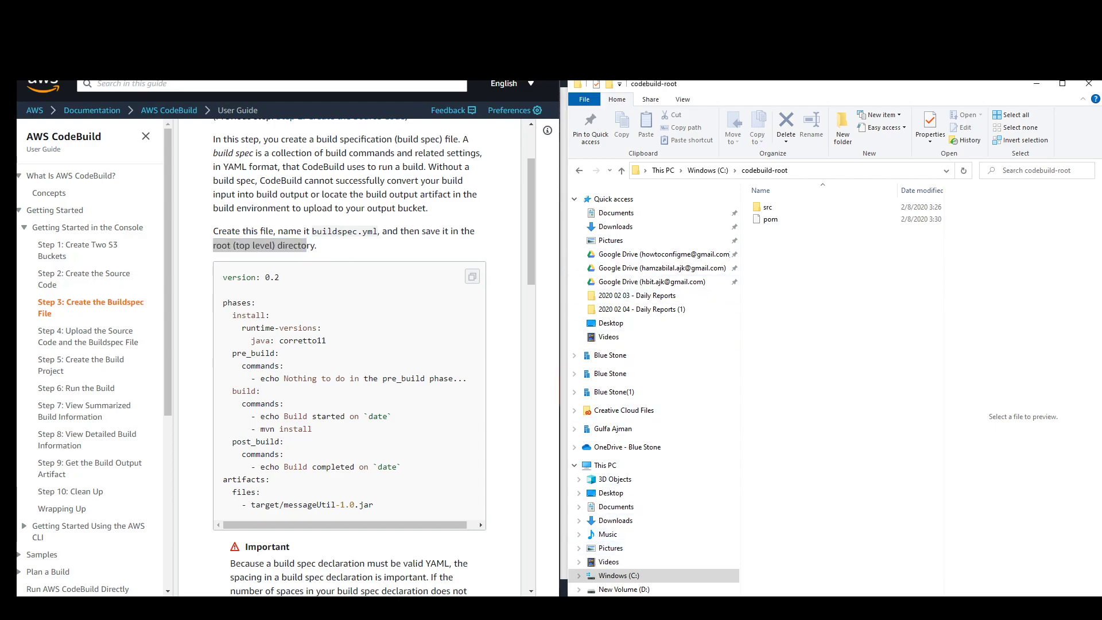
Switch to Notepad++, create a new blank document and copy the whole buildspec code from Step 3 into it.
key("alt+Tab")
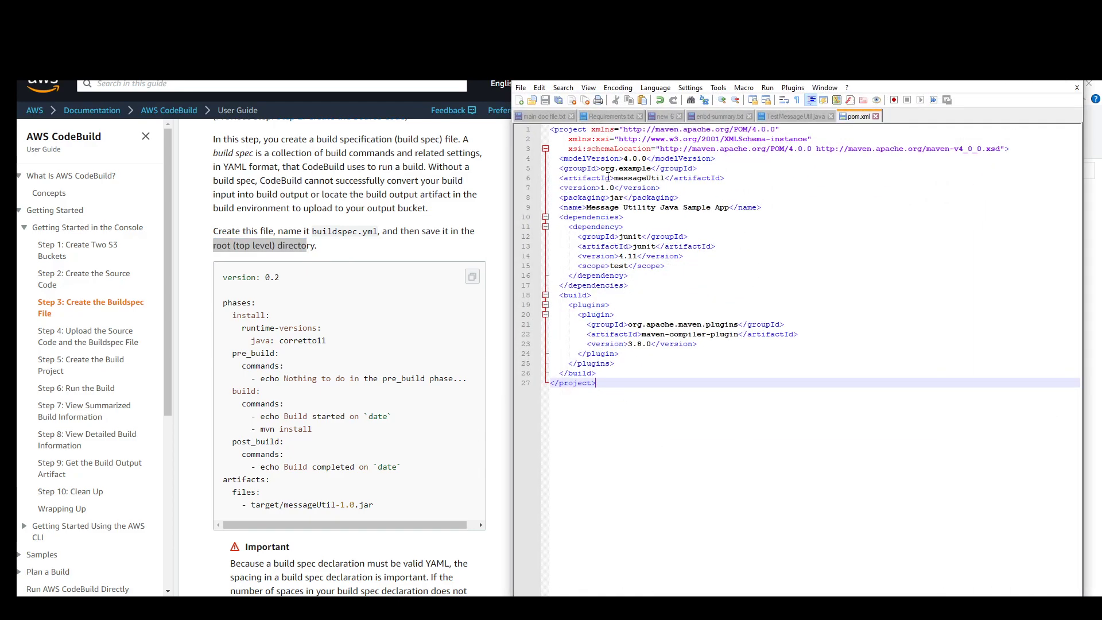
left_click(521, 87)
left_click(526, 101)
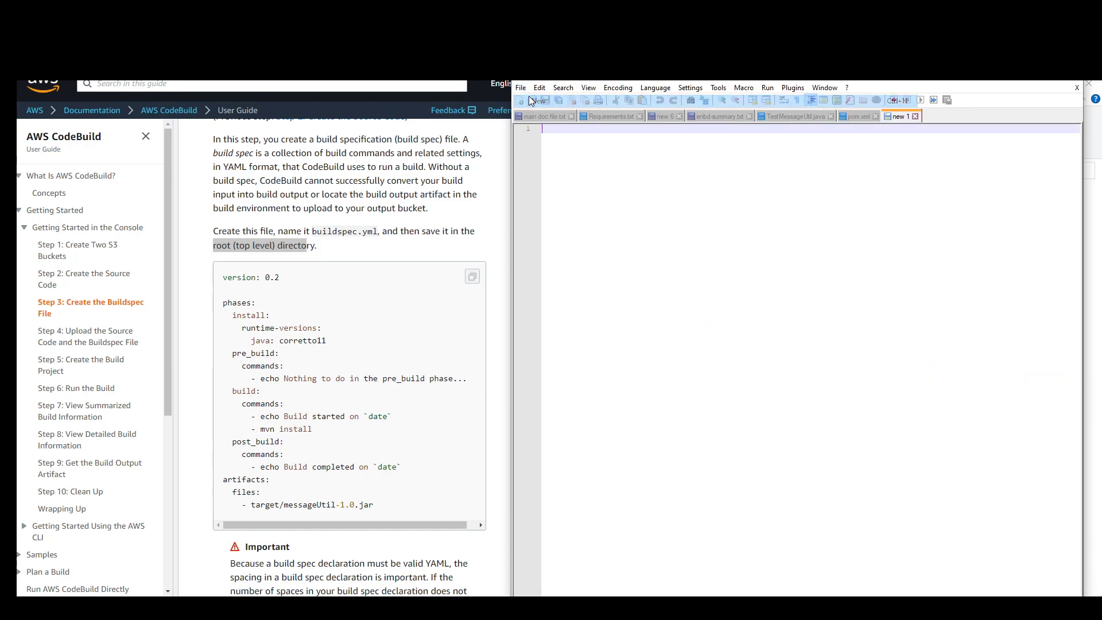
left_click_drag(223, 277, 373, 505)
key("ctrl+c")
left_click(639, 175)
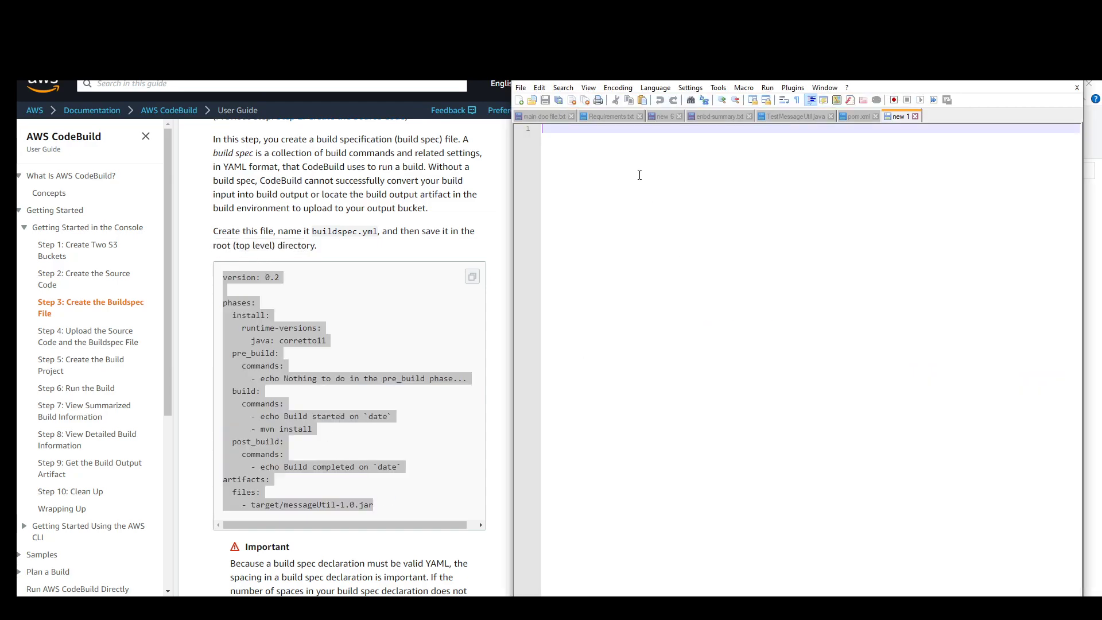
key("ctrl+v")
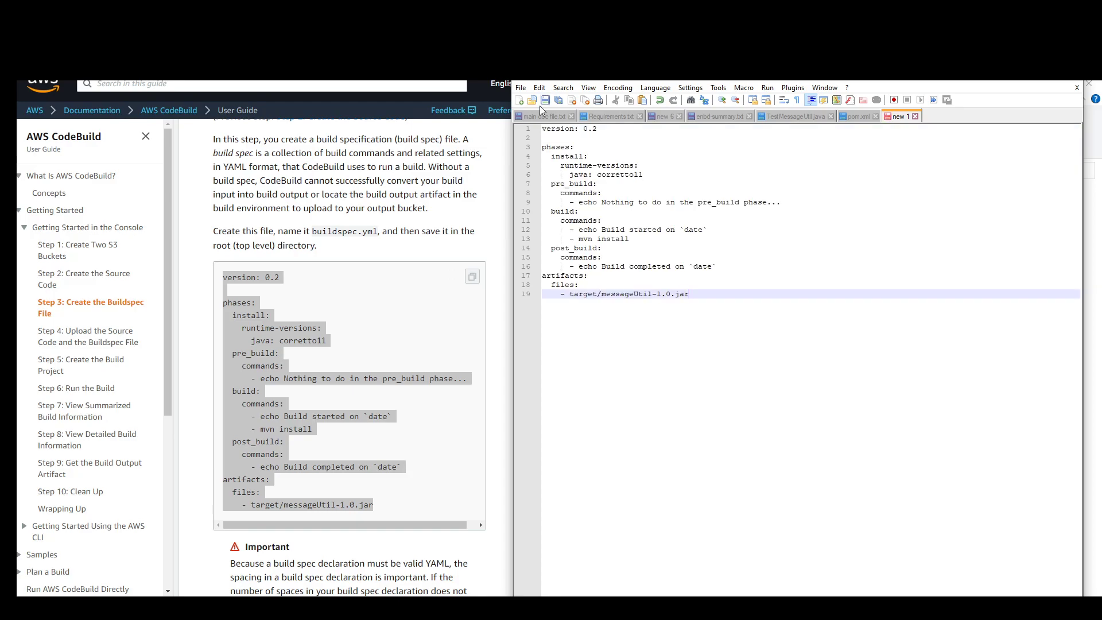
Start saving the buildspec document under a new name, with codebuild-root as the destination folder.
left_click(521, 88)
left_click(561, 189)
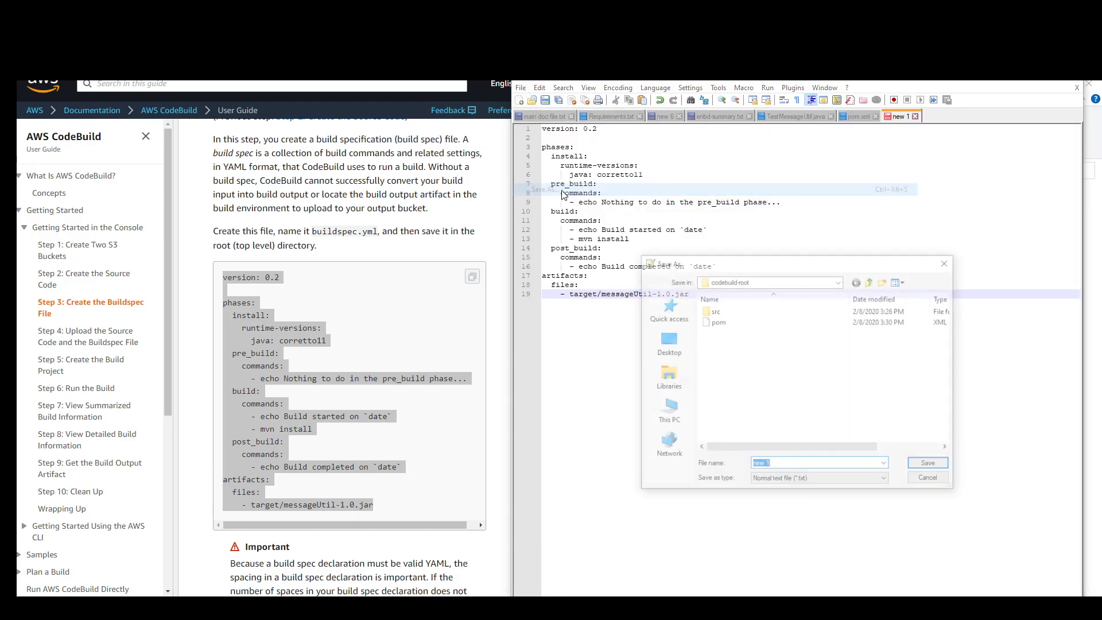
left_click(794, 287)
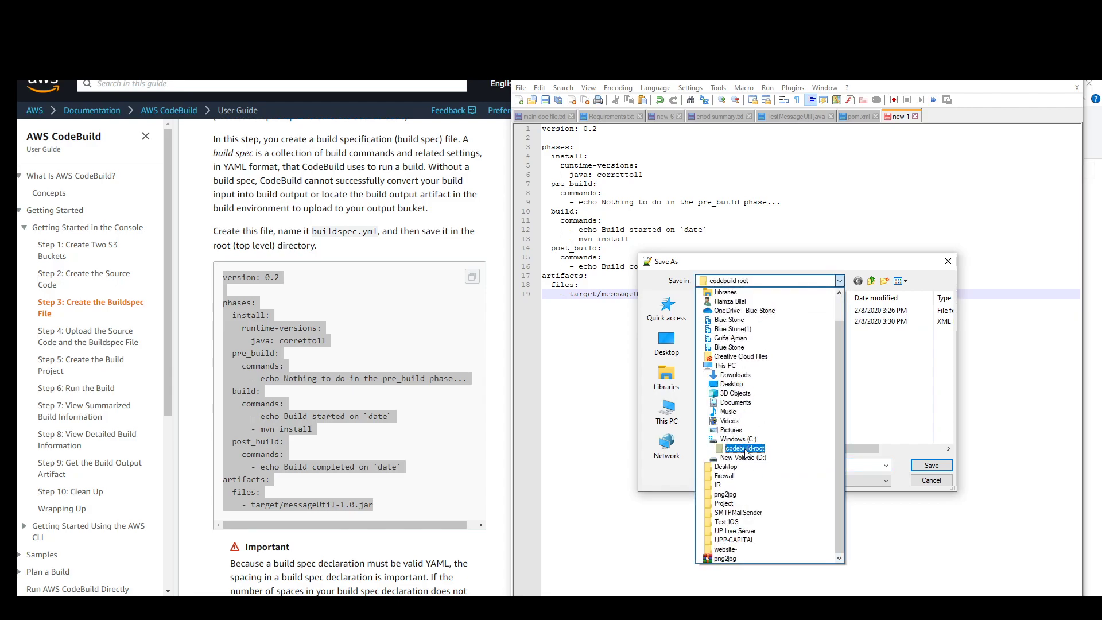
left_click(737, 449)
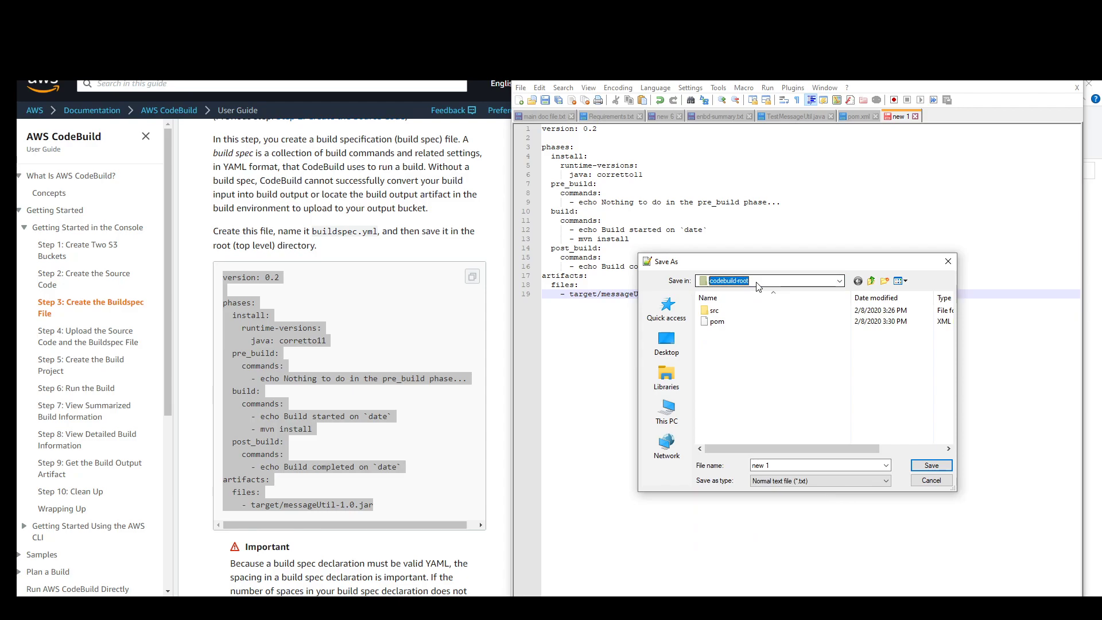
left_click(780, 463)
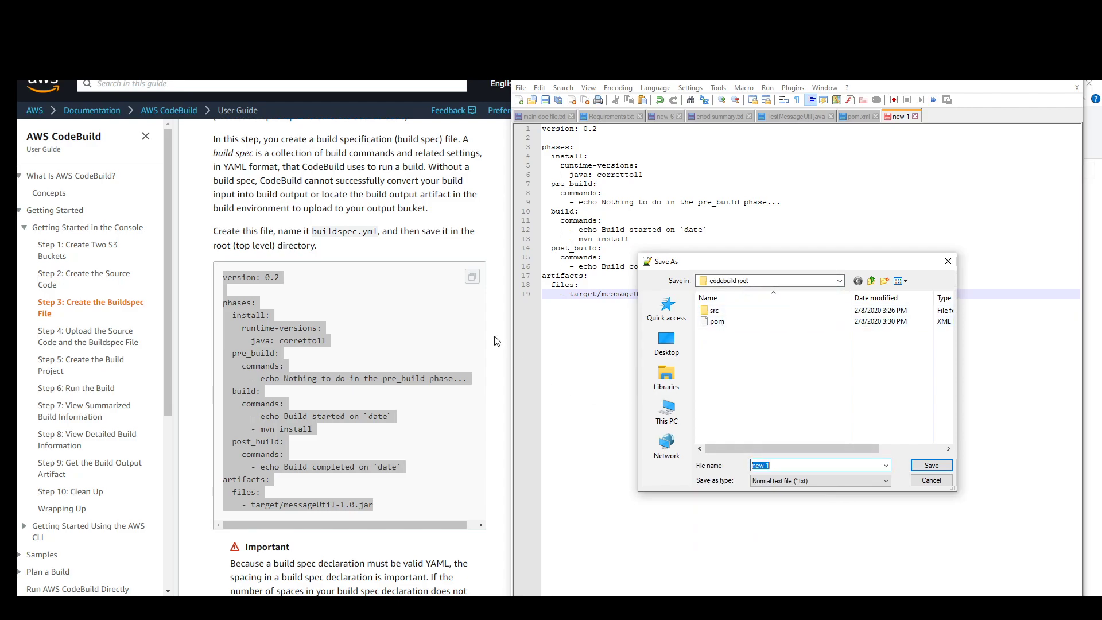
Copy the file name buildspec.yml from Step 3 into the save dialog and save the document under it.
left_click(314, 231)
left_click_drag(314, 231, 380, 242)
key("ctrl+c")
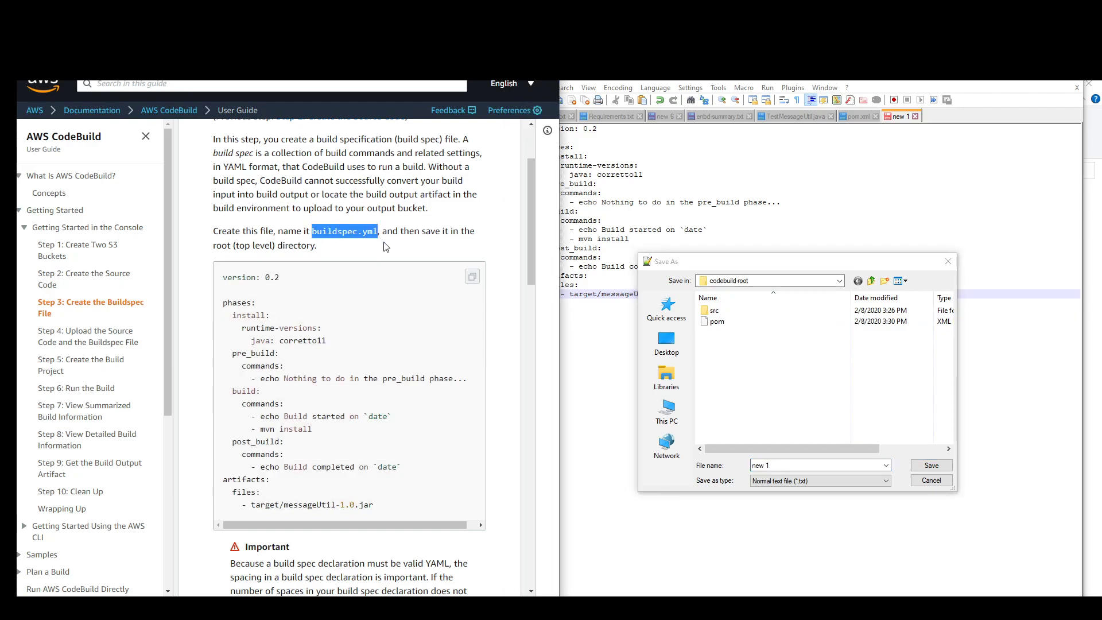
left_click(809, 464)
key("ctrl+v")
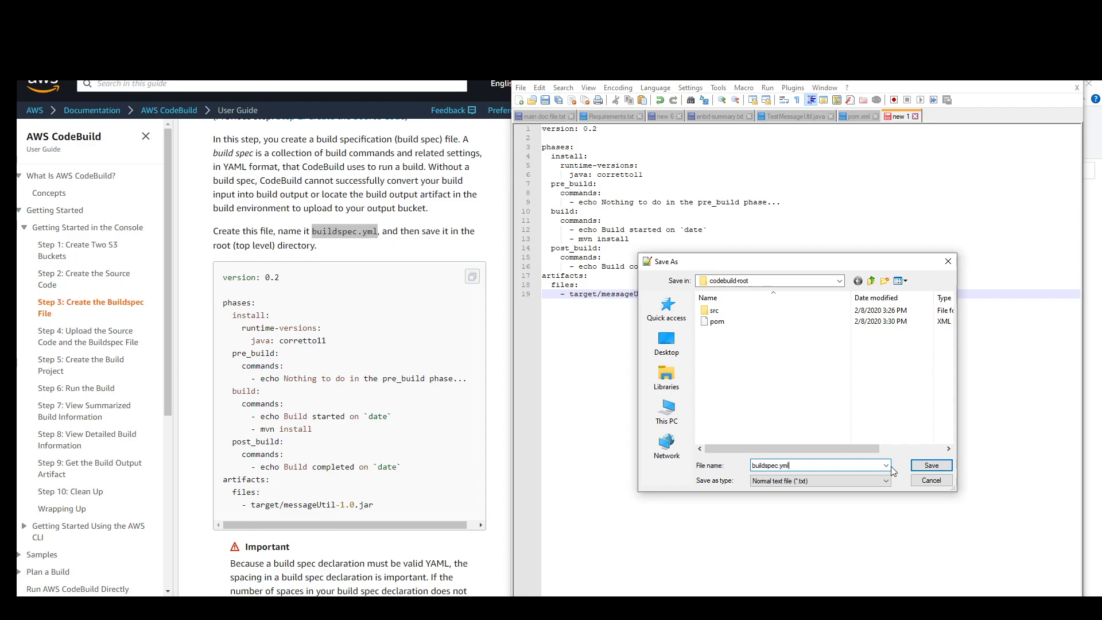
left_click(919, 472)
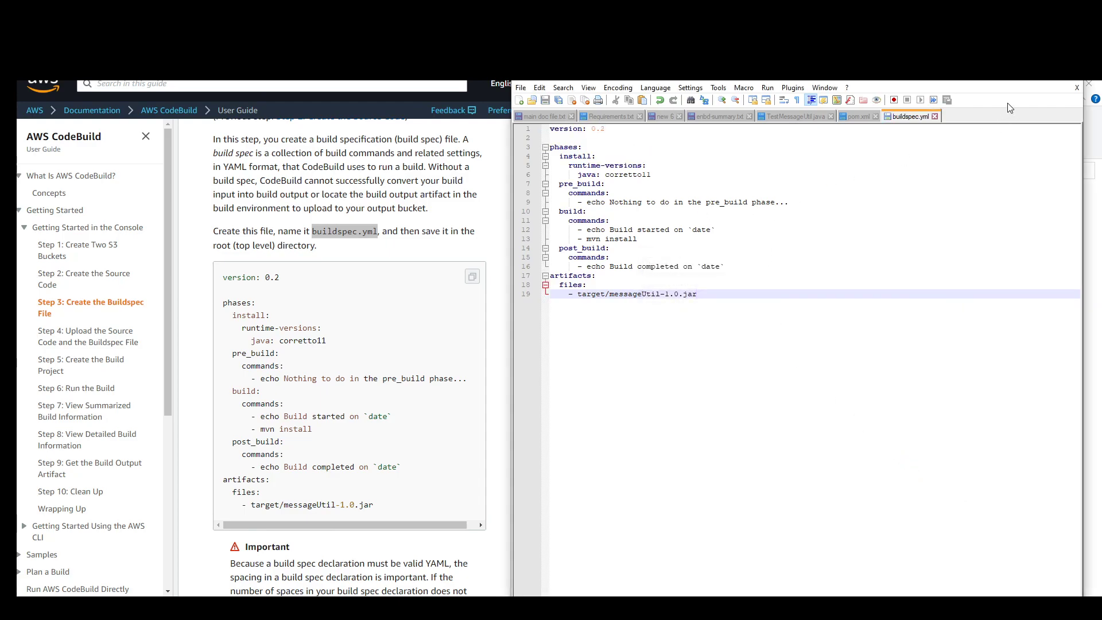
Check codebuild-root in File Explorer, then review the build spec notes and expected directory structure in Step 3.
left_click(1027, 83)
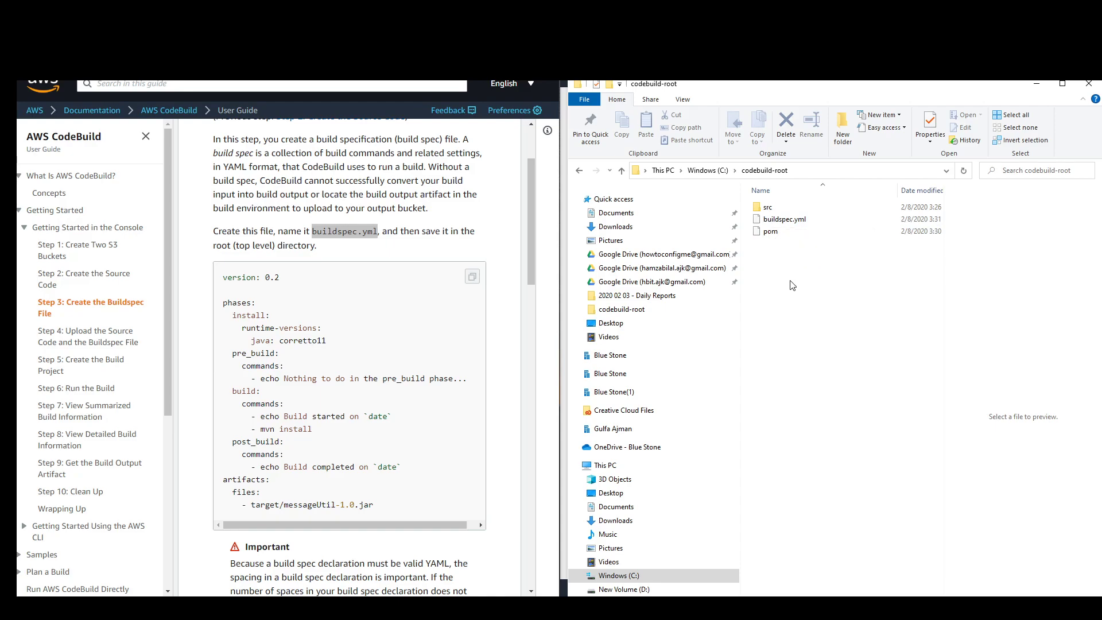
scroll(360, 339, "down", 3)
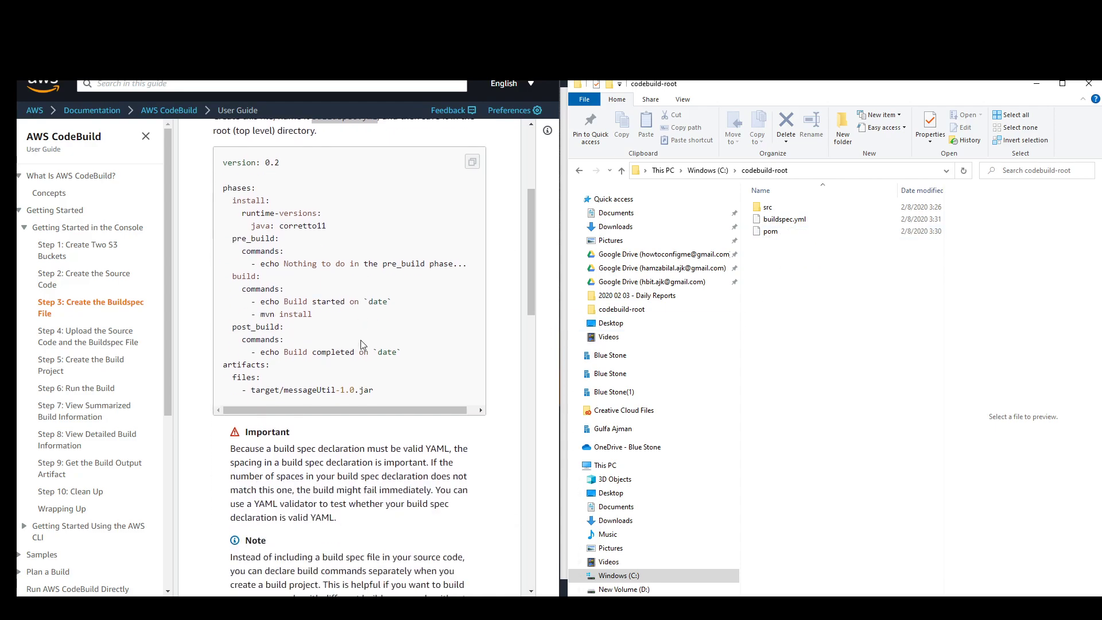
scroll(360, 340, "down", 10)
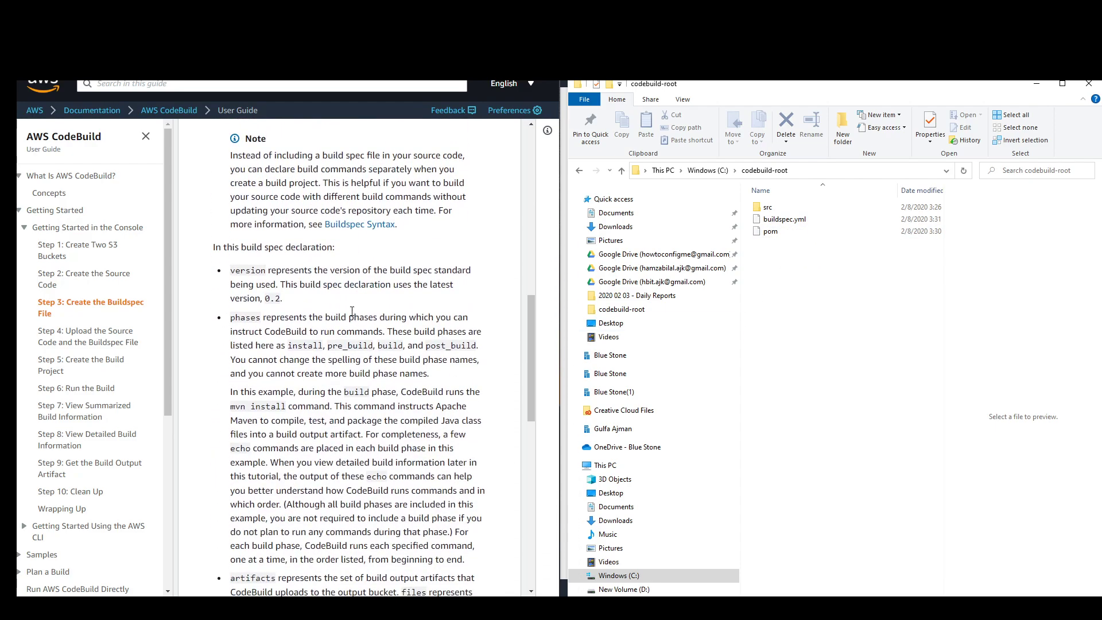
scroll(338, 319, "down", 4)
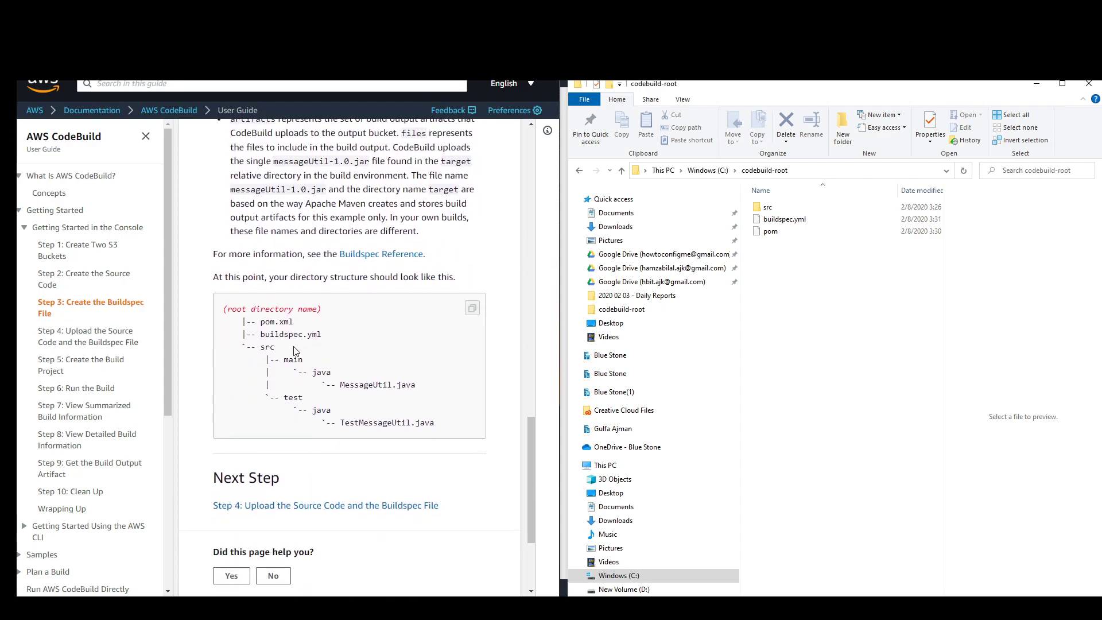
scroll(297, 489, "down", 1)
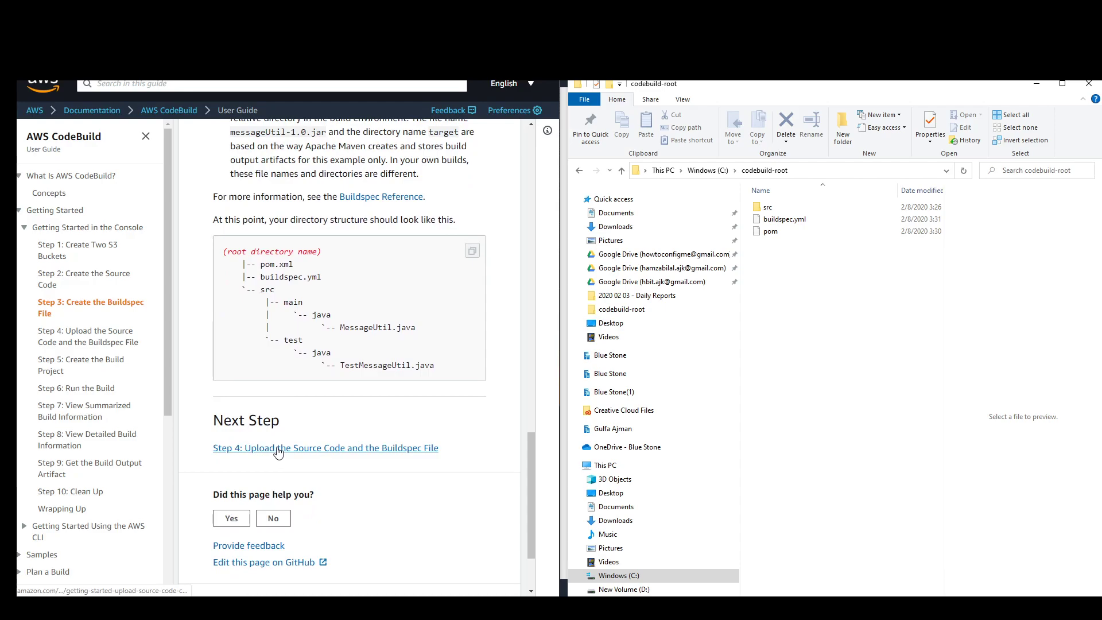
Open the guide's Step 4: Upload the Source Code and the Buildspec File and read the MessageUtil.zip instructions.
left_click(280, 450)
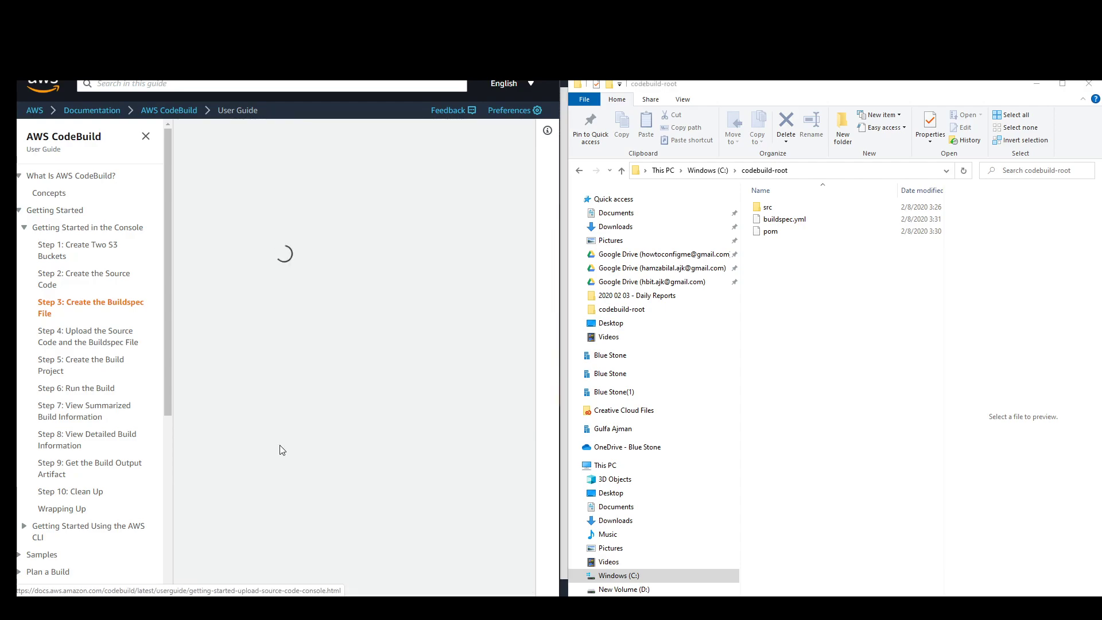
scroll(366, 366, "down", 2)
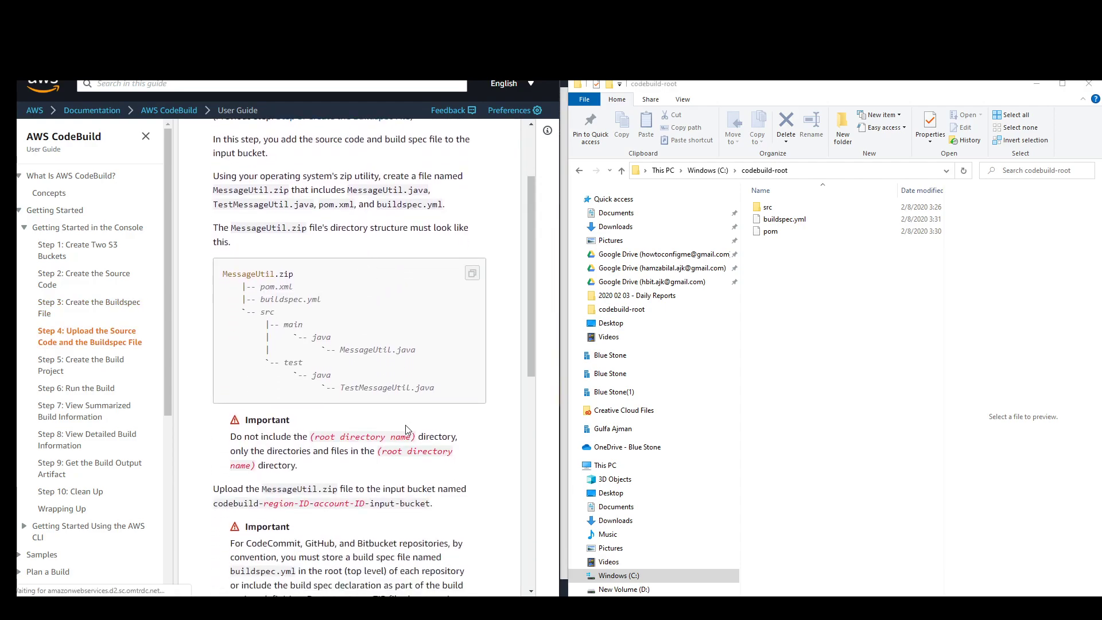
scroll(368, 321, "up", 1)
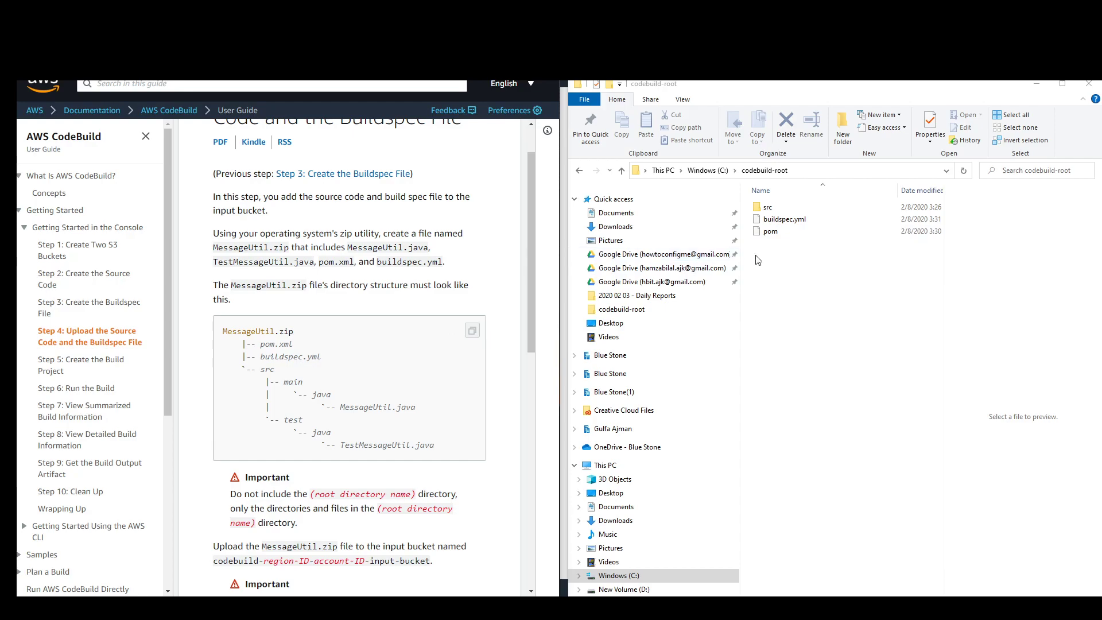
Start an archive of src, buildspec.yml and pom in codebuild-root, and copy the name MessageUtil.zip from Step 4 of the guide.
left_click_drag(758, 259, 765, 208)
right_click(771, 221)
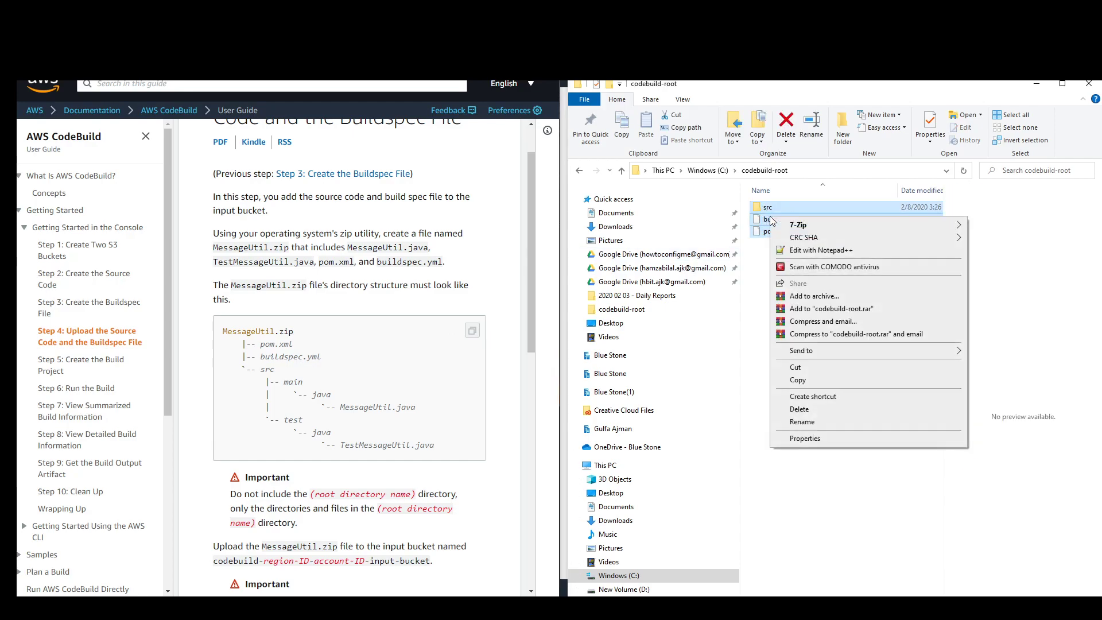
left_click(814, 296)
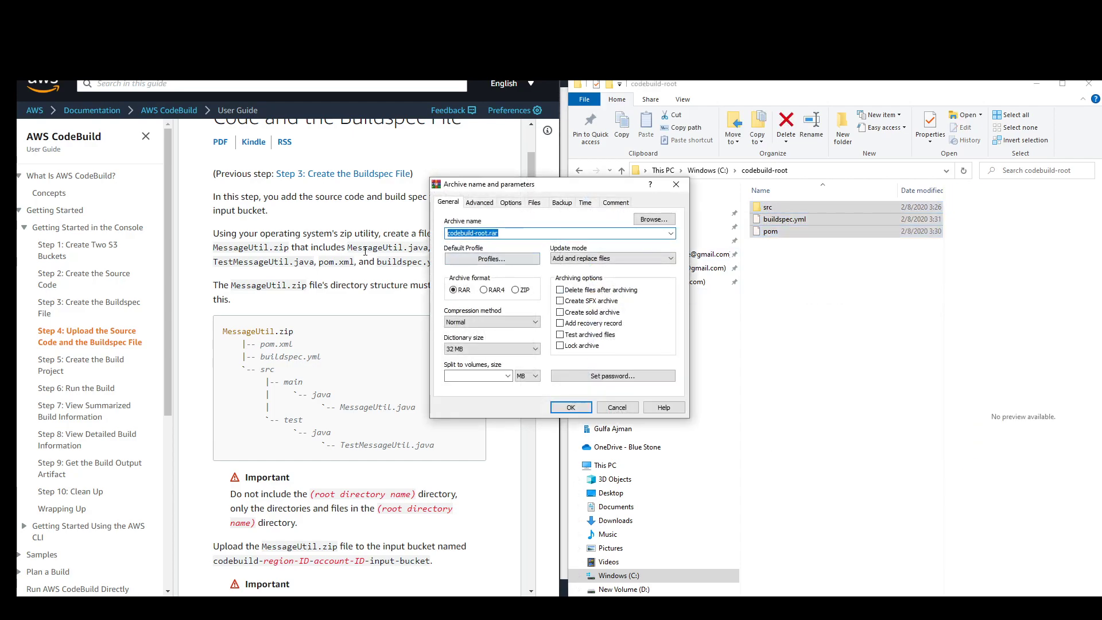
left_click_drag(347, 248, 389, 251)
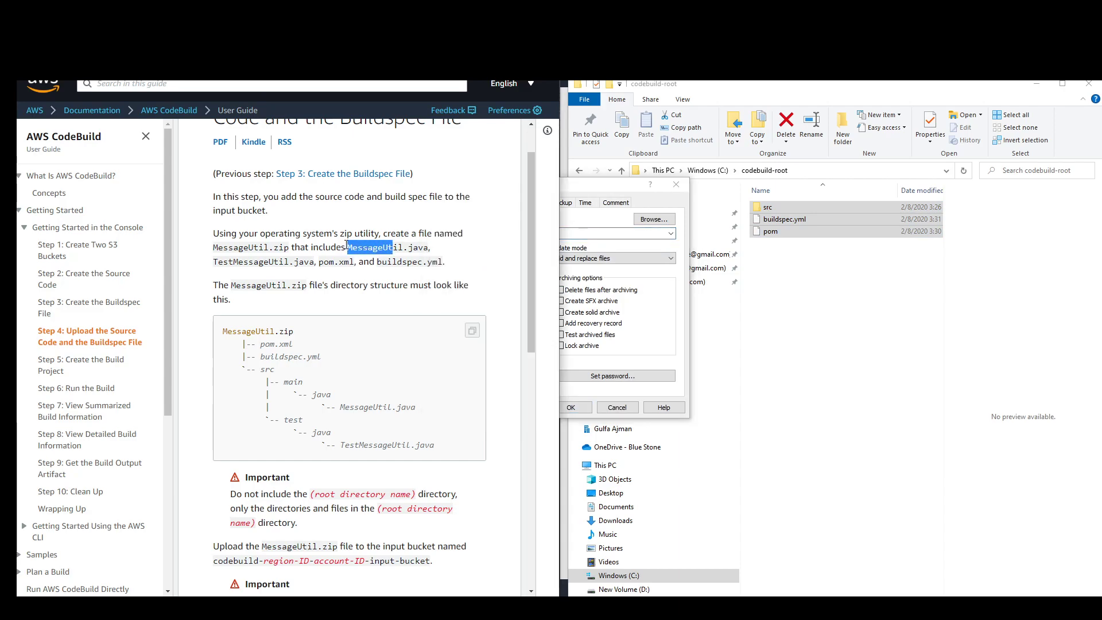
left_click_drag(216, 248, 286, 248)
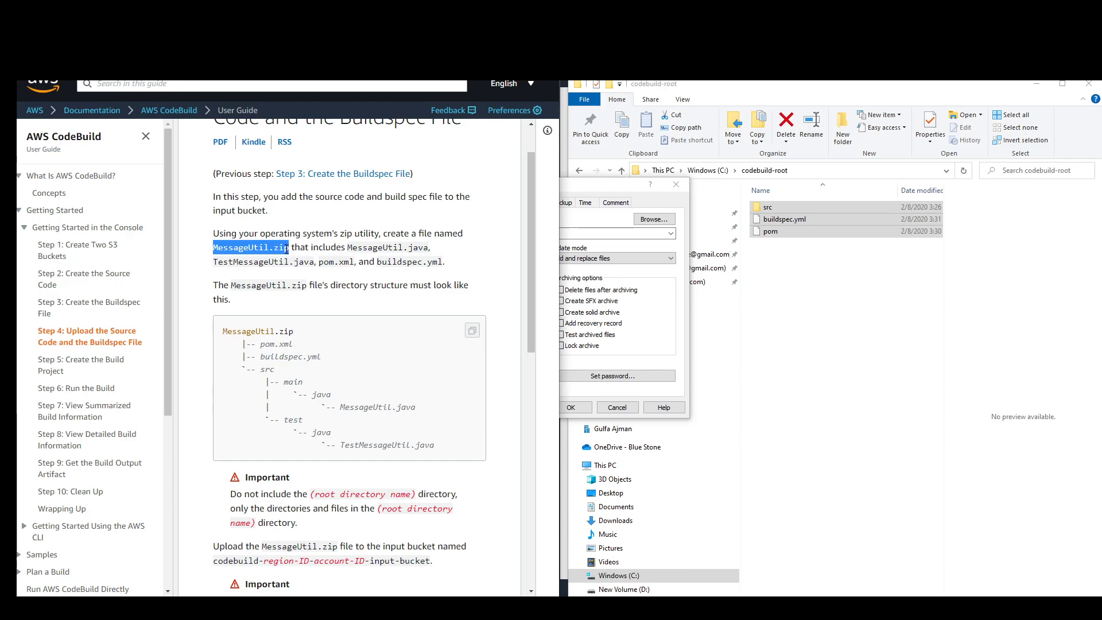
Name the archive MessageUtil.zip in ZIP format and create it in codebuild-root.
left_click_drag(602, 183, 725, 209)
left_click(637, 257)
double_click(636, 257)
type("a")
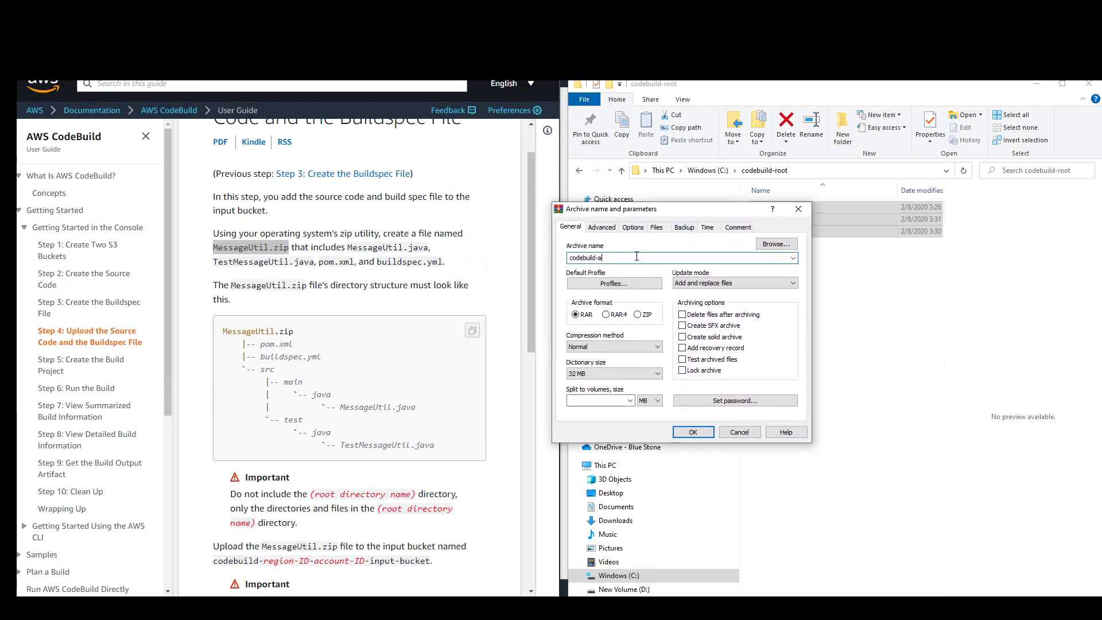
key("ctrl+a")
type("MessageUtil.zip")
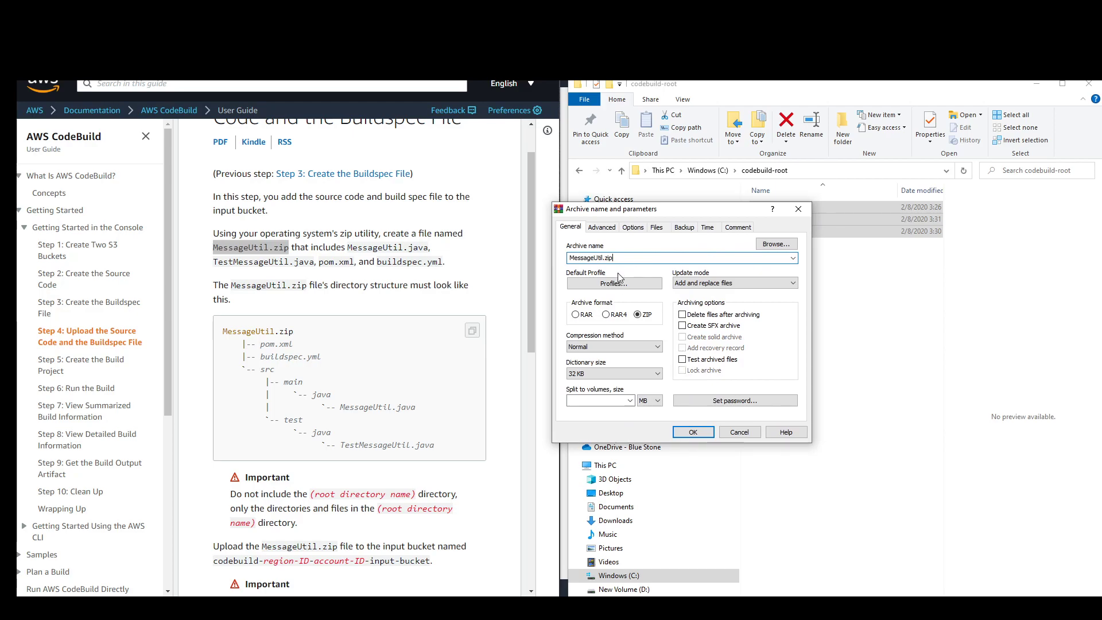
left_click(696, 432)
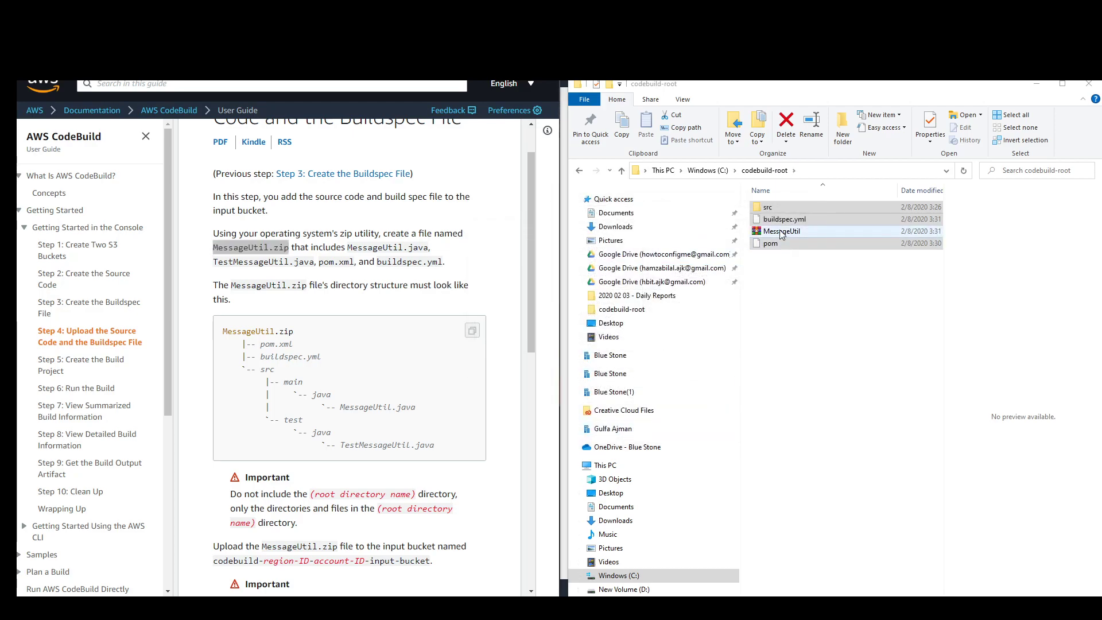
left_click(787, 268)
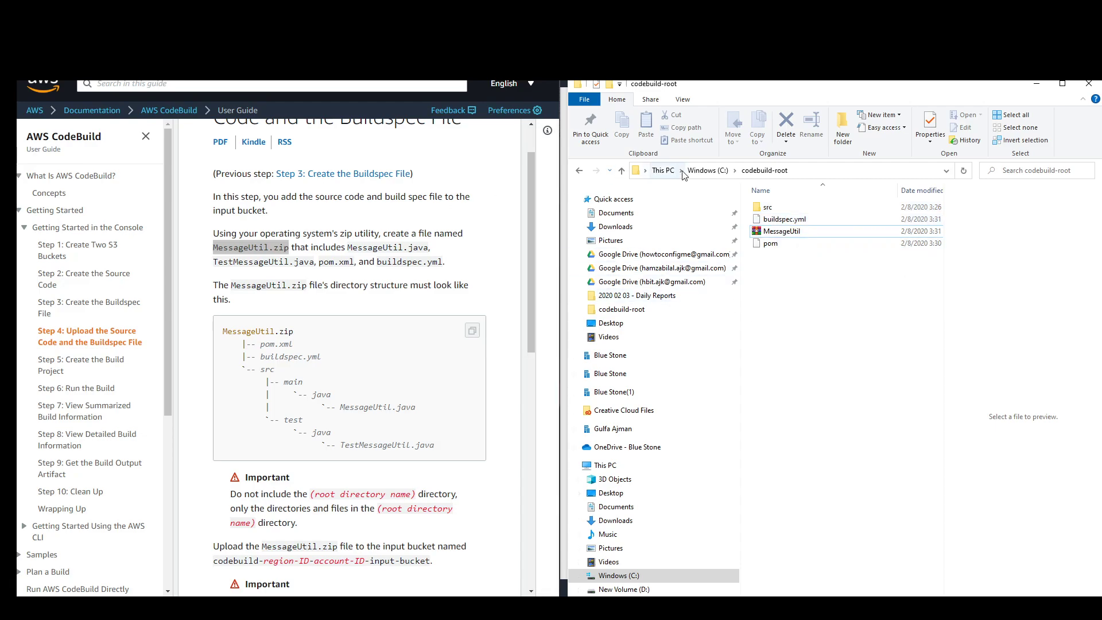
Upload MessageUtil.zip from codebuild-root to the S3 bucket codebuild-input-bucket.com, keeping the default permissions and properties.
scroll(367, 356, "down", 2)
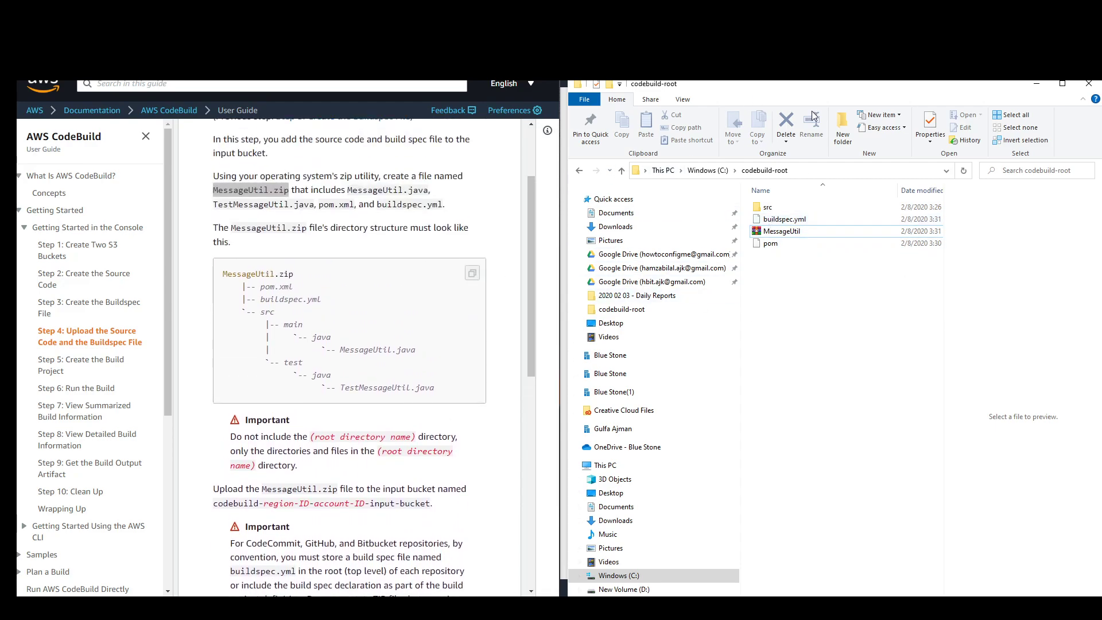
left_click_drag(818, 81, 270, 68)
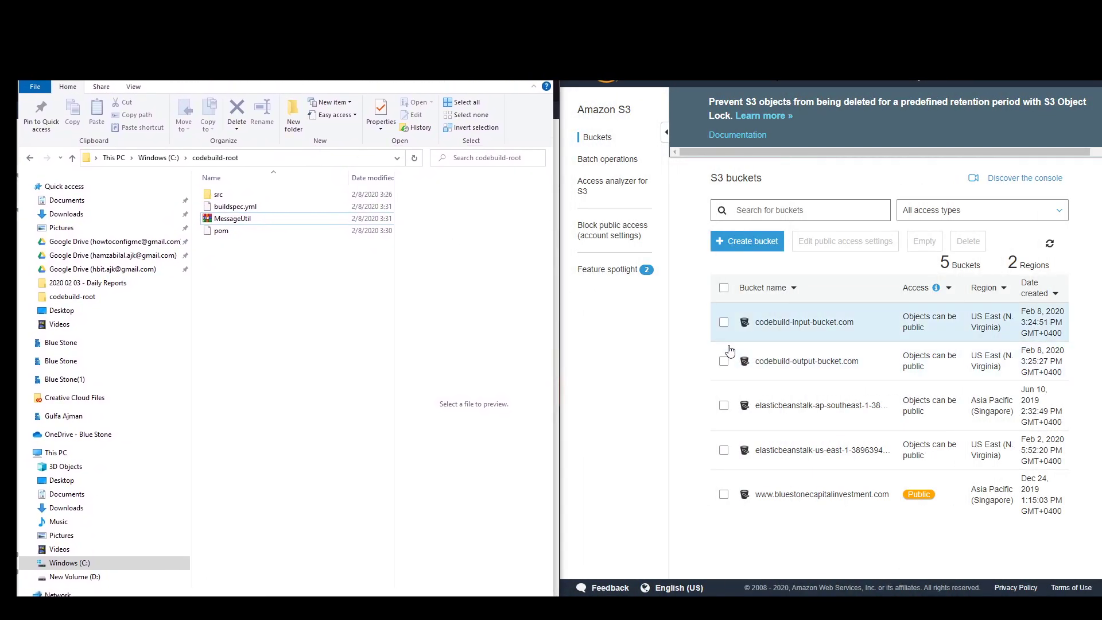
left_click(782, 322)
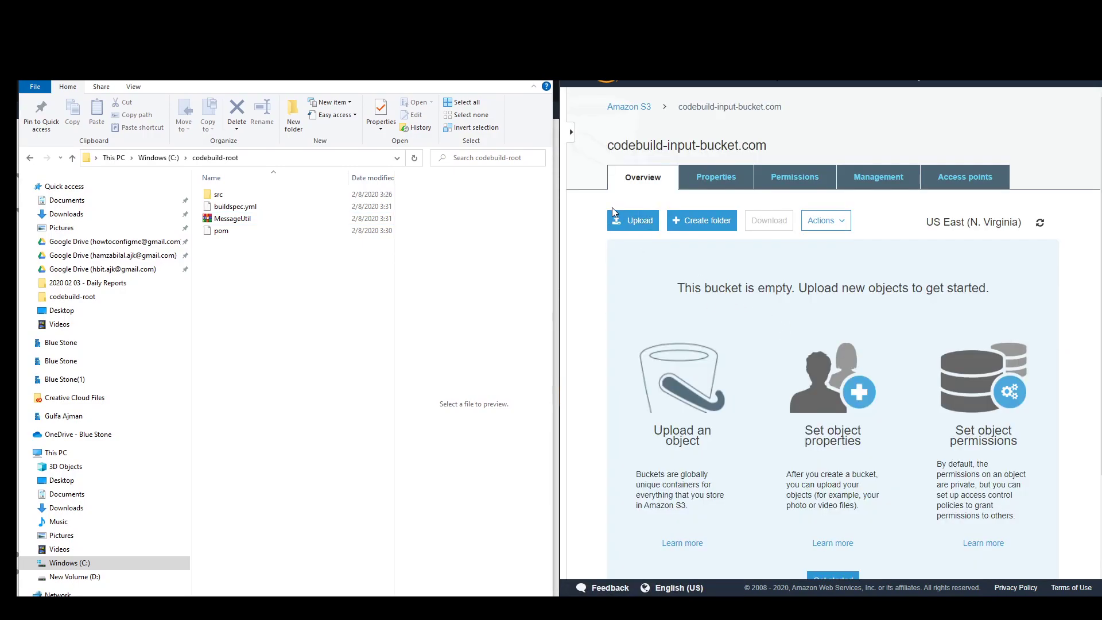
left_click_drag(232, 218, 824, 396)
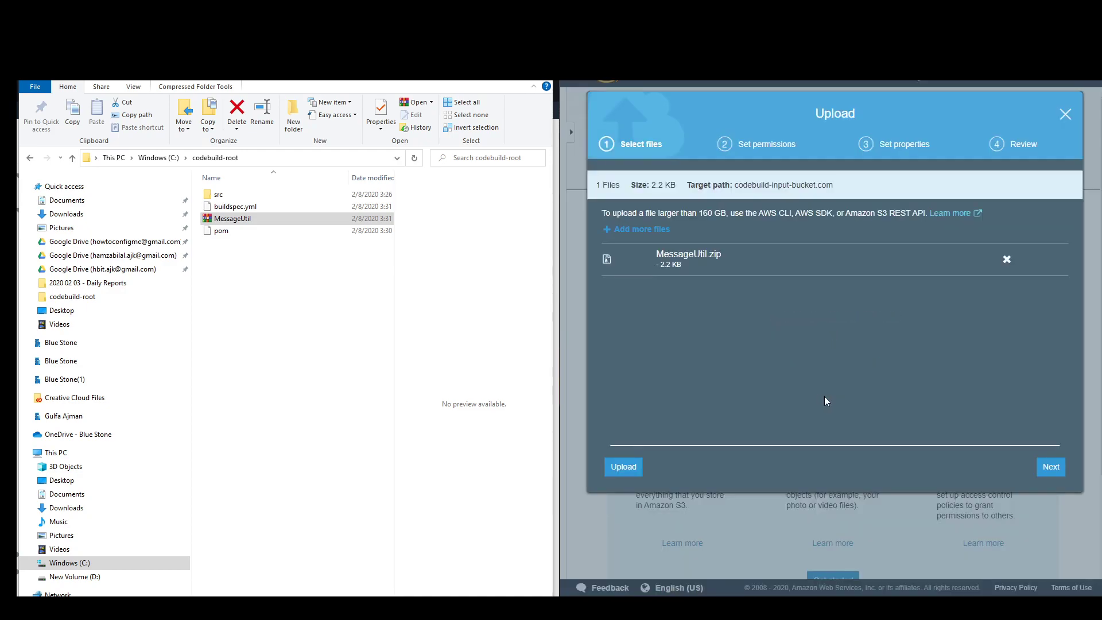
left_click(1051, 467)
left_click(1052, 467)
left_click(1054, 468)
left_click(1046, 467)
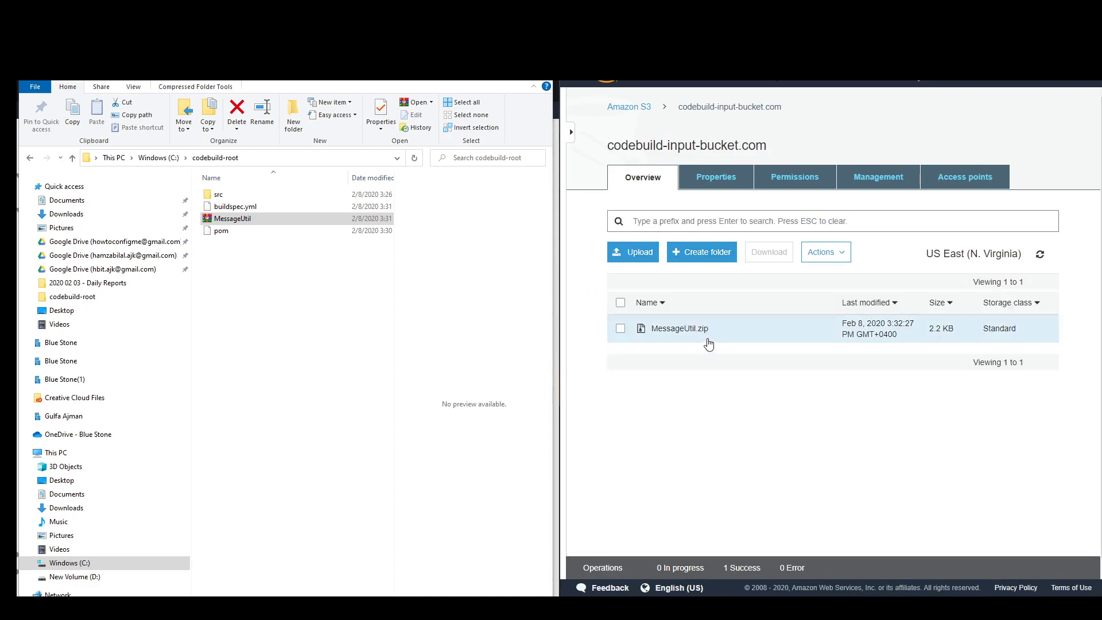
Return to the guide, open Step 5: Create the Build Project, and read its introduction and first instructions.
left_click(529, 81)
scroll(258, 486, "down", 10)
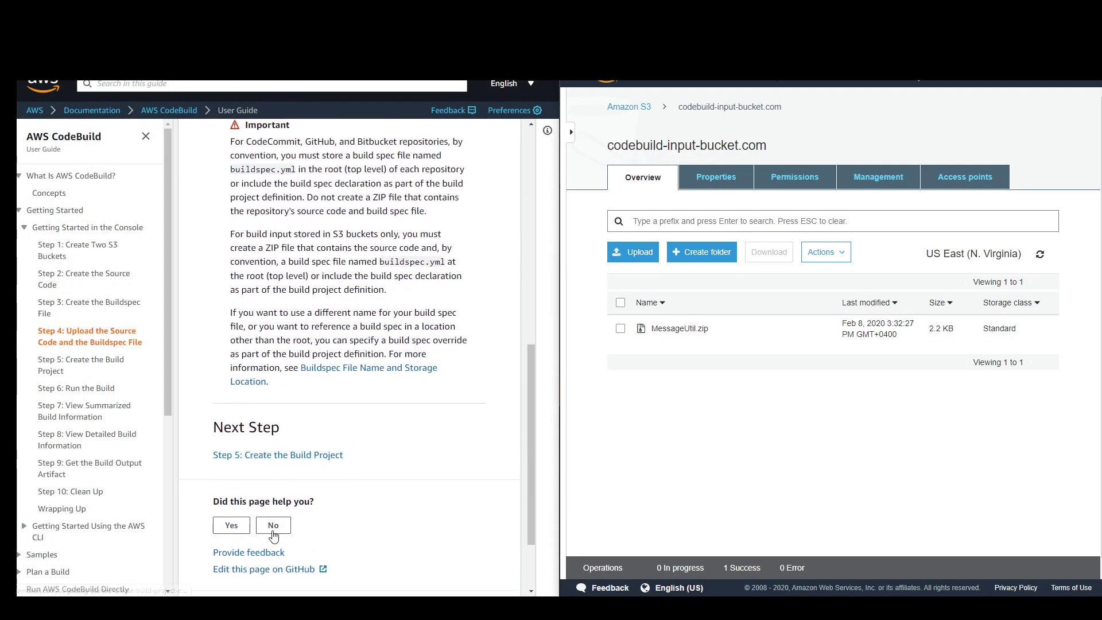
left_click(308, 455)
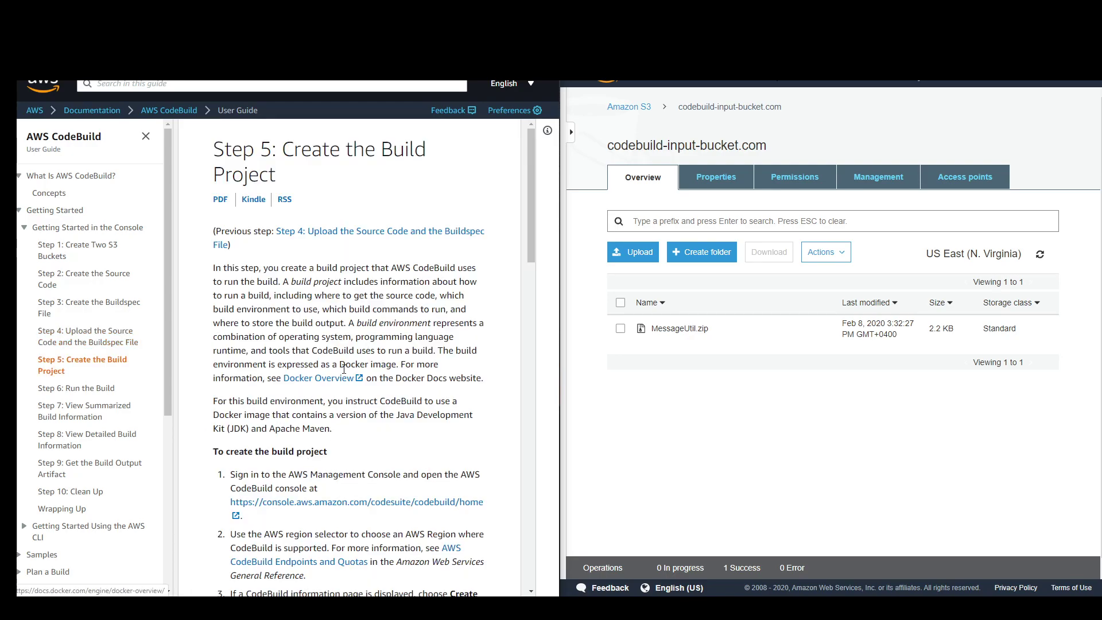
scroll(353, 443, "down", 3)
scroll(349, 433, "down", 2)
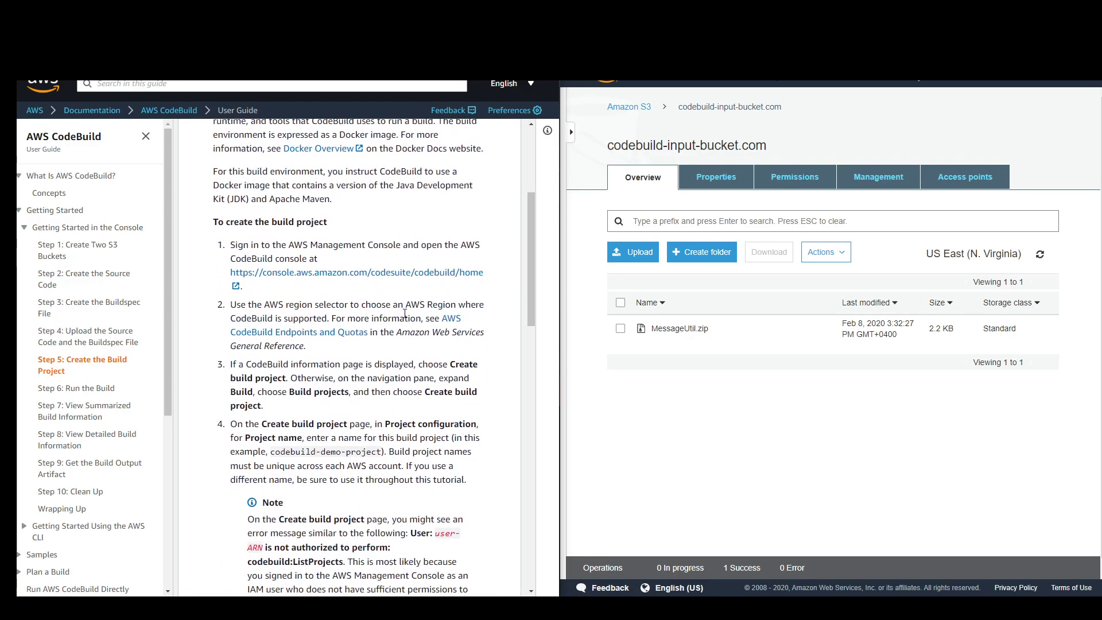
scroll(405, 314, "up", 3)
Open the AWS Management Console home page and review the build project instructions in Step 5 of the guide.
left_click(613, 83)
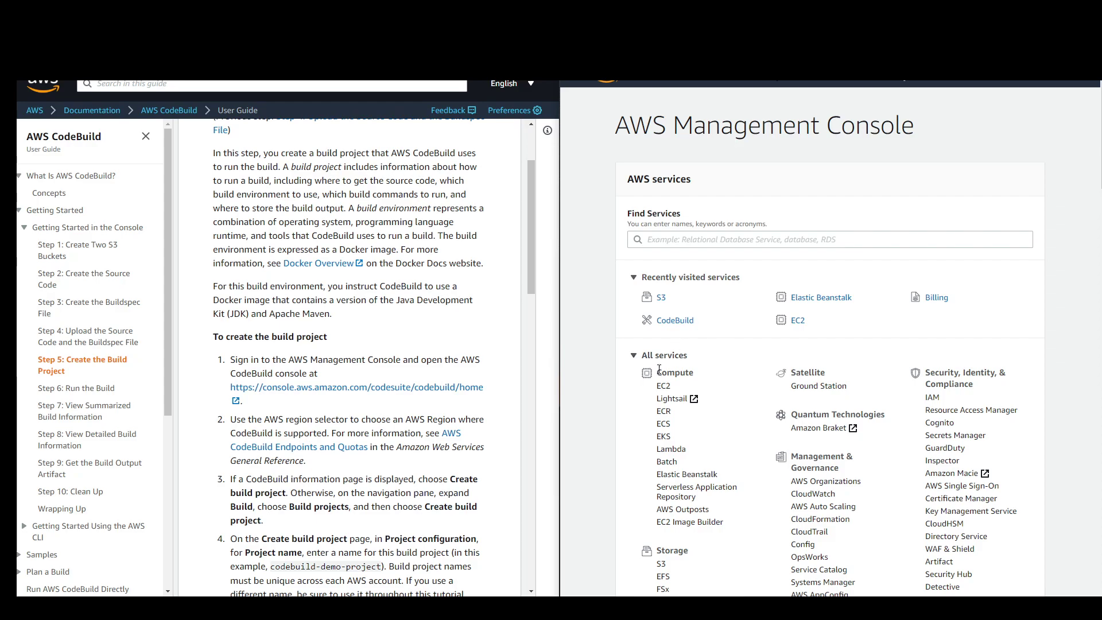
scroll(249, 454, "down", 3)
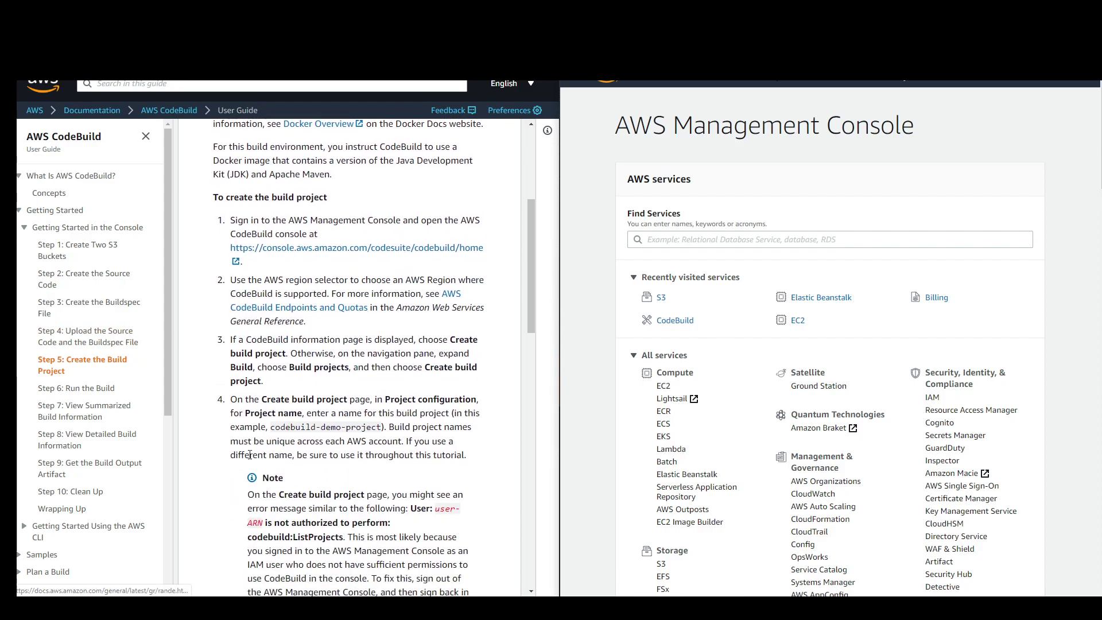
scroll(249, 454, "down", 8)
scroll(249, 455, "down", 2)
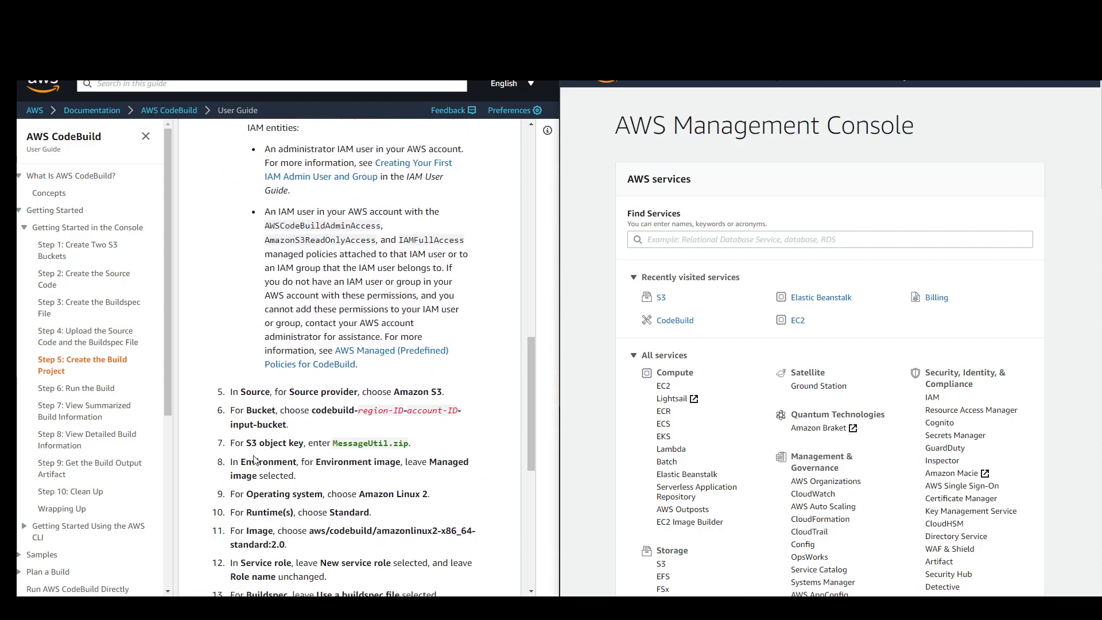
scroll(255, 459, "up", 6)
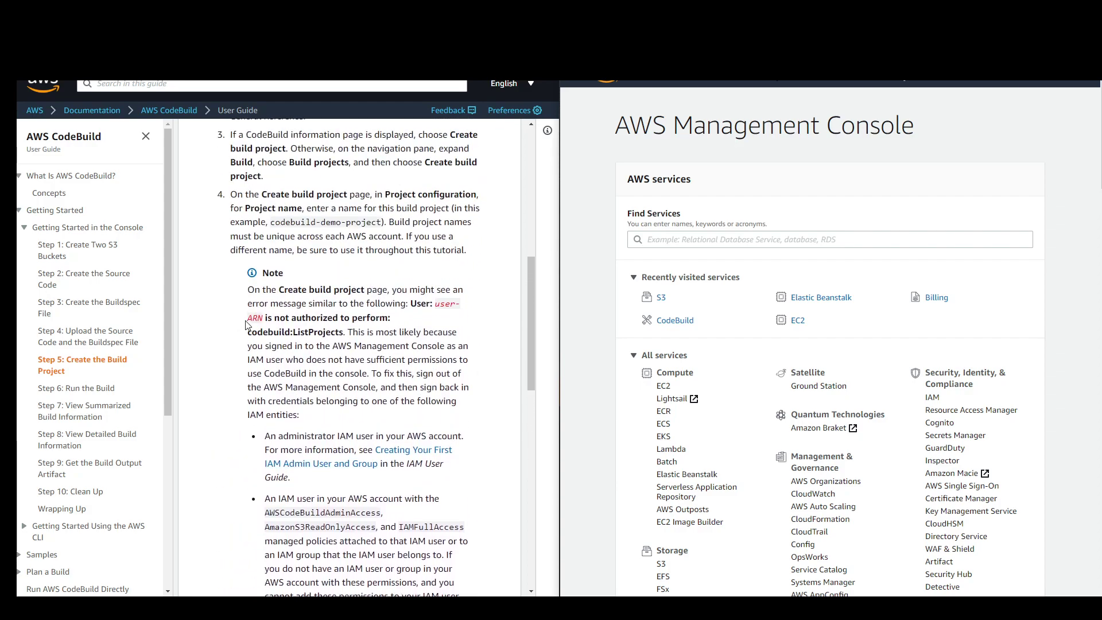
scroll(314, 285, "up", 1)
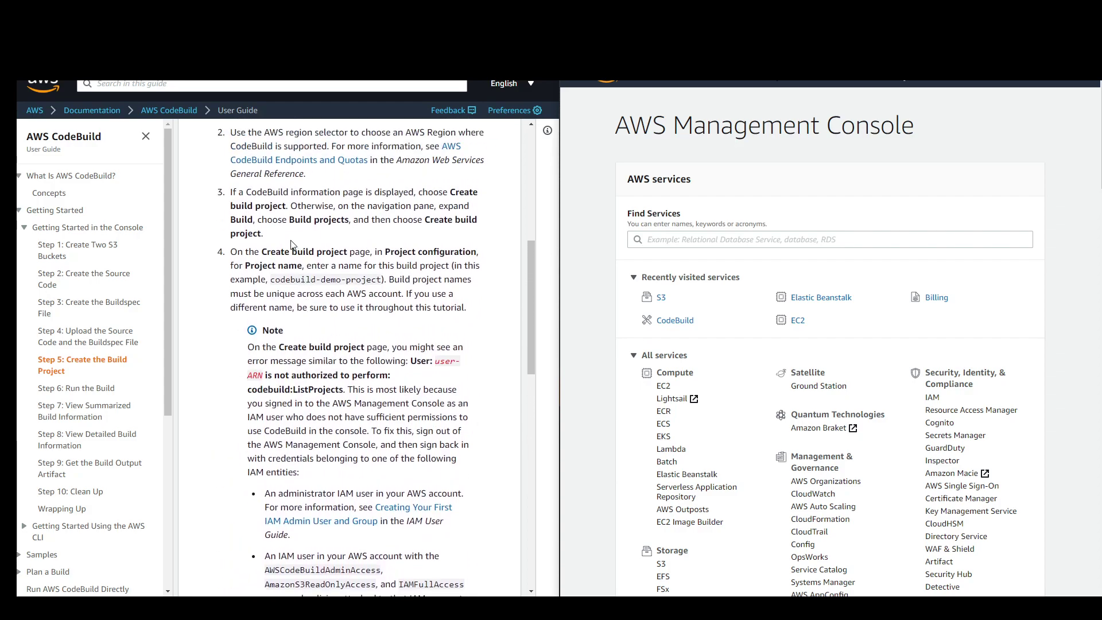
scroll(301, 261, "up", 1)
scroll(367, 252, "up", 1)
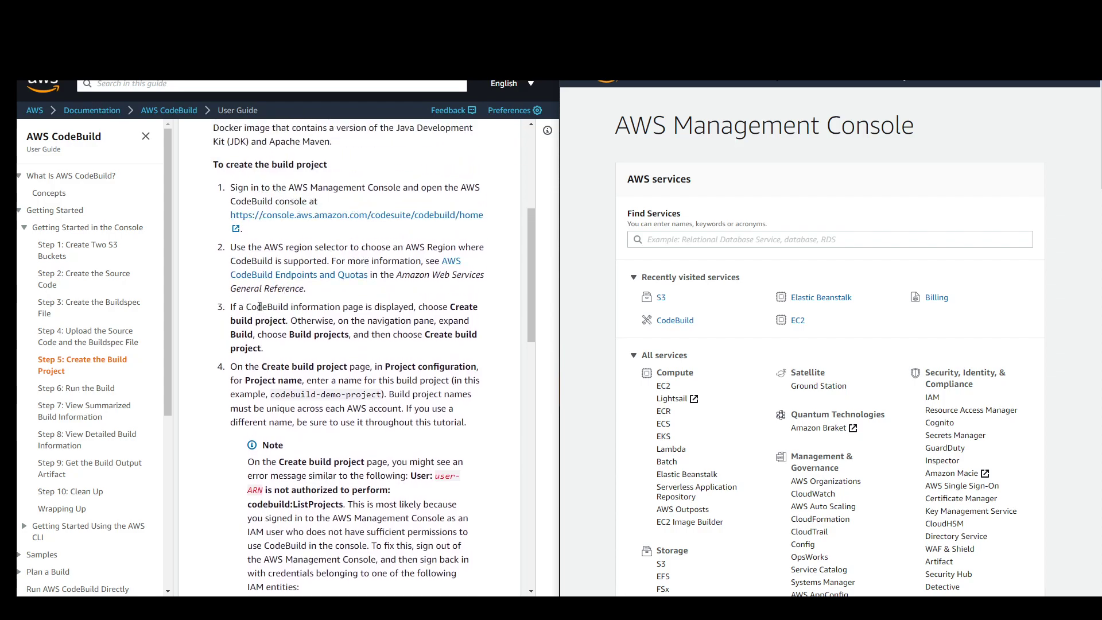
Open the CodeBuild service and start a new build project named myfirstcodebuildproject.
left_click_drag(248, 307, 276, 308)
left_click(673, 322)
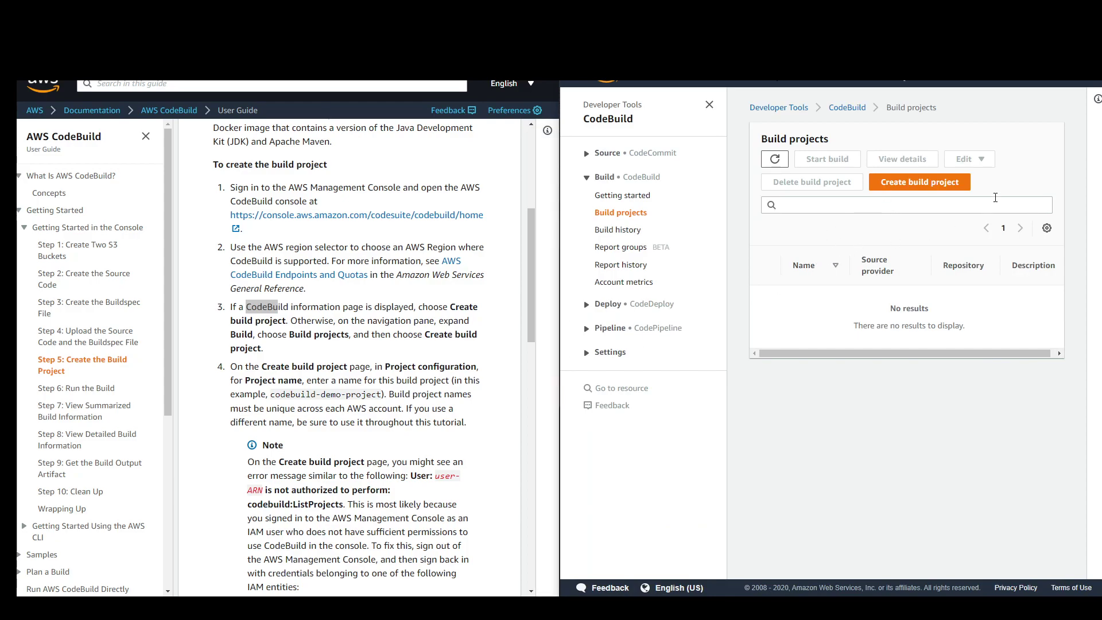
left_click(920, 183)
scroll(486, 401, "down", 3)
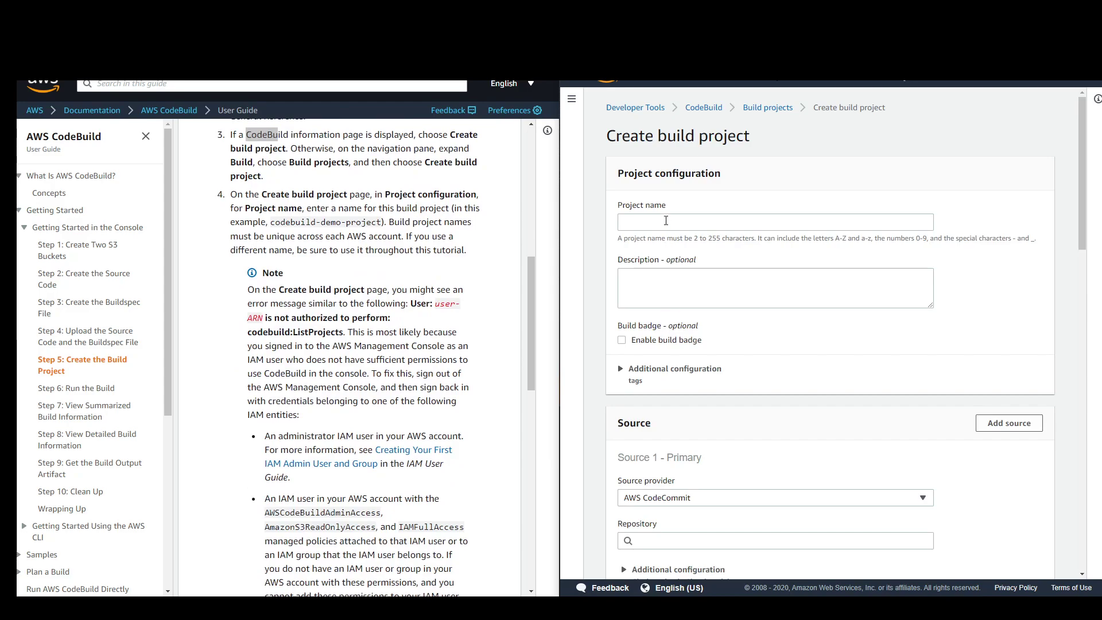
left_click(665, 220)
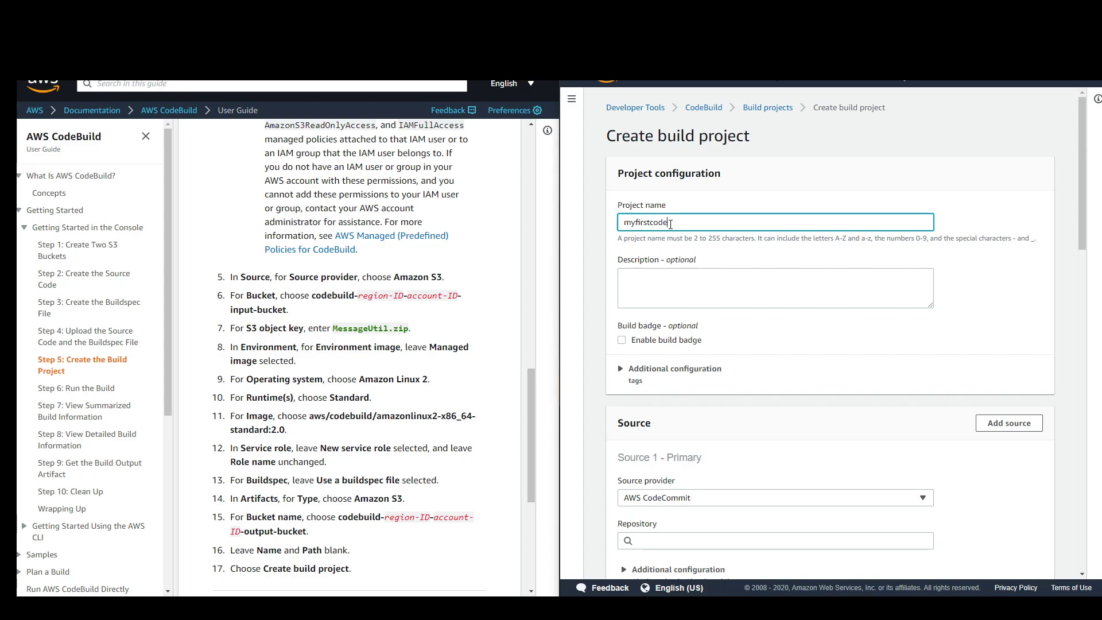
type("myfirstcodebuildproject")
Set the project's source provider to Amazon S3 and its bucket to codebuild-input-bucket.com.
scroll(674, 317, "down", 1)
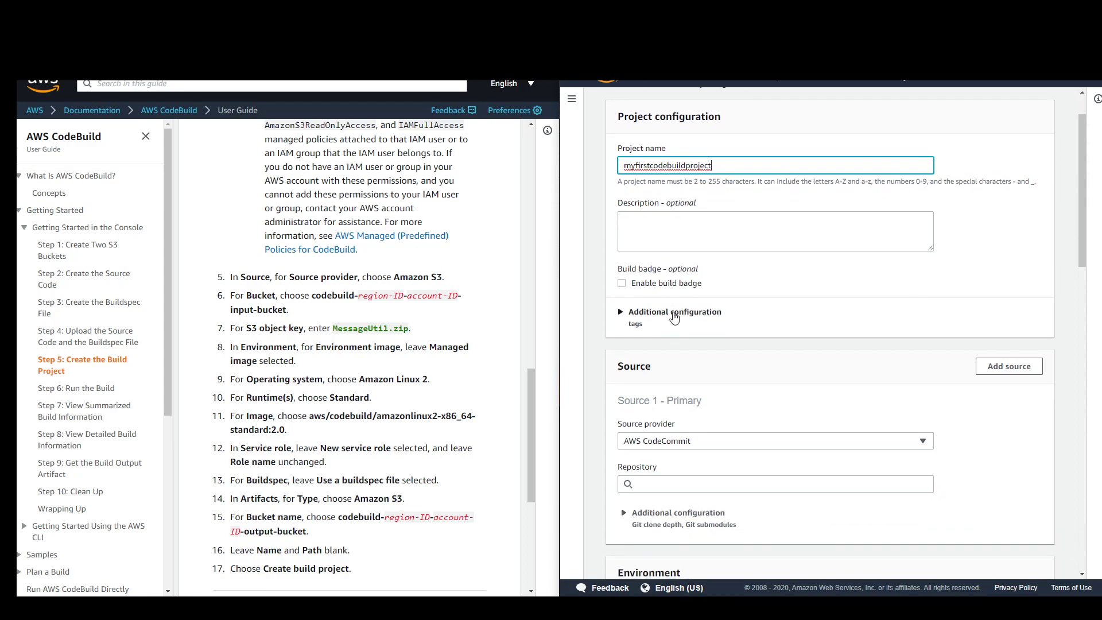
left_click(688, 442)
scroll(691, 442, "down", 1)
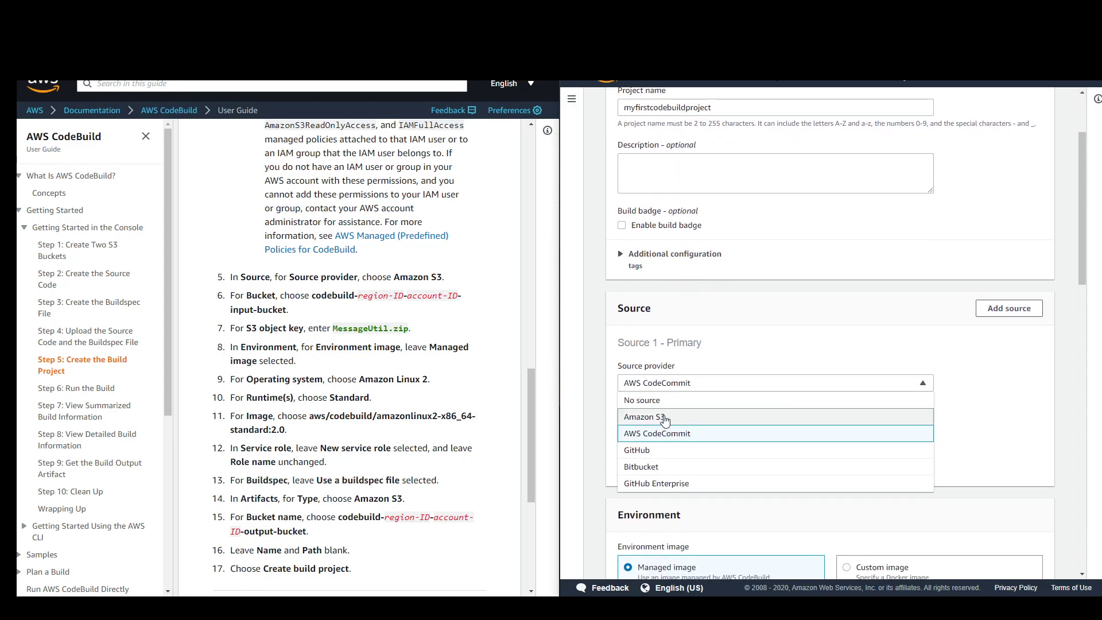
left_click(665, 419)
left_click(665, 426)
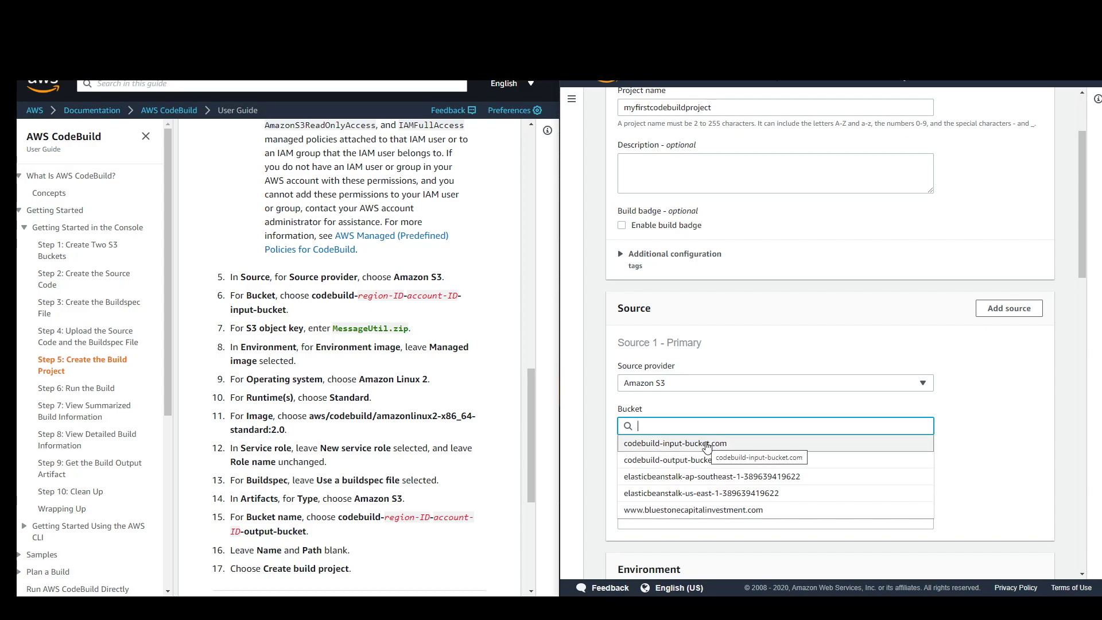
left_click(707, 445)
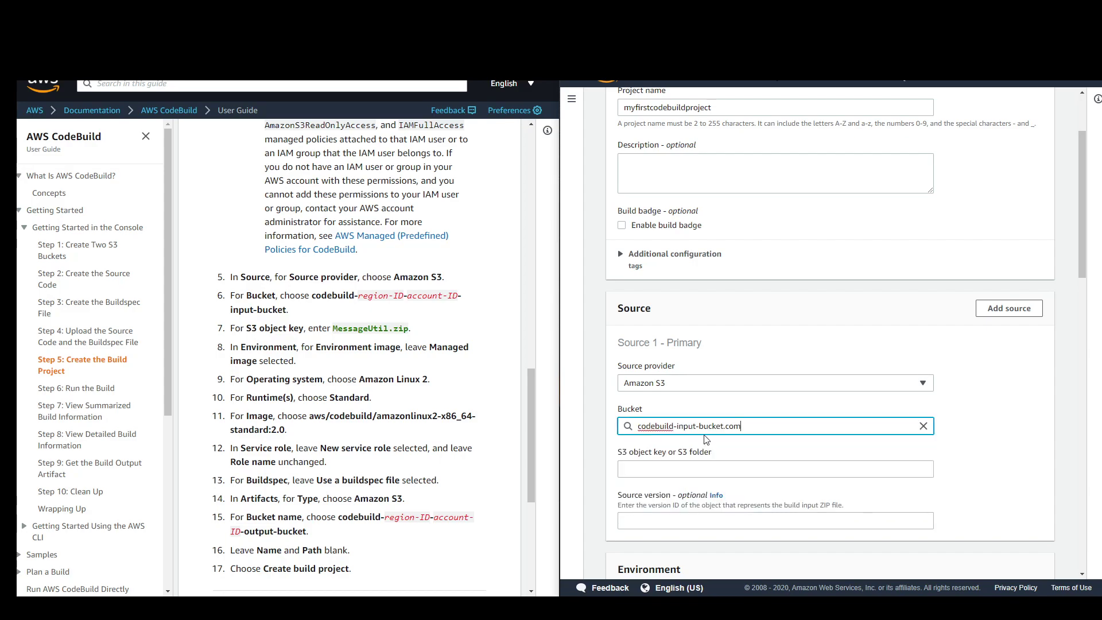
Copy MessageUtil.zip from Step 5 of the guide into the source's S3 object key.
left_click(683, 466)
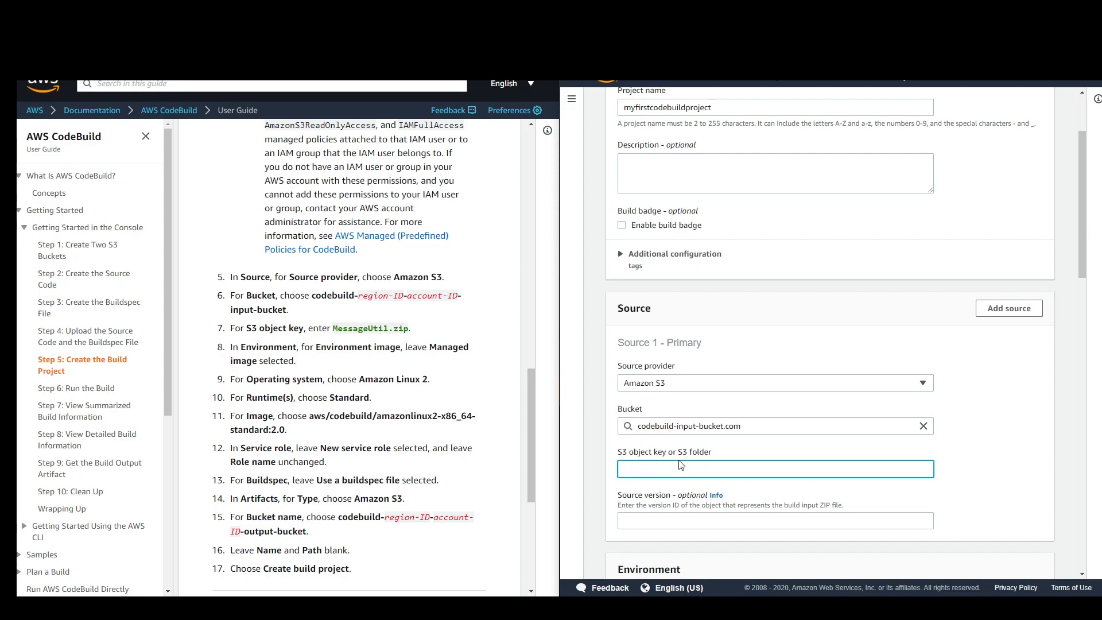
left_click_drag(333, 328, 405, 331)
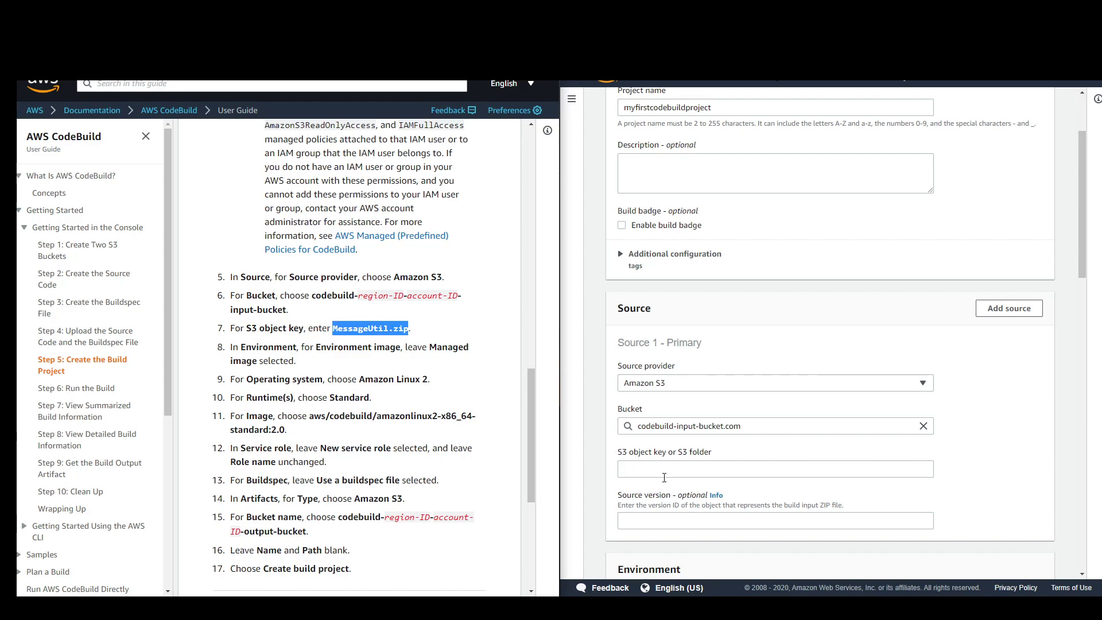
left_click(663, 472)
type("MessageUtil.zip")
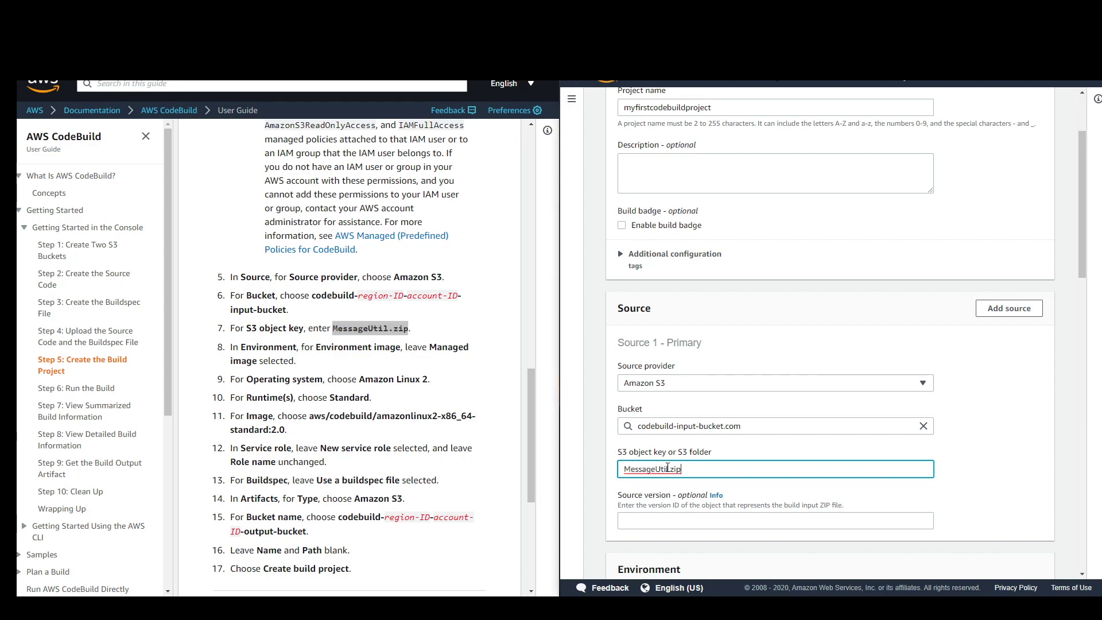
scroll(705, 456, "down", 3)
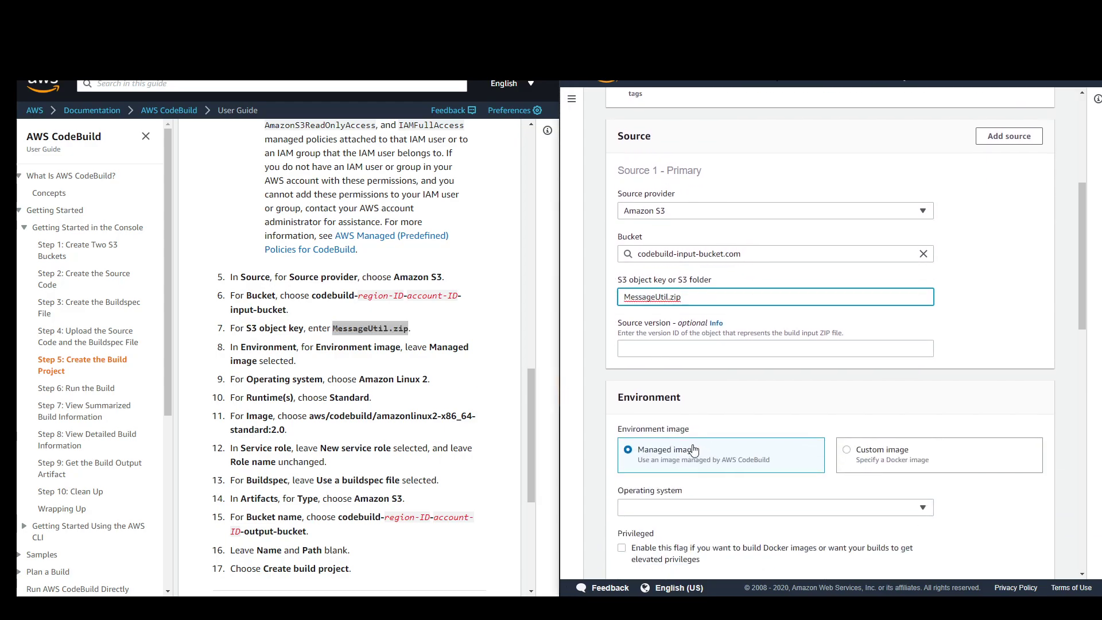
scroll(710, 405, "down", 1)
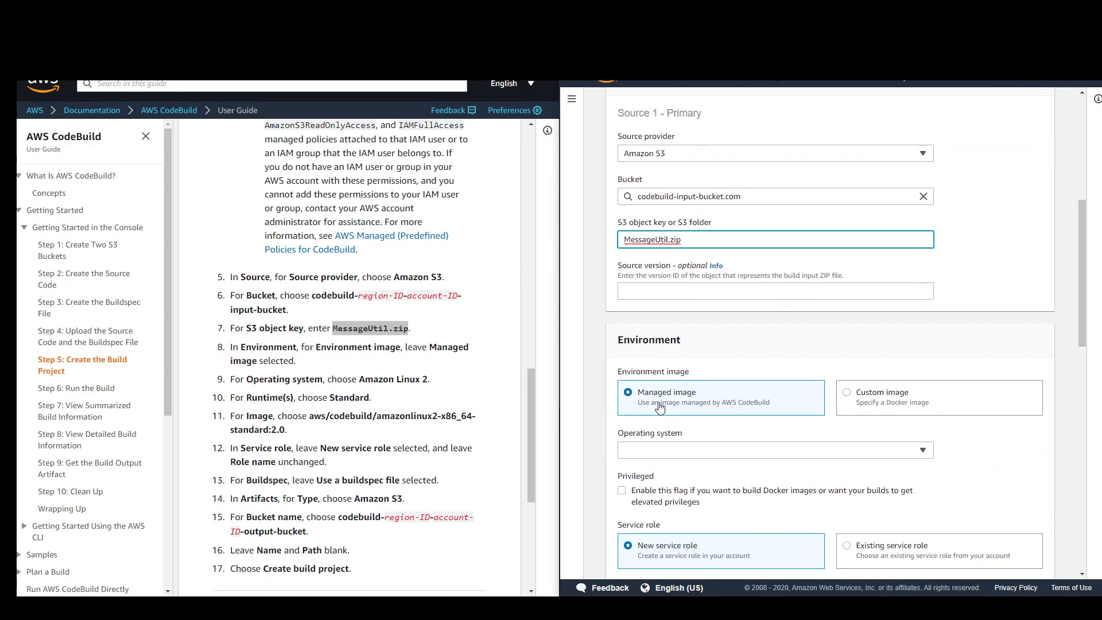
scroll(659, 407, "down", 1)
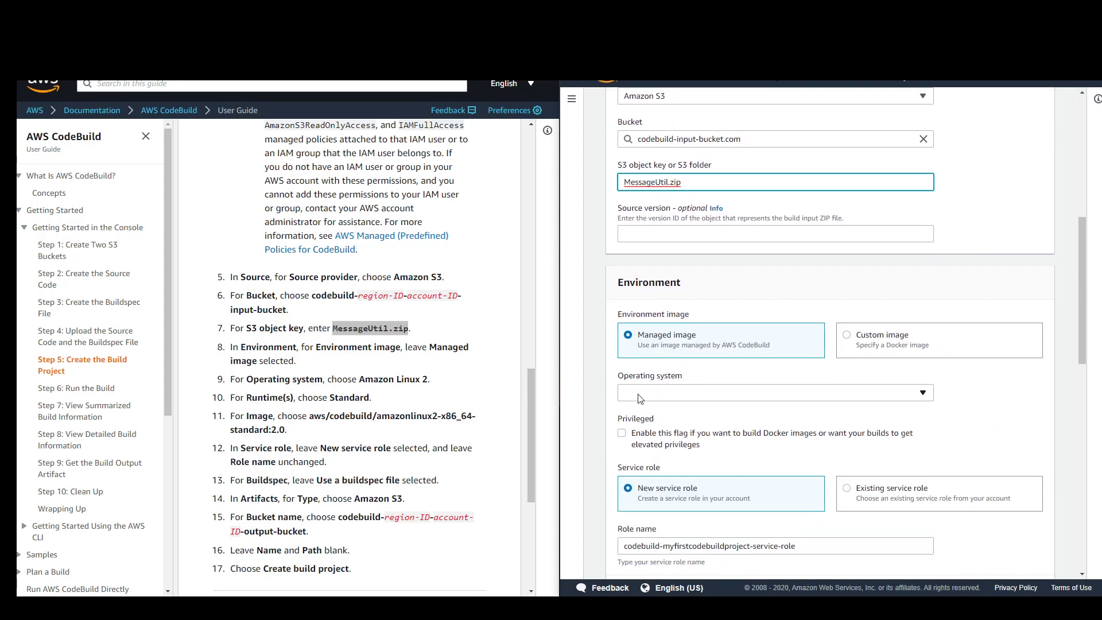
Set the build environment to operating system Amazon Linux 2, runtime Standard and image aws/codebuild/amazonlinux2-x86_64-standard:2.0.
left_click(640, 397)
left_click(658, 411)
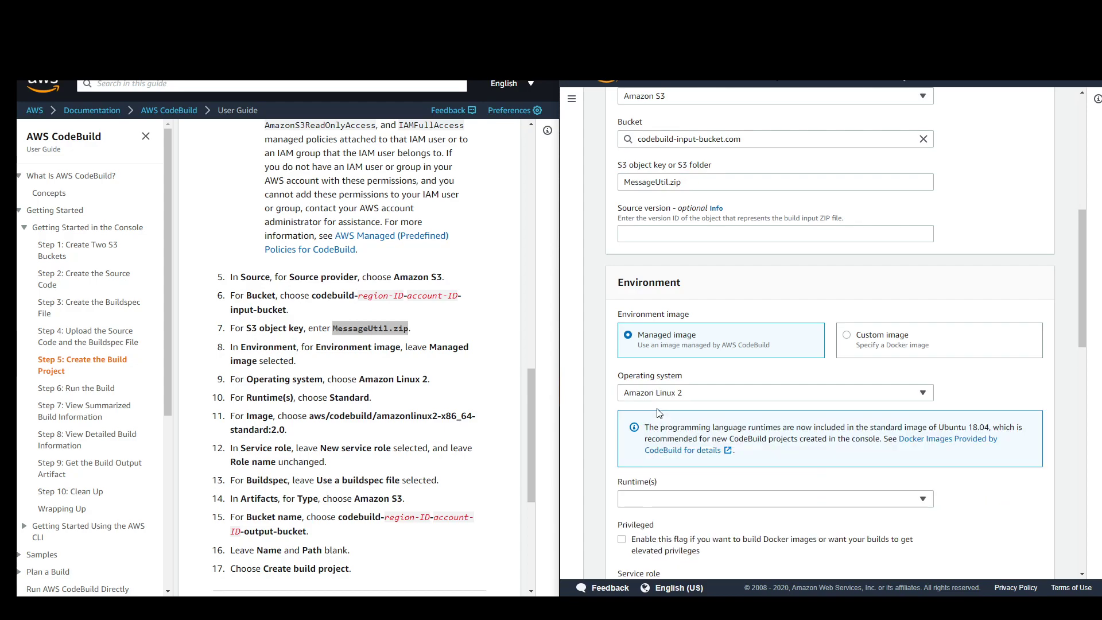
scroll(696, 494, "down", 1)
left_click(692, 443)
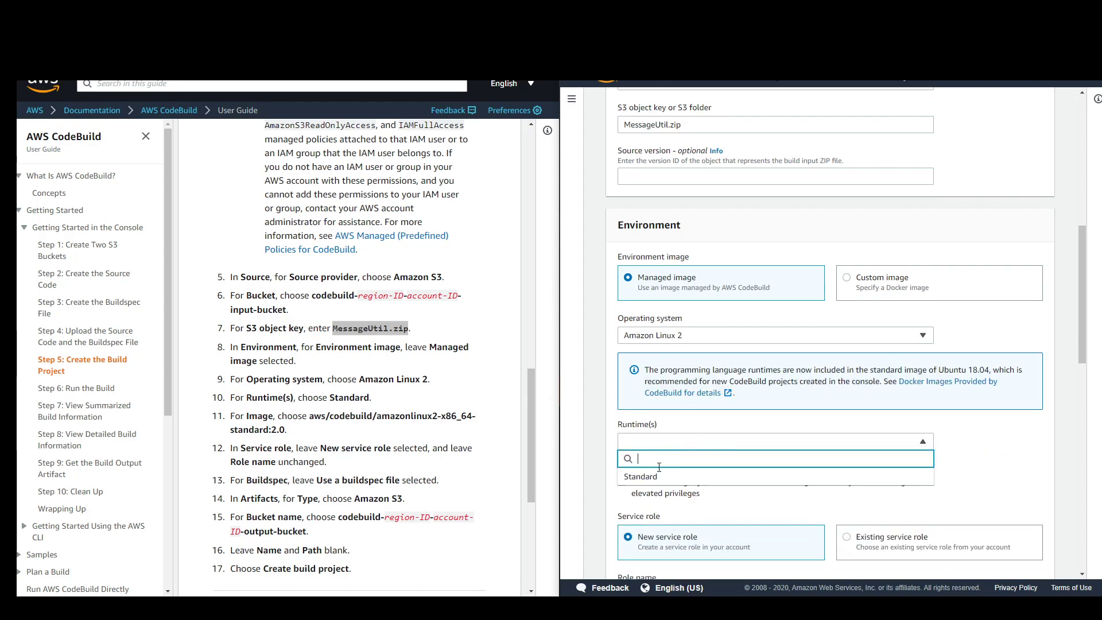
left_click(647, 477)
scroll(654, 459, "down", 1)
left_click(666, 424)
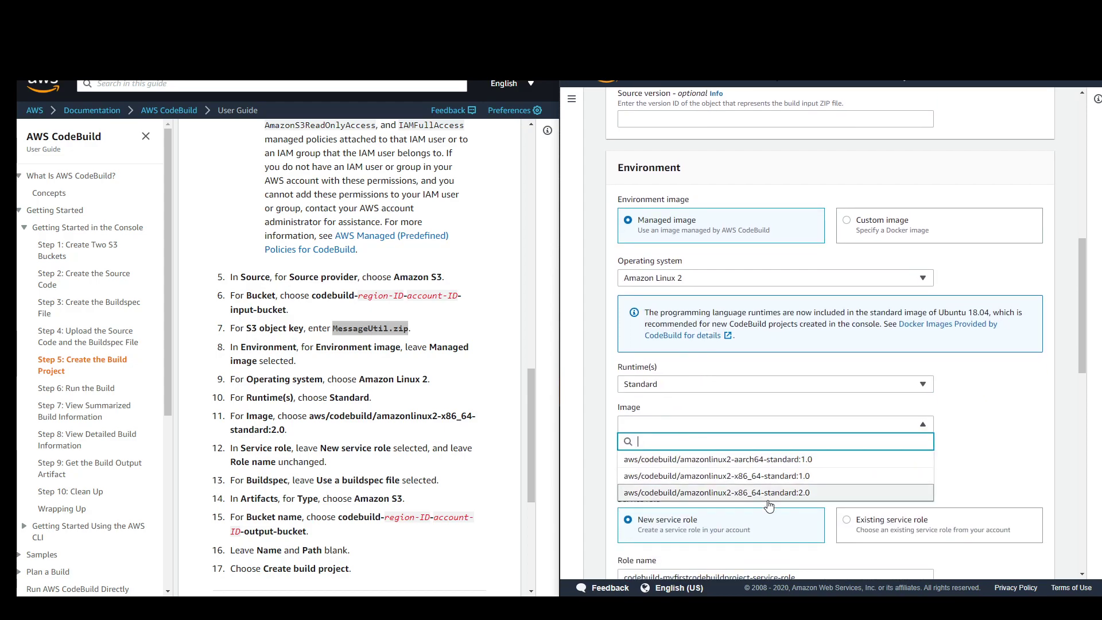
left_click(755, 494)
Set the artifacts type to Amazon S3 with bucket codebuild-output-bucket.com, and create the build project.
scroll(756, 487, "down", 4)
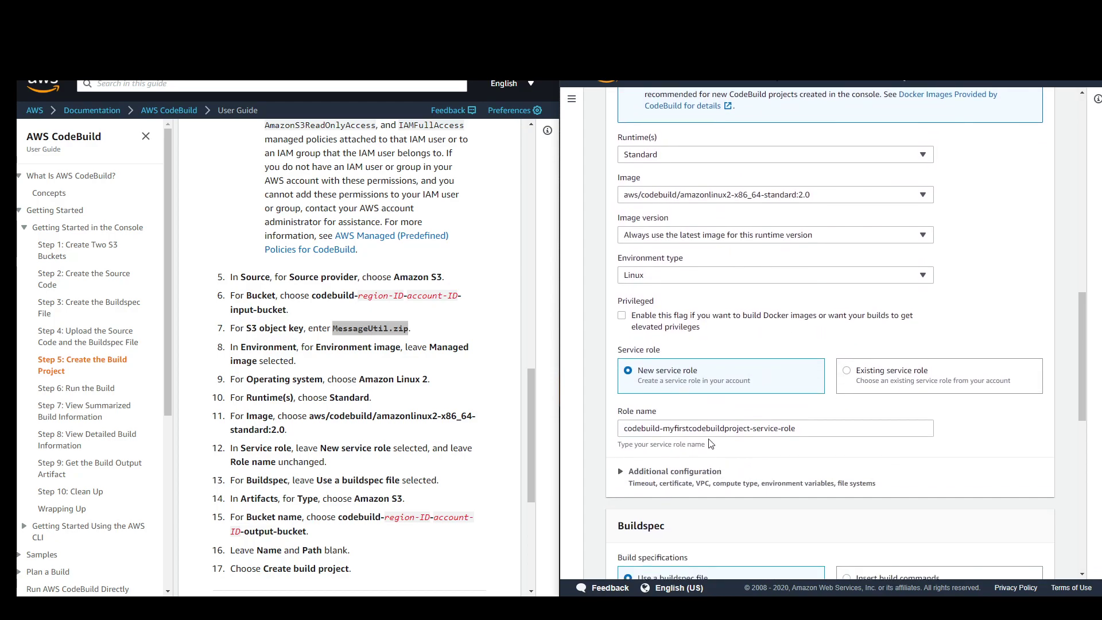
scroll(682, 402, "down", 1)
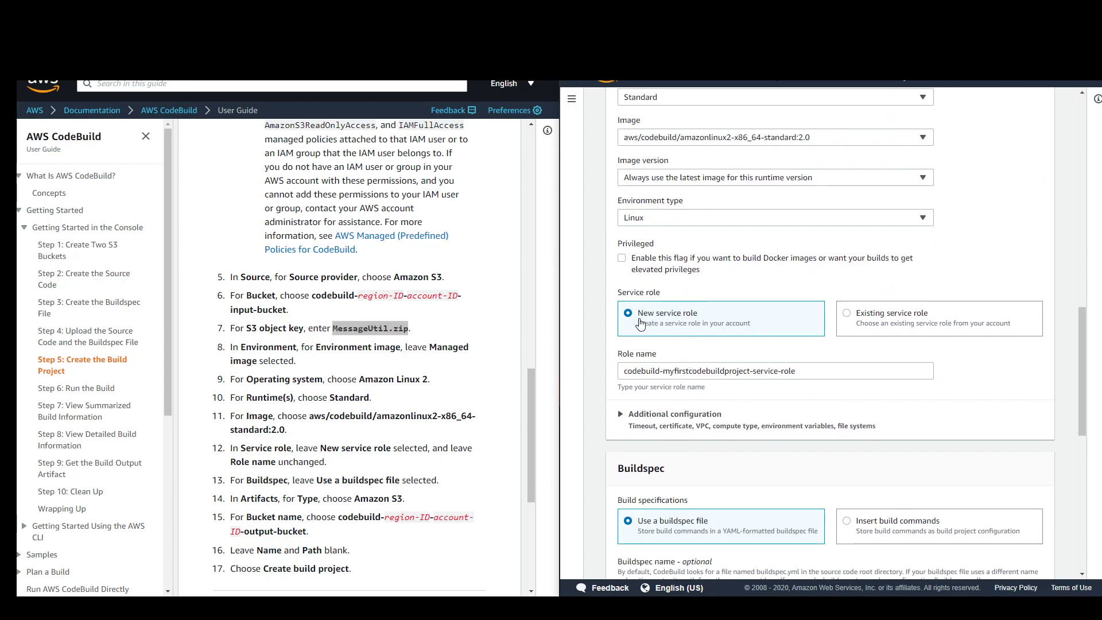
scroll(635, 408, "down", 3)
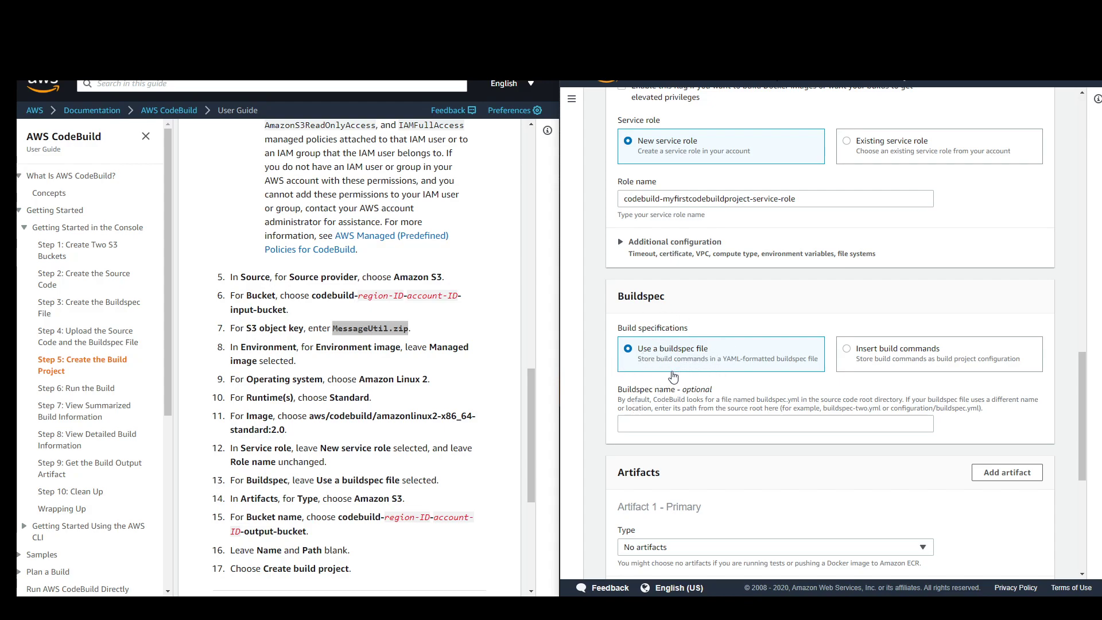
scroll(630, 463, "down", 2)
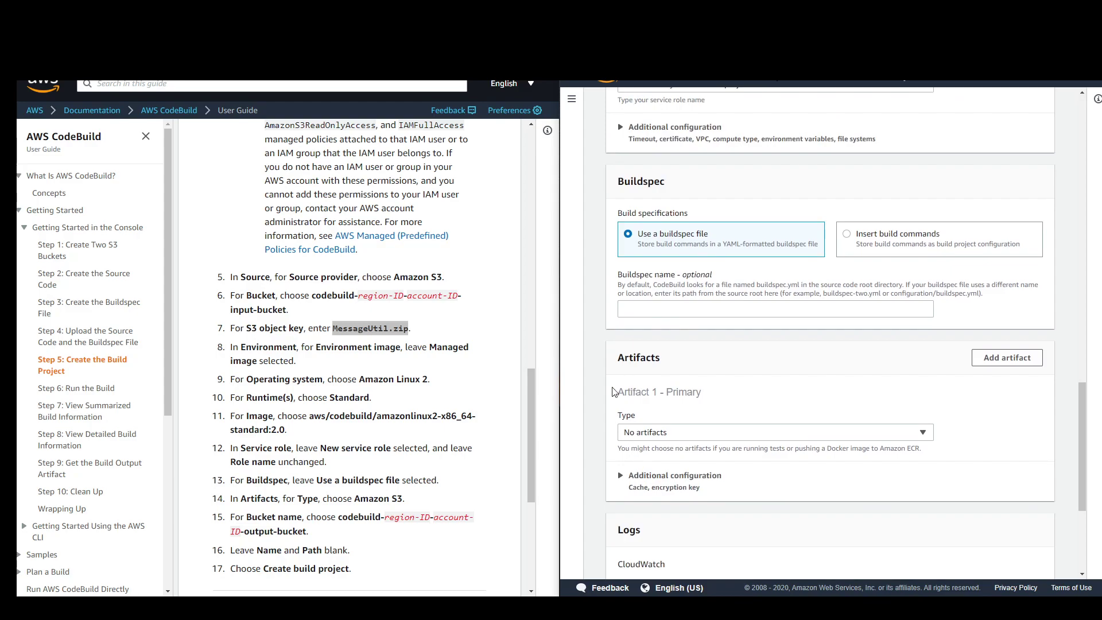
left_click(679, 436)
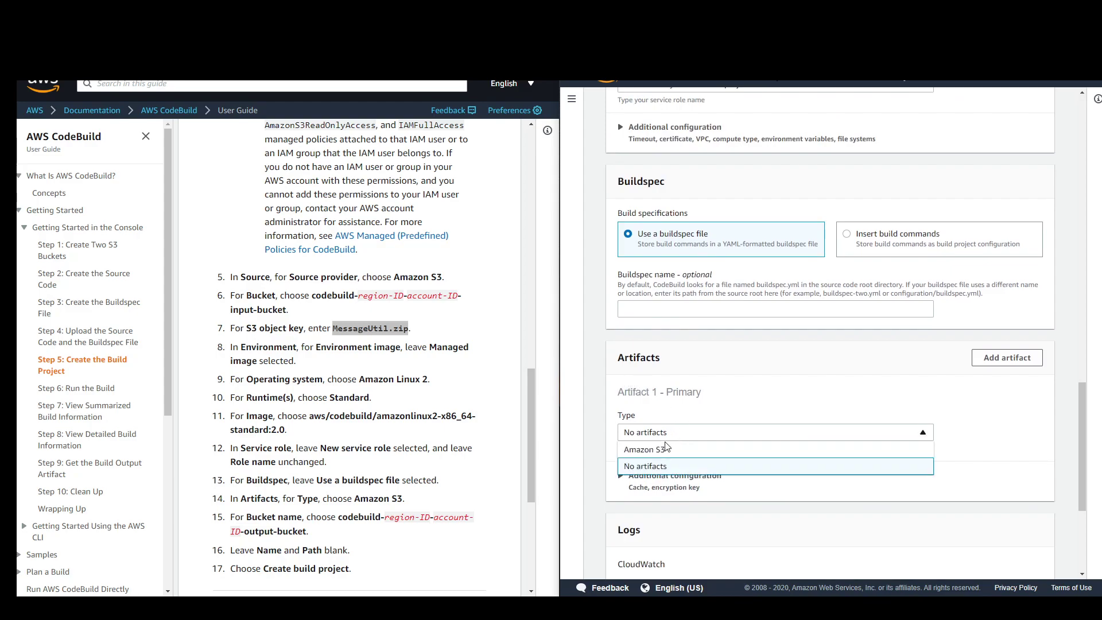
left_click(659, 447)
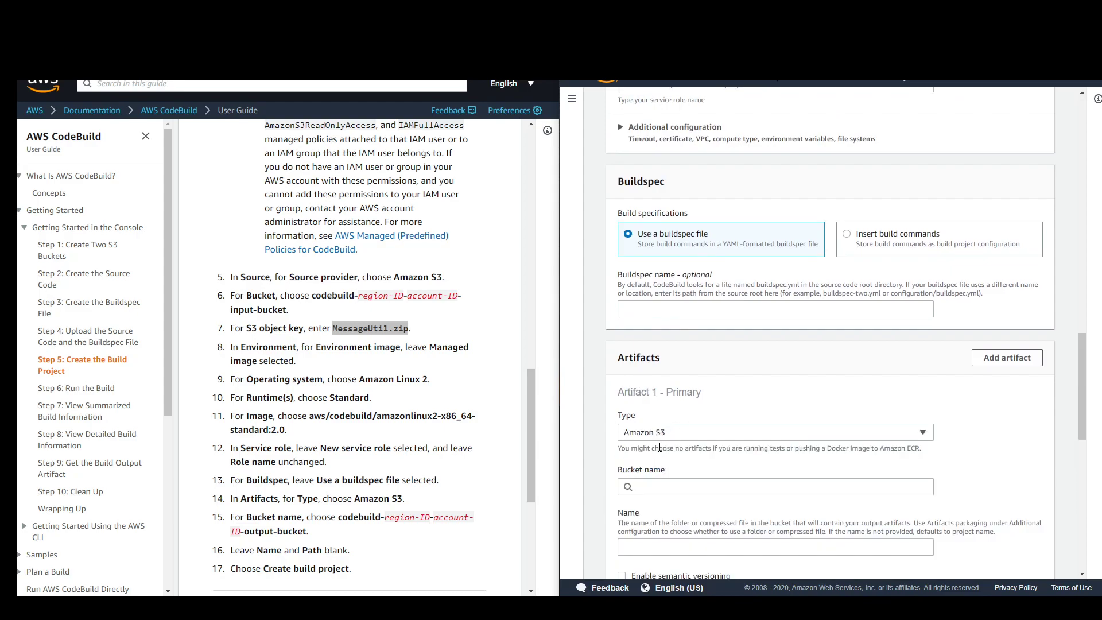
left_click(661, 486)
left_click(674, 425)
scroll(675, 425, "down", 1)
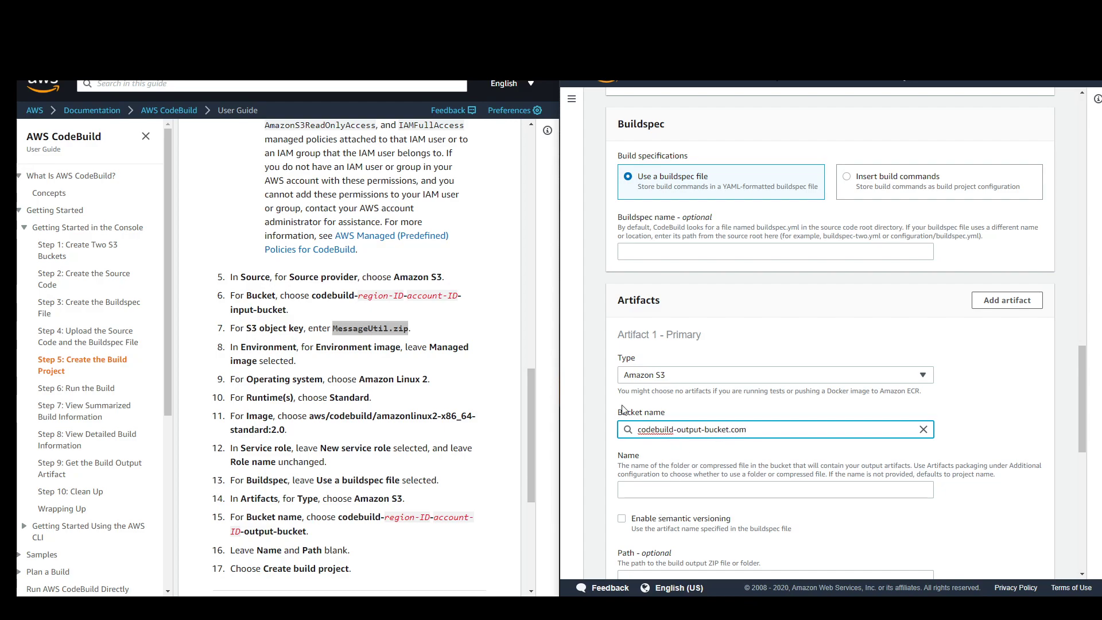
scroll(690, 432, "down", 9)
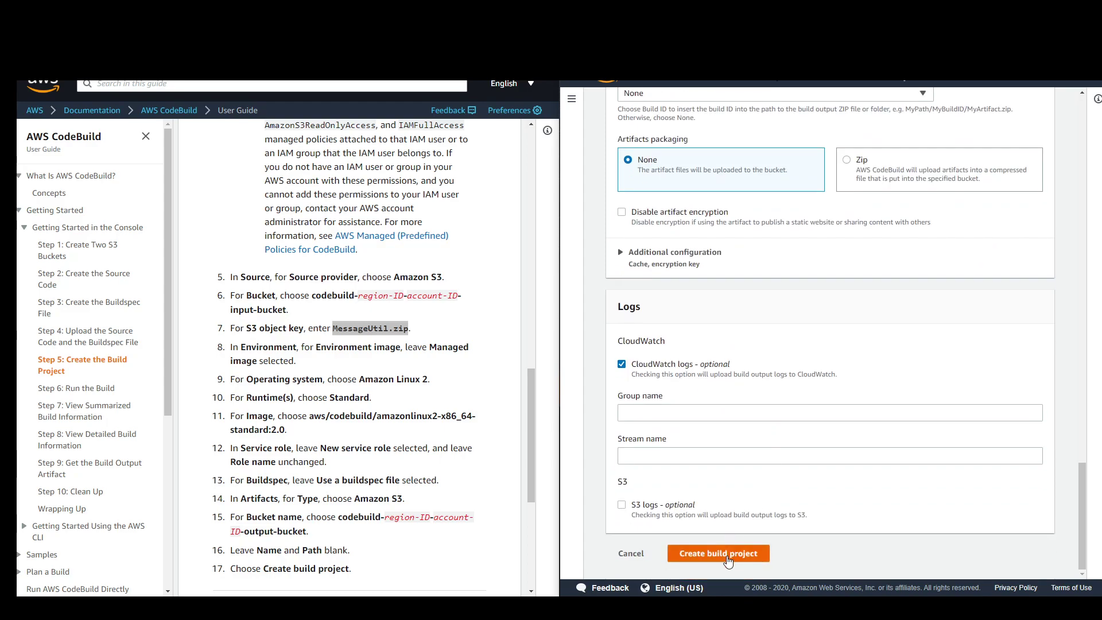
left_click(727, 554)
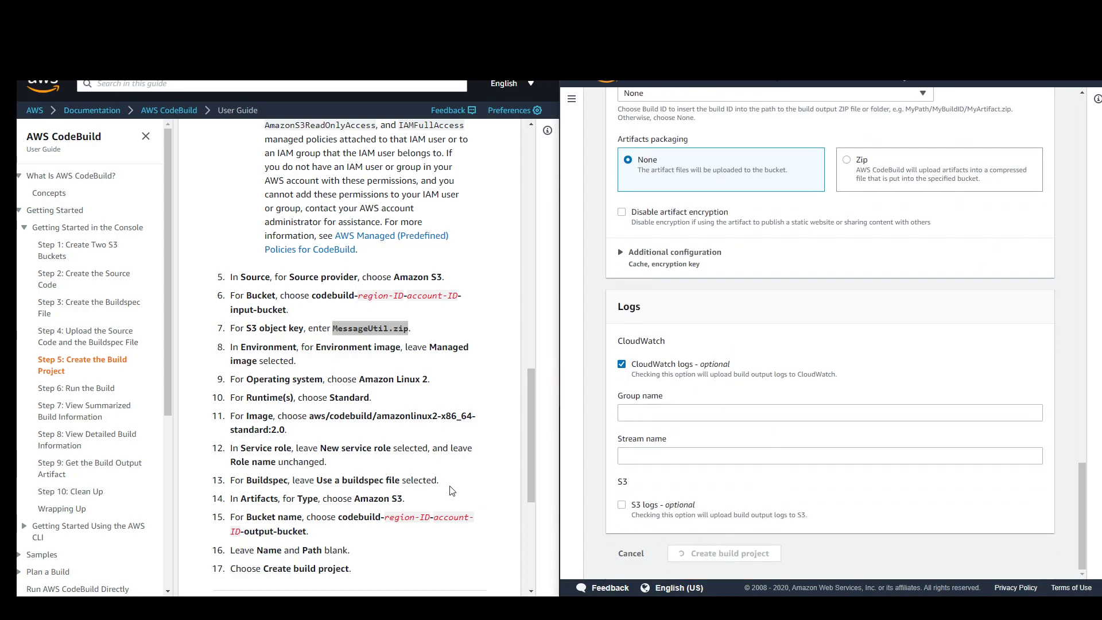
Open Step 6 of the guide and start a build of myfirstcodebuildproject with the default settings.
scroll(501, 486, "down", 1)
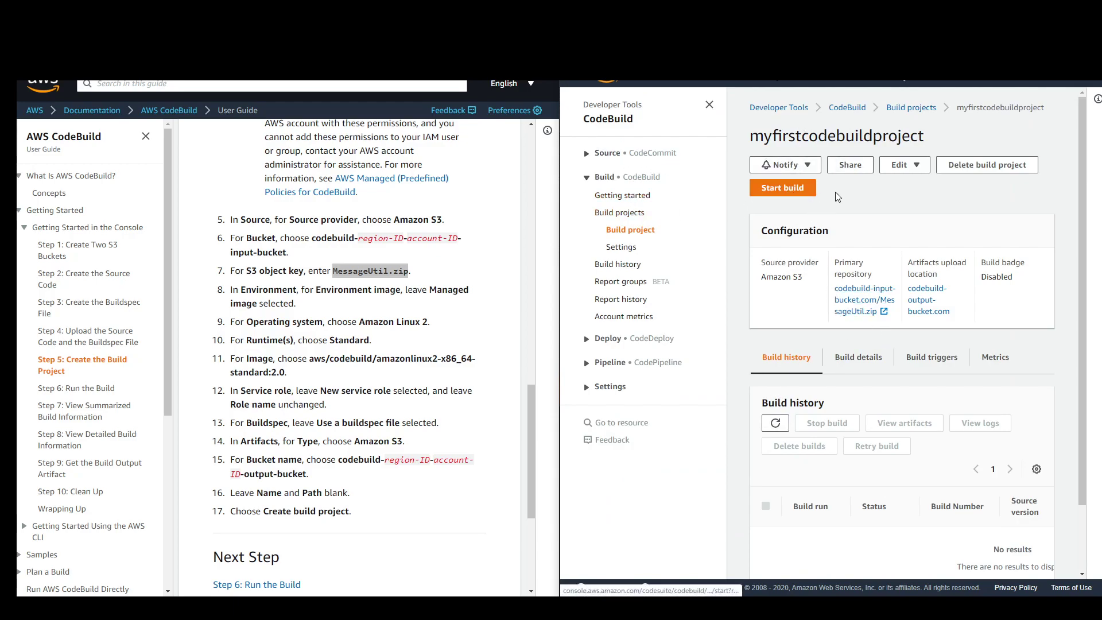
scroll(344, 488, "down", 1)
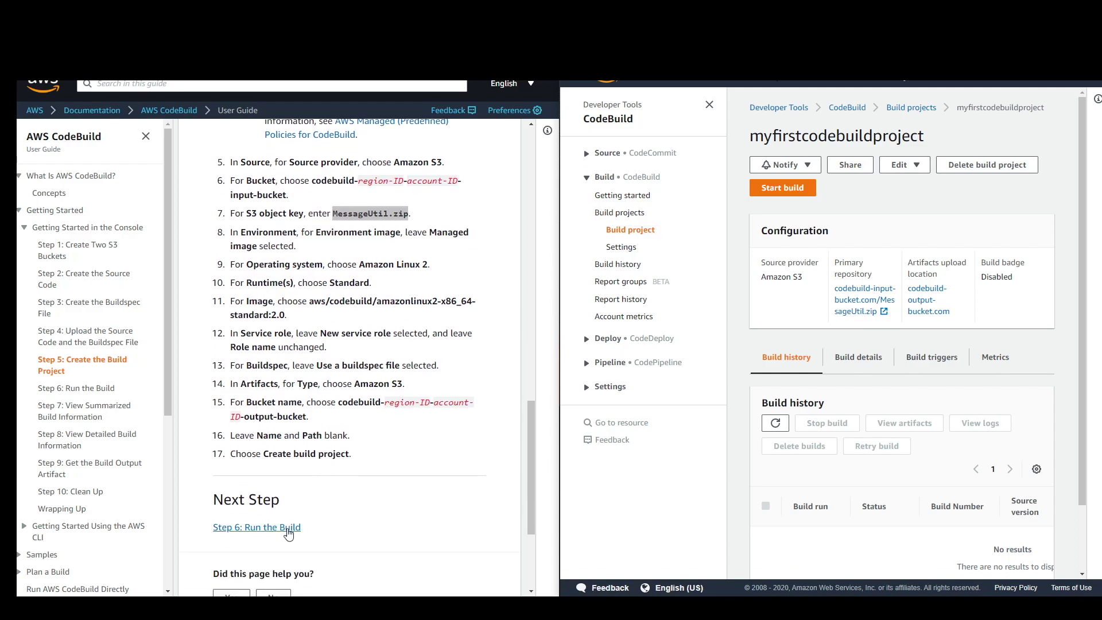
left_click(287, 531)
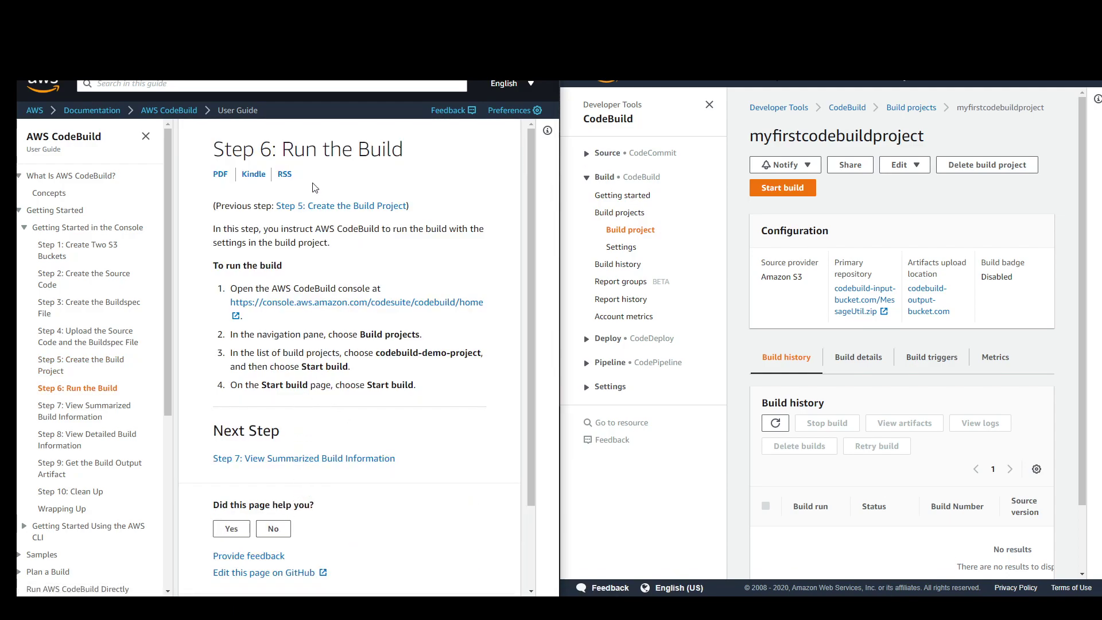
left_click(778, 190)
left_click(778, 189)
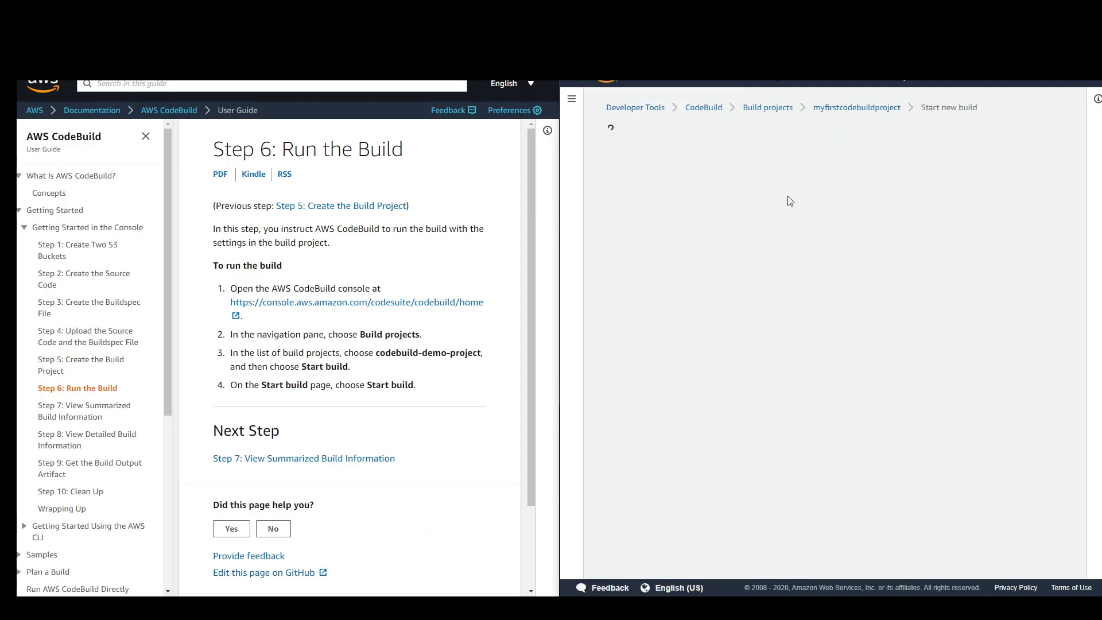
scroll(690, 409, "down", 3)
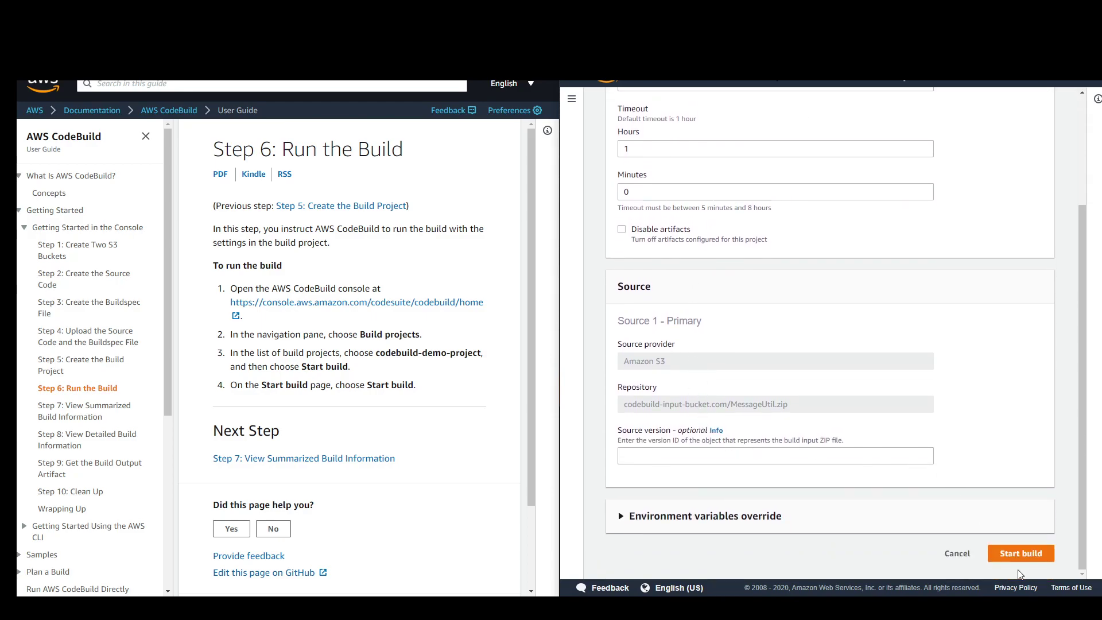
left_click(1018, 552)
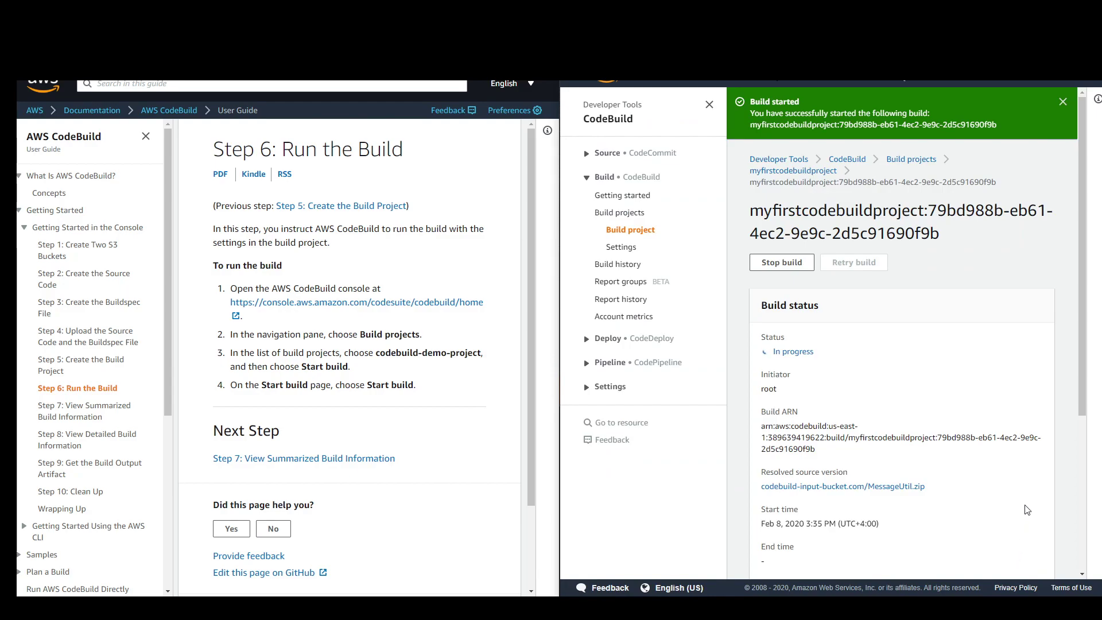
Review the build phases in Step 7 of the guide and check the running build's status.
left_click_drag(820, 356, 765, 356)
left_click(827, 384)
scroll(417, 483, "down", 1)
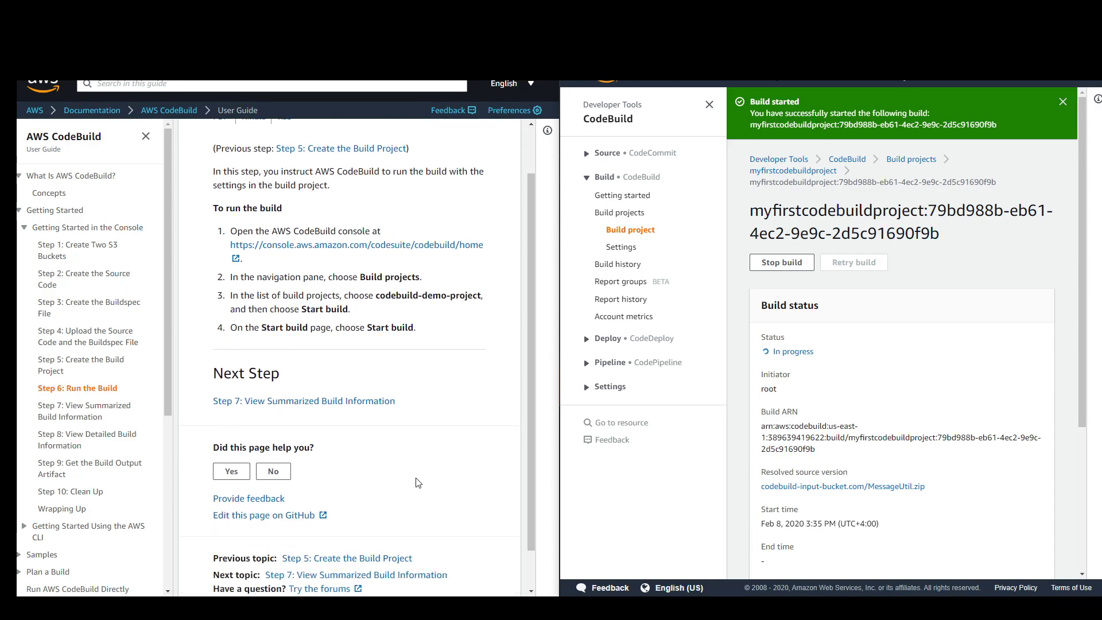
left_click(350, 404)
scroll(363, 469, "down", 4)
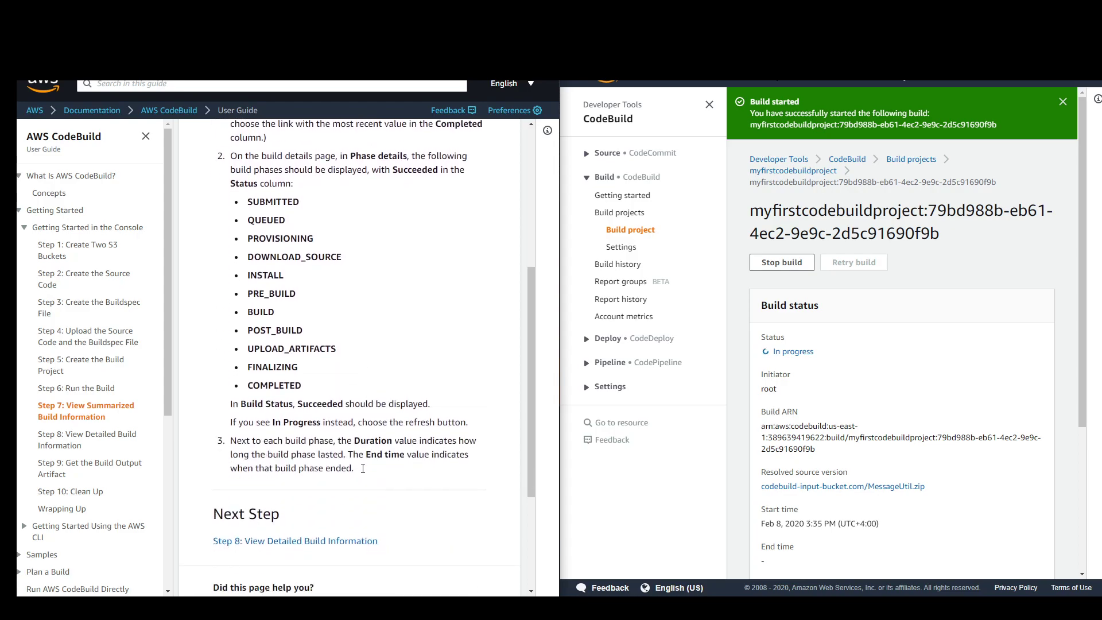
scroll(356, 467, "up", 2)
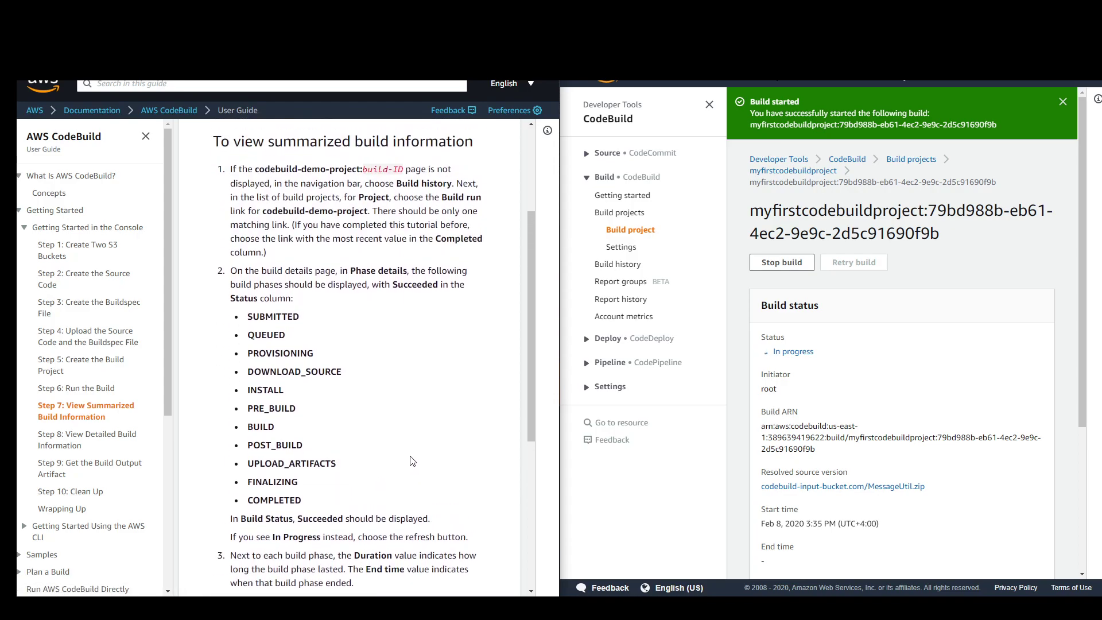
scroll(356, 475, "down", 1)
scroll(401, 447, "up", 1)
left_click_drag(768, 353, 808, 362)
scroll(803, 419, "down", 1)
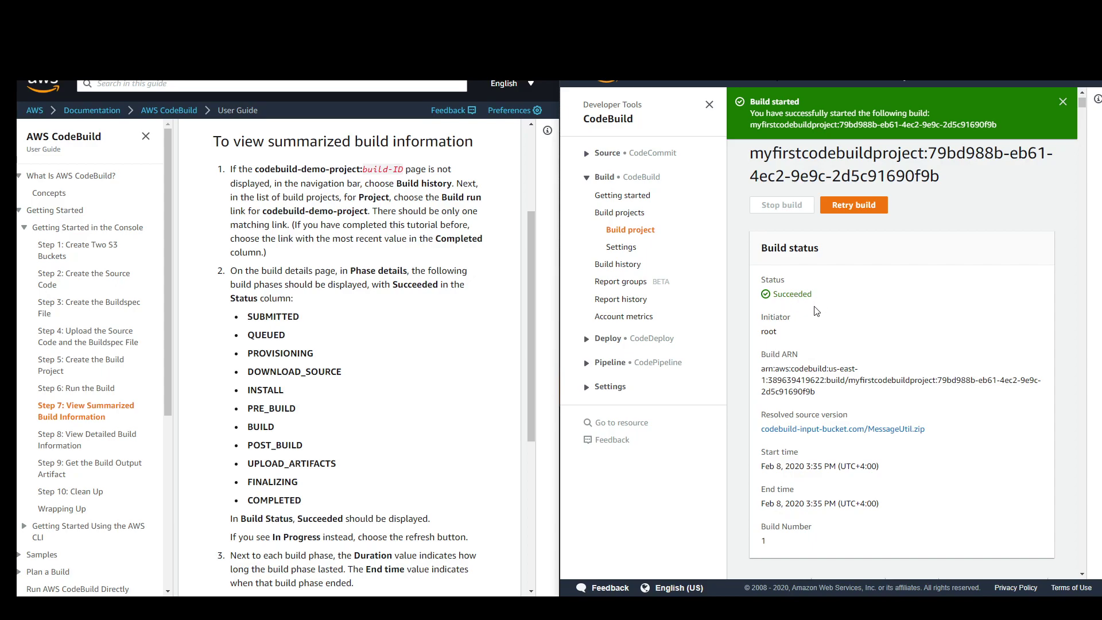
Review Step 8 of the guide on detailed build information, open Step 9, and check the build status.
scroll(433, 478, "down", 5)
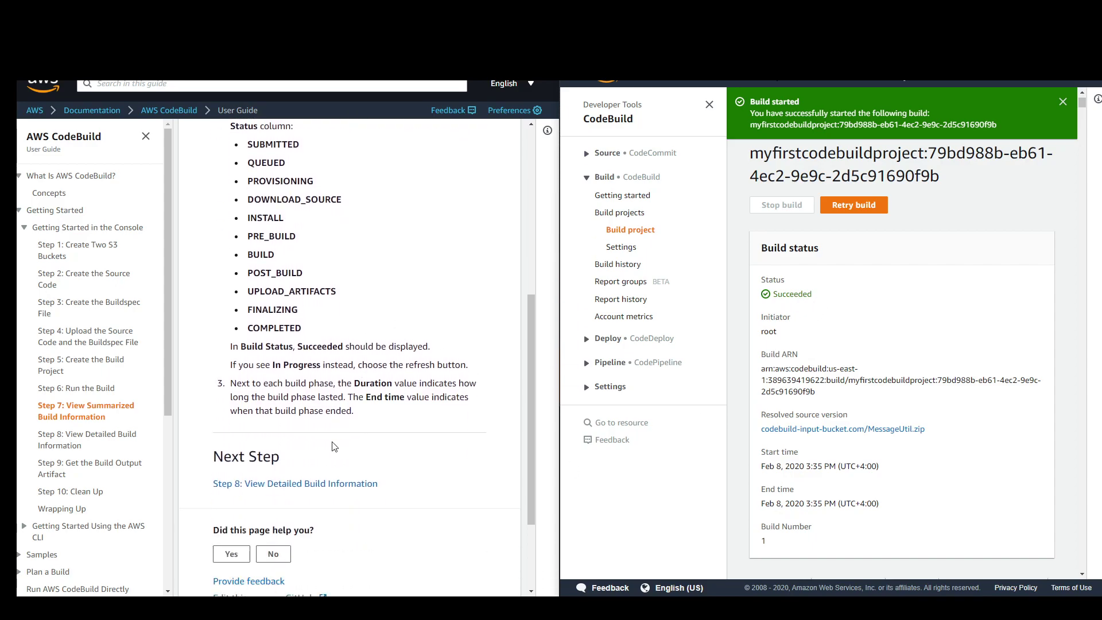
left_click(311, 370)
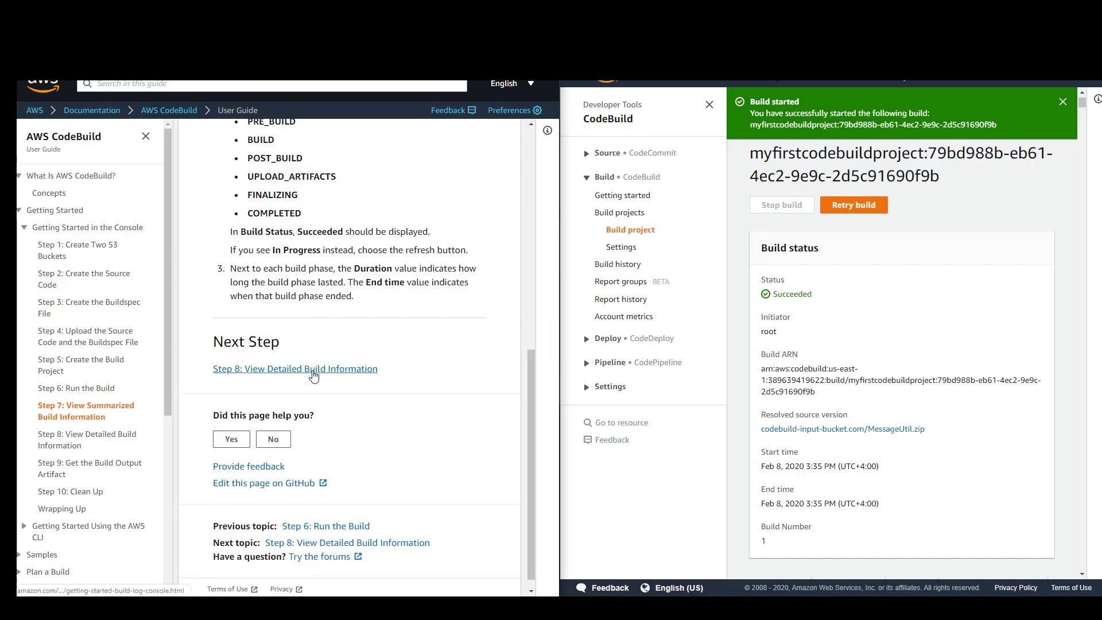
scroll(294, 414, "down", 2)
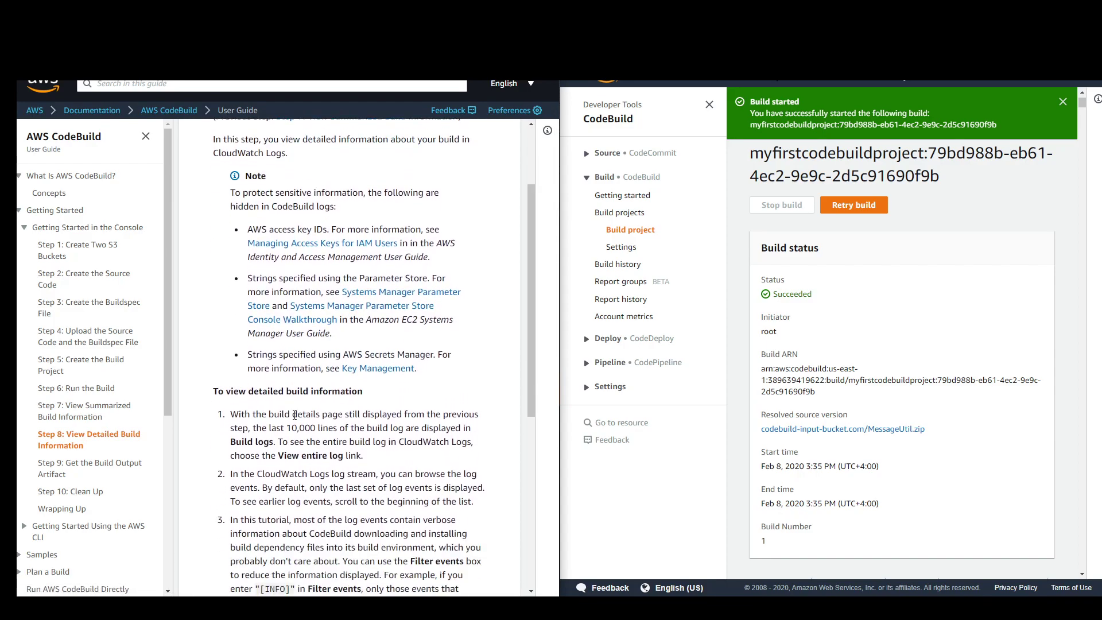
scroll(310, 396, "down", 3)
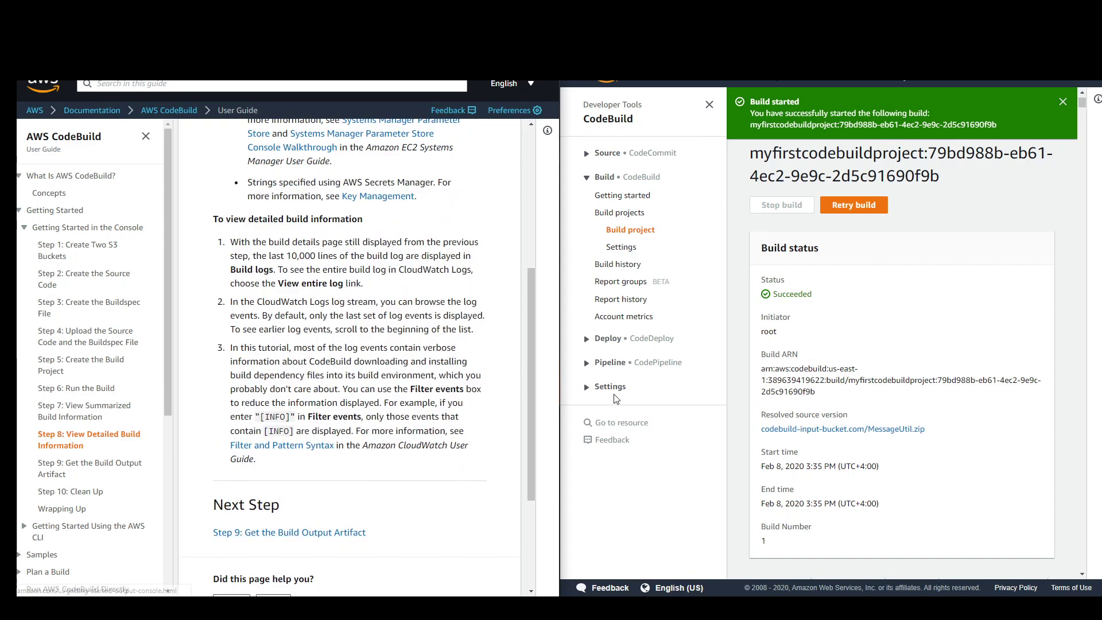
left_click(297, 535)
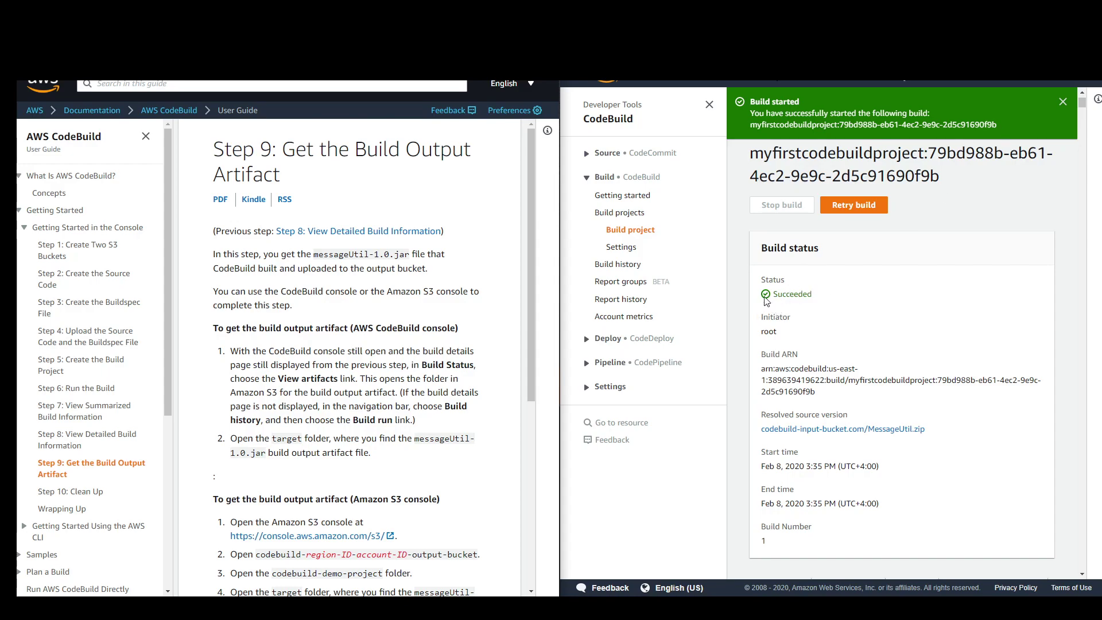
left_click_drag(765, 300, 793, 297)
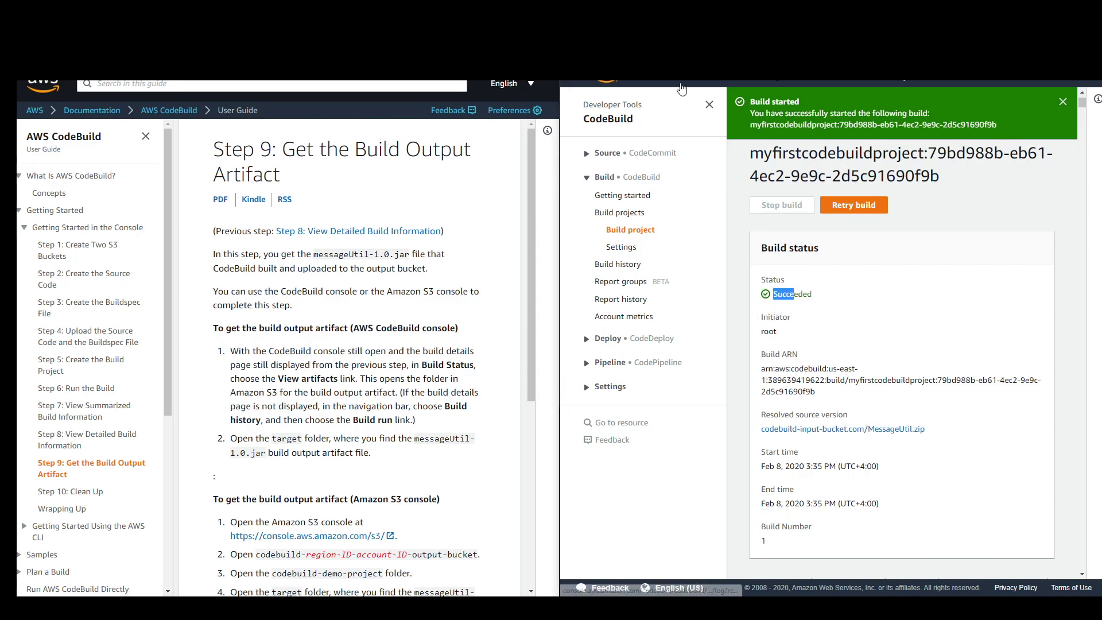
Switch to the S3 service and open the target folder inside myfirstcodebuildproject in the codebuild-output-bucket.com bucket.
left_click(691, 87)
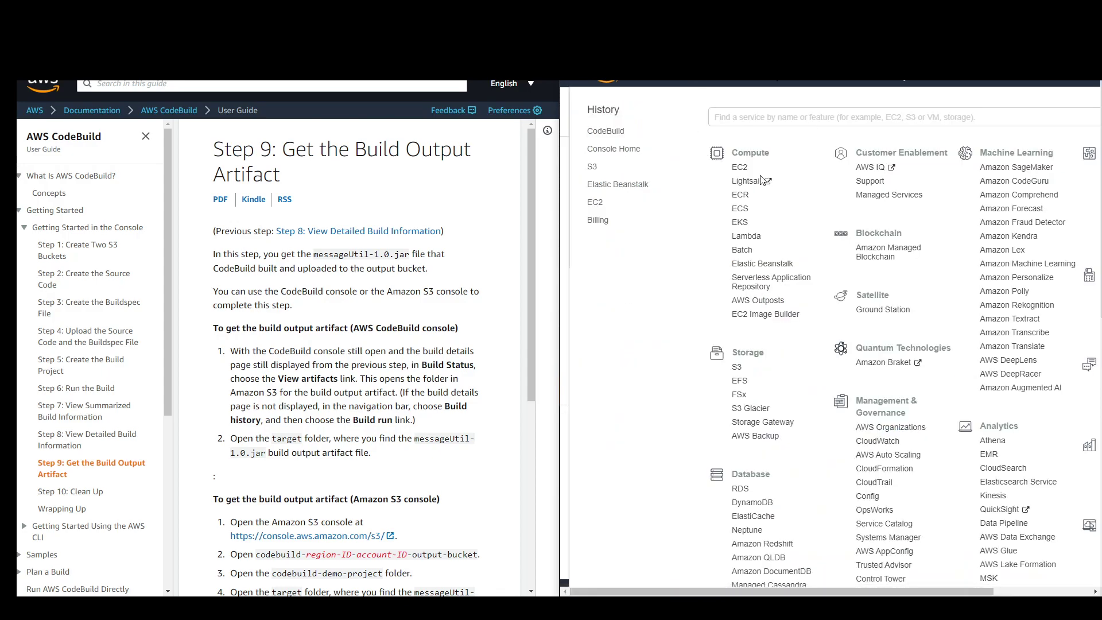
key("Escape")
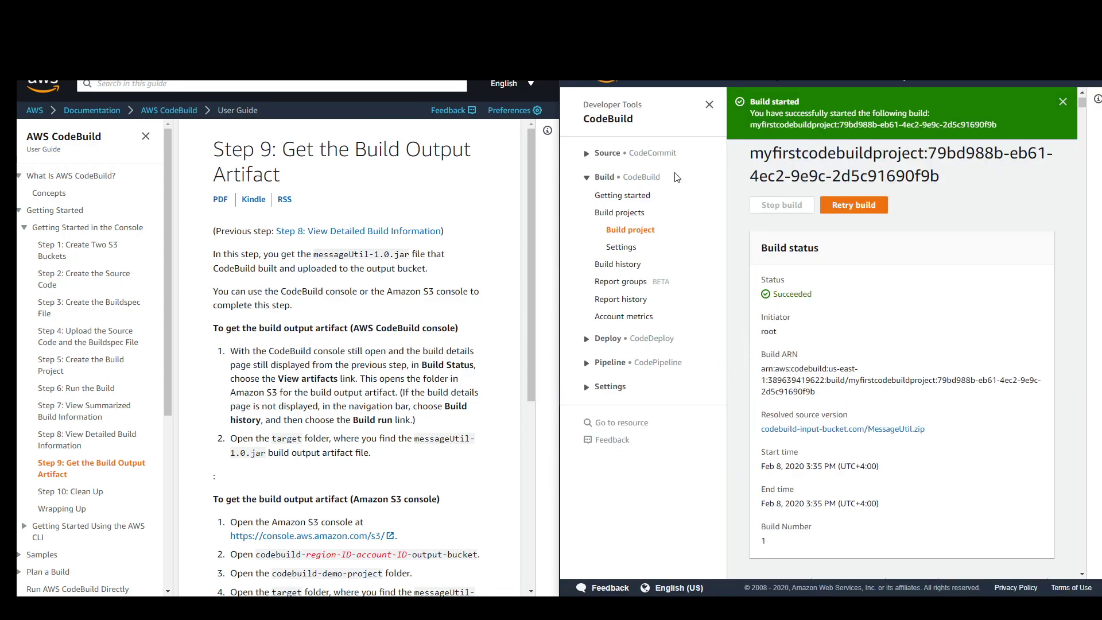
left_click(680, 84)
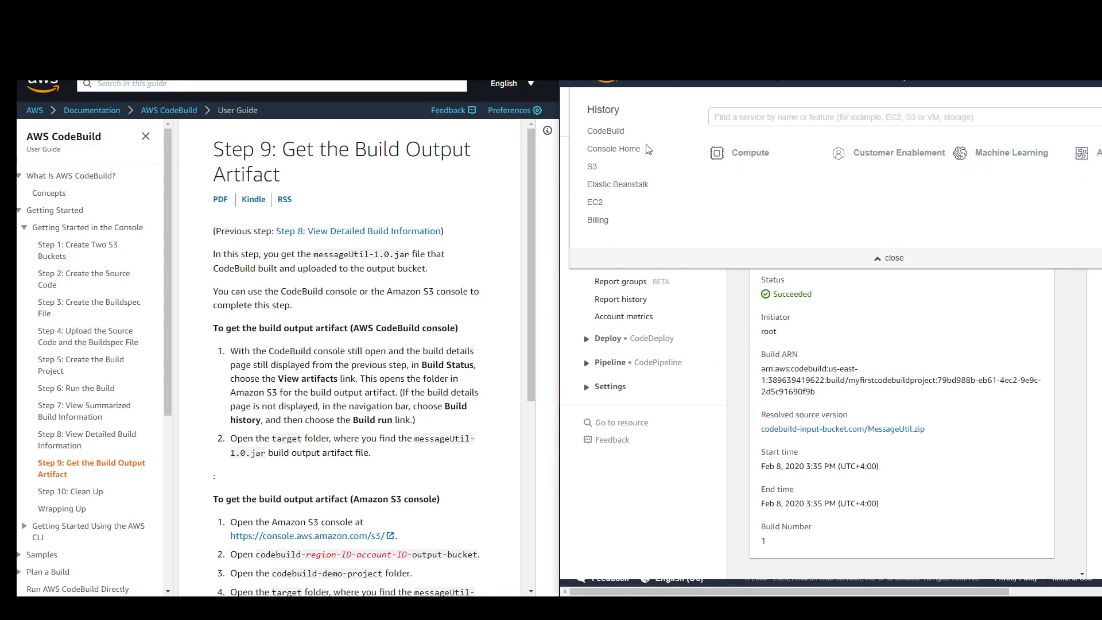
left_click(590, 168)
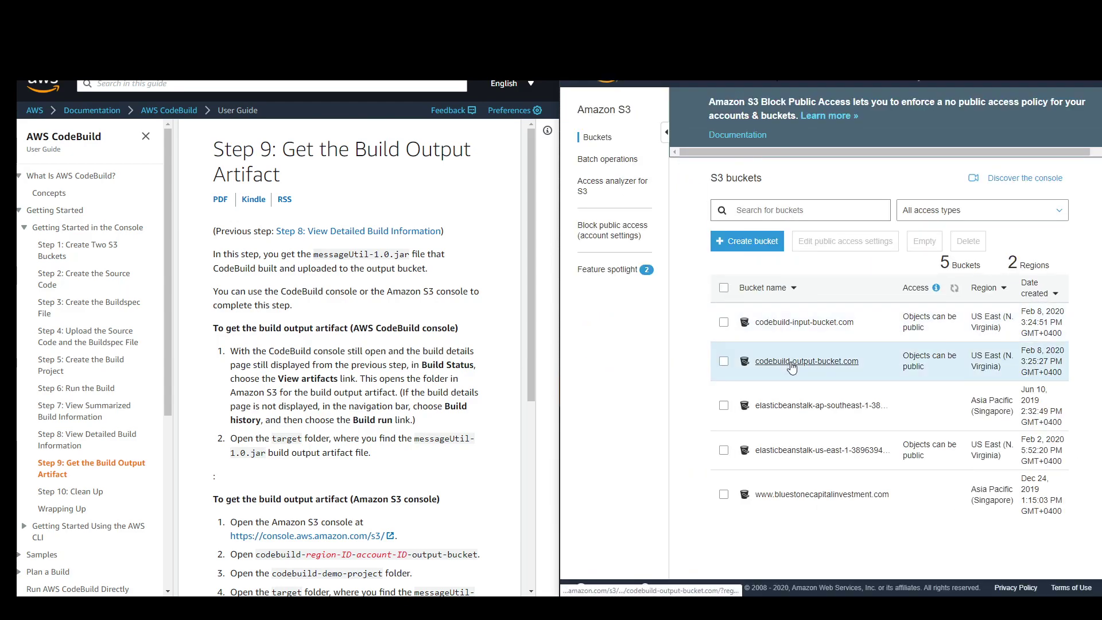
left_click(792, 368)
scroll(373, 355, "down", 3)
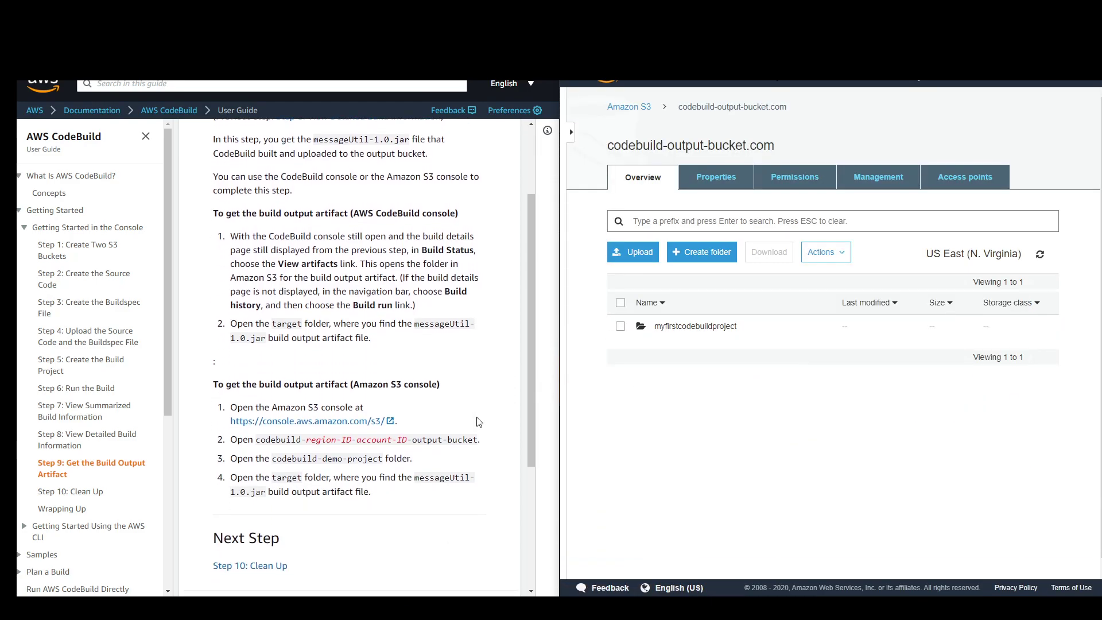
left_click(676, 328)
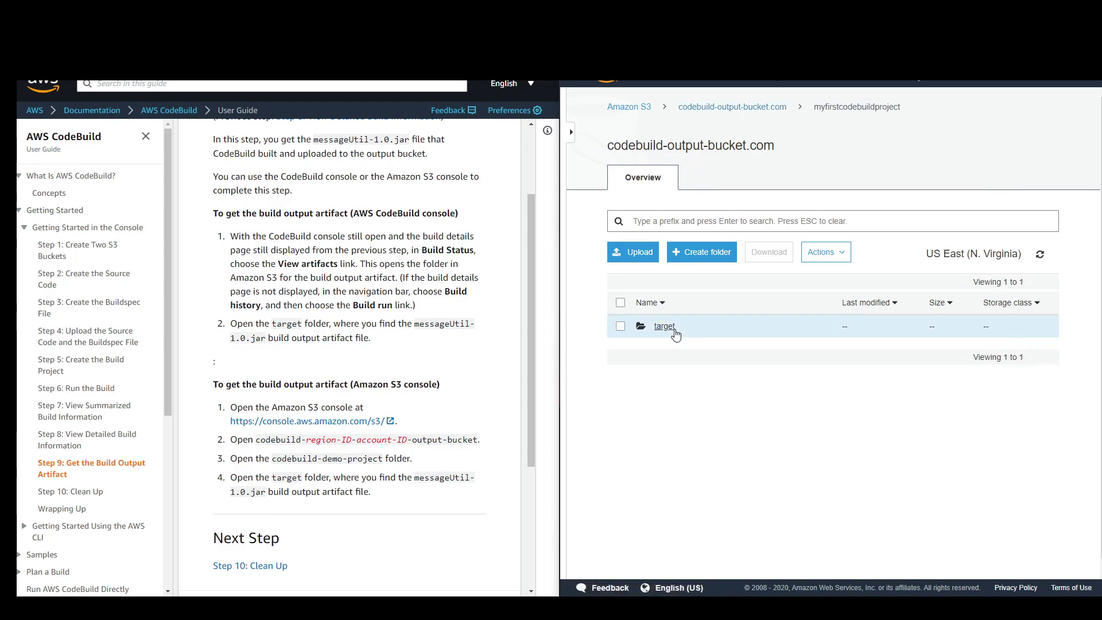
left_click(666, 328)
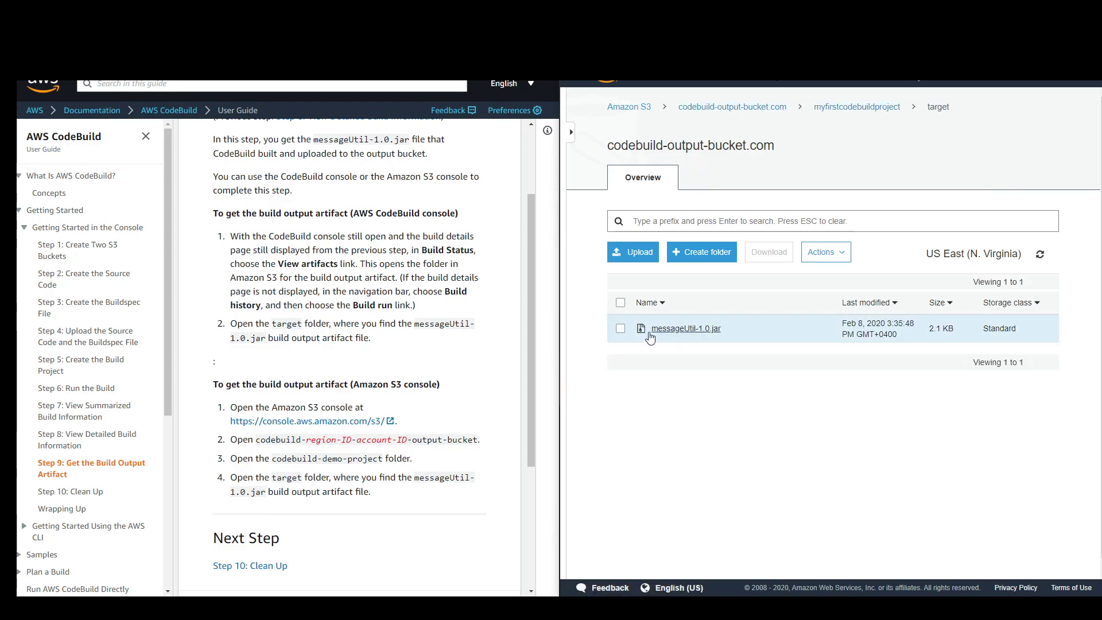
View the details of messageUtil-1.0.jar in the target folder, then close them.
left_click(671, 339)
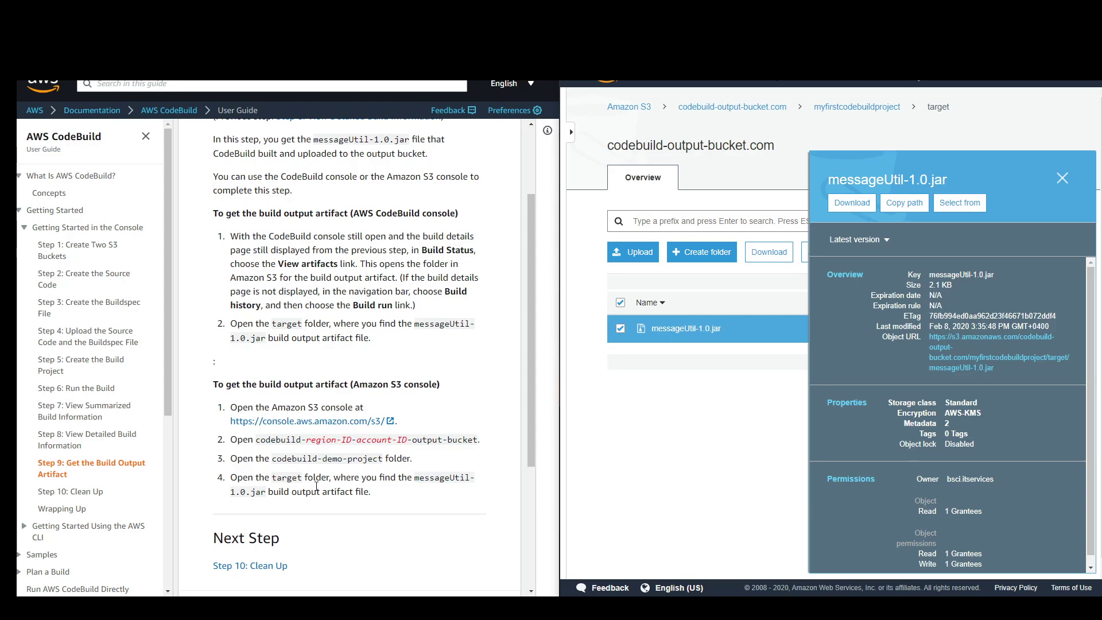
scroll(399, 490, "down", 1)
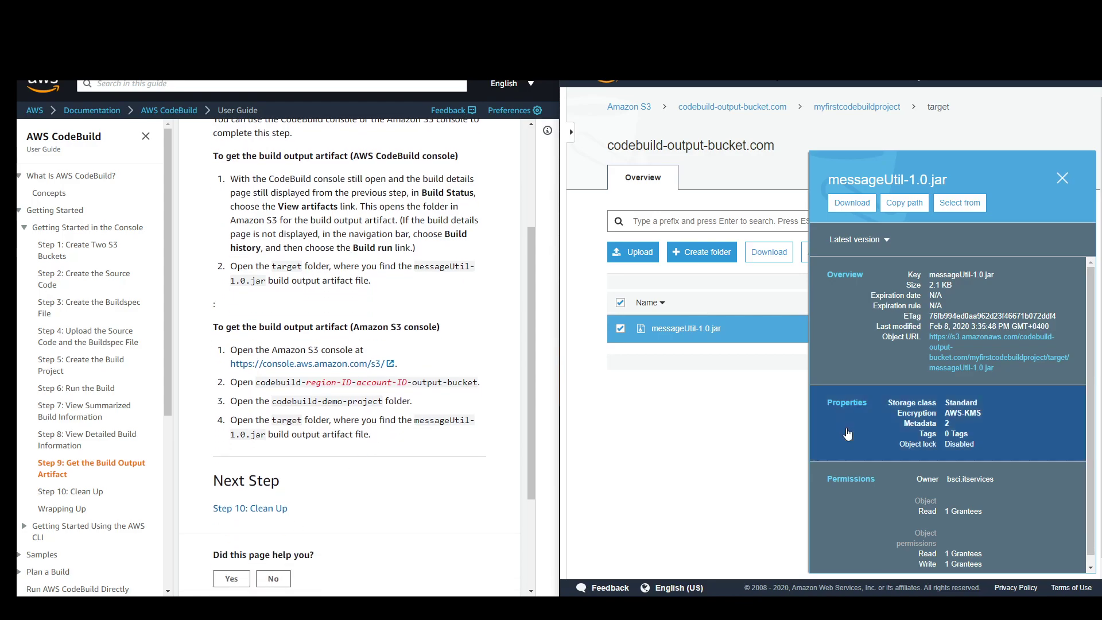
left_click(1062, 179)
Read Step 10: Clean Up of the guide and return to the list of S3 buckets.
left_click(269, 509)
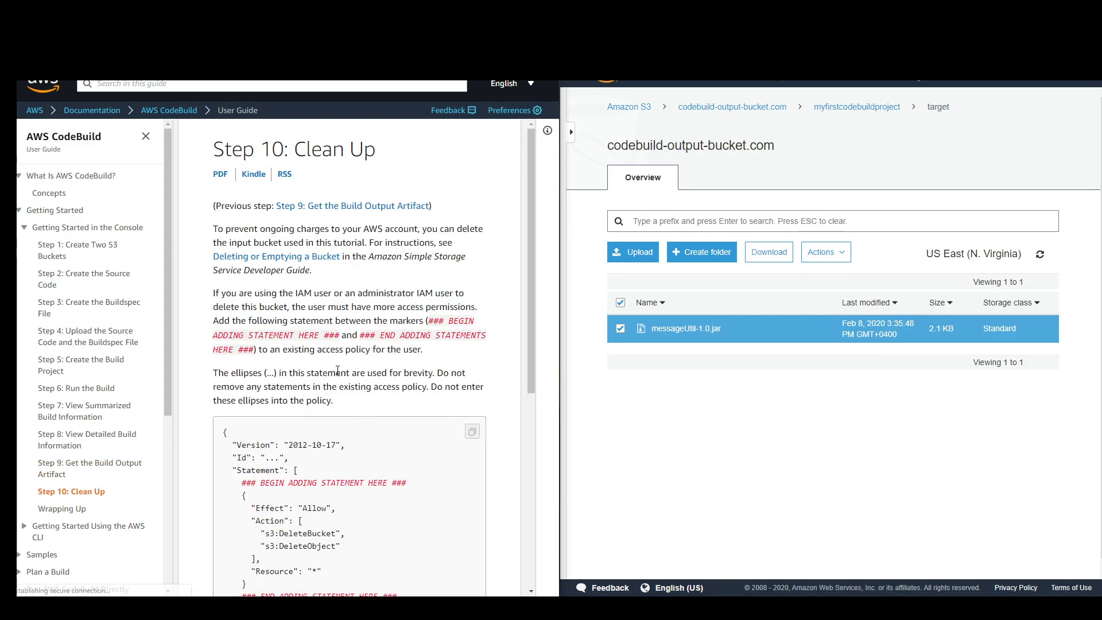
scroll(352, 391, "down", 2)
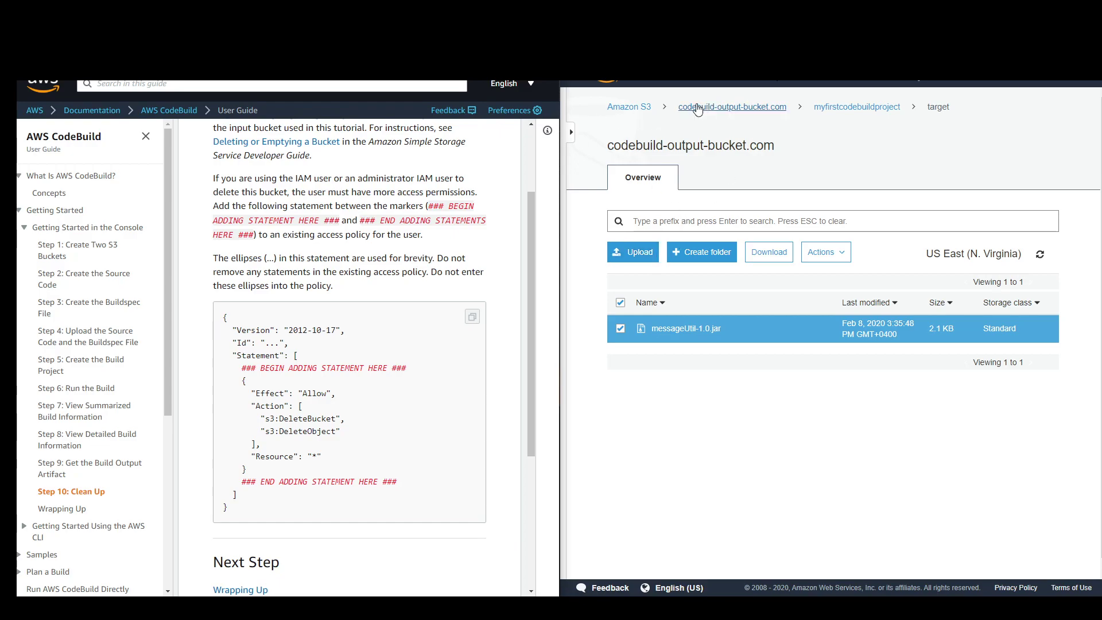
left_click(631, 109)
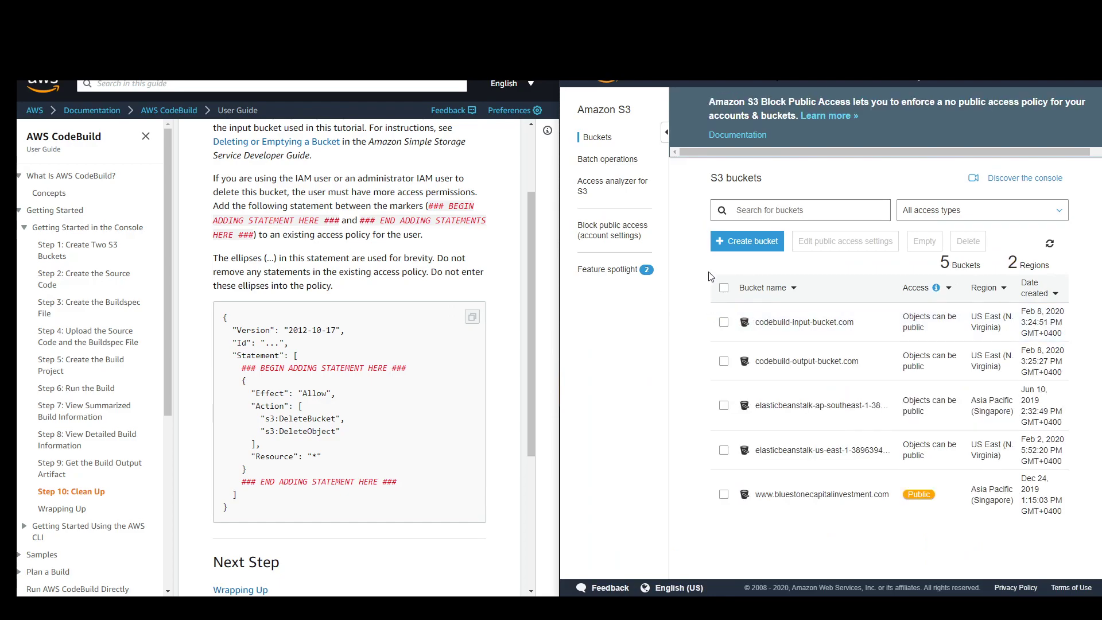
Switch to the CodeBuild service and delete the build project myfirstcodebuildproject, confirming with "delete".
left_click(672, 84)
left_click(579, 168)
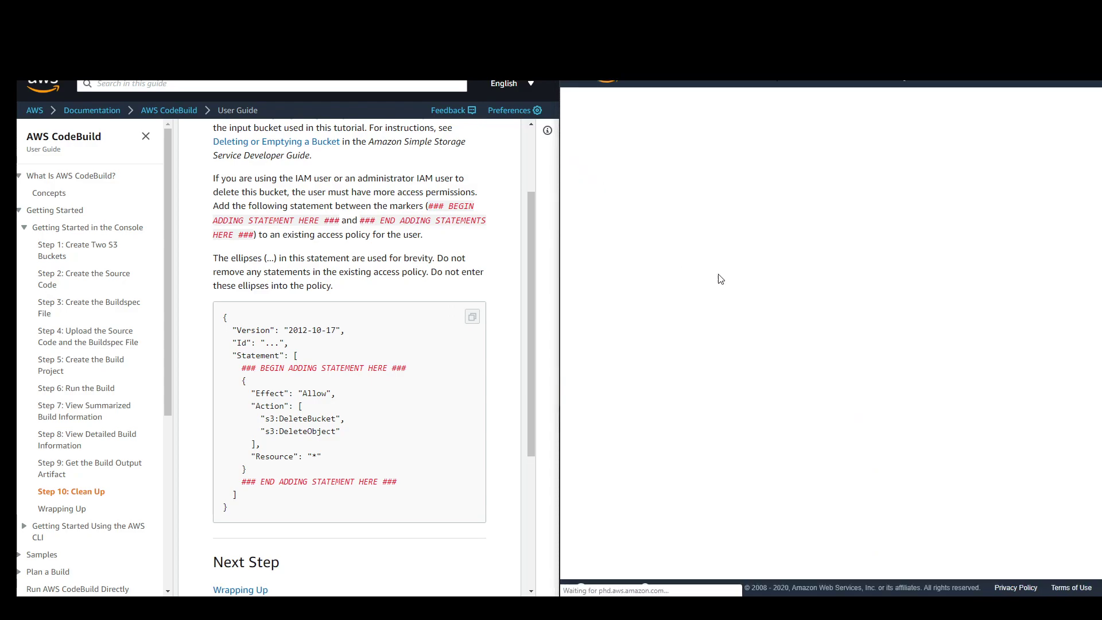
left_click(766, 318)
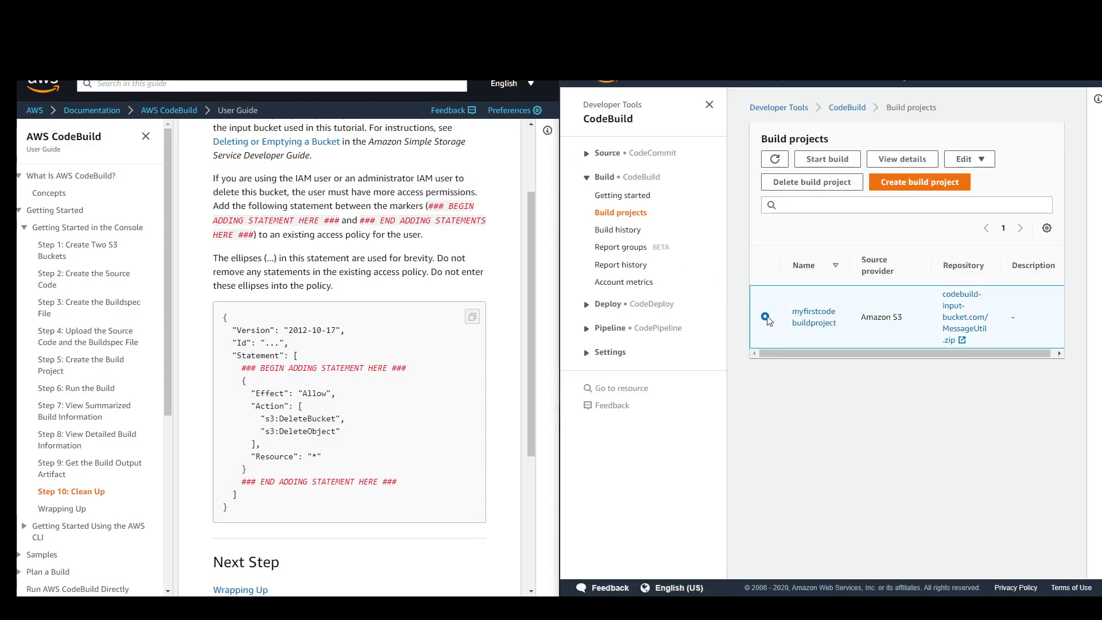
left_click(803, 184)
left_click(738, 372)
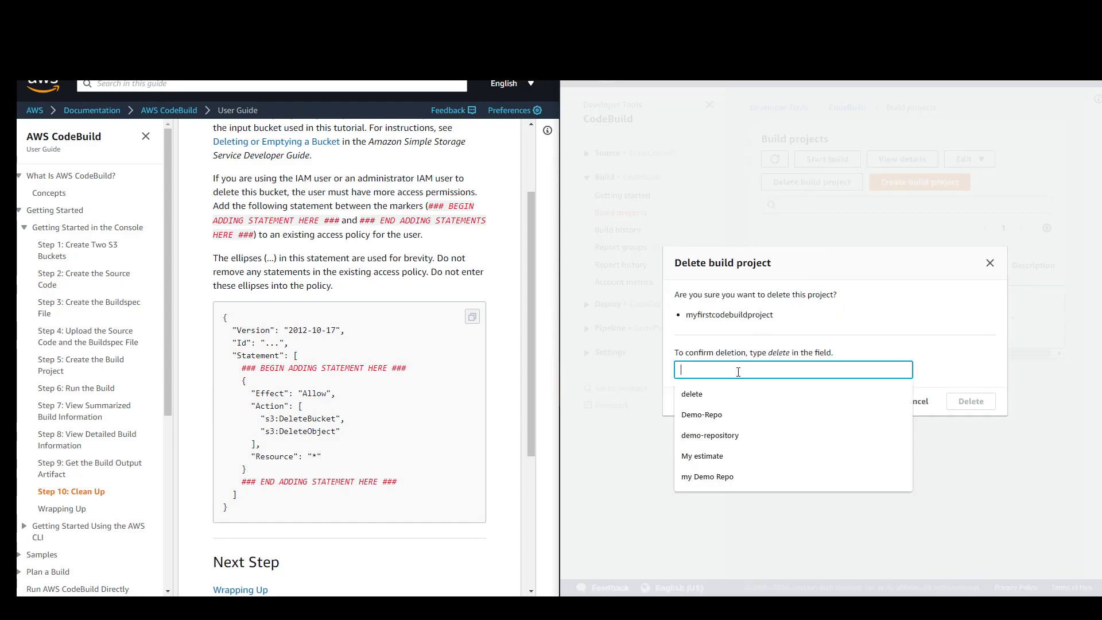
type("delete")
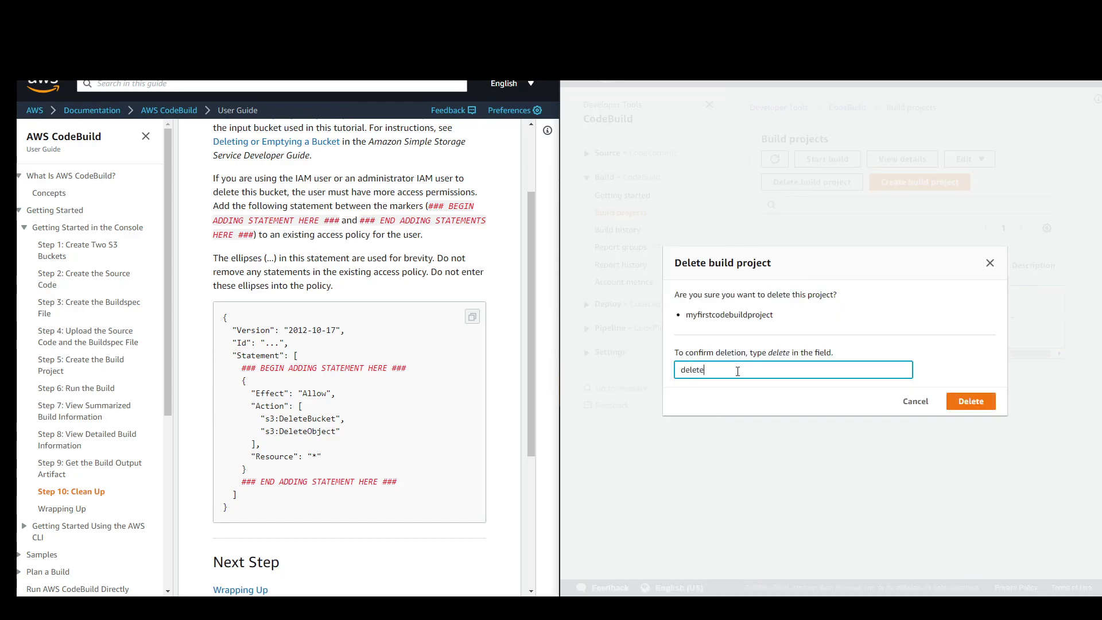
left_click(976, 400)
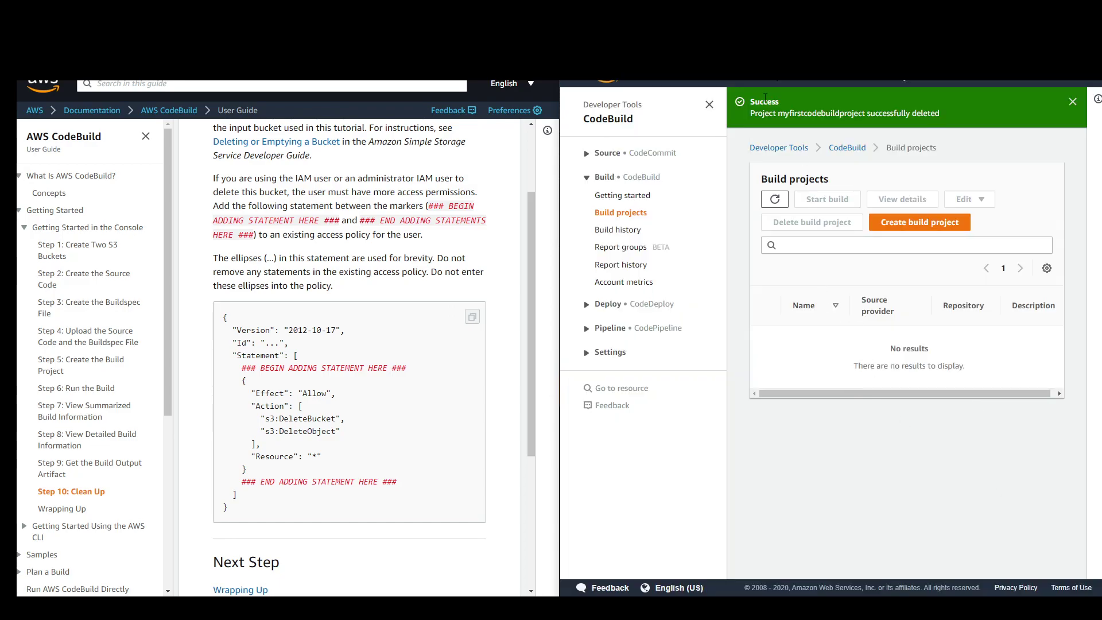
Switch to the S3 service and delete the bucket codebuild-input-bucket.com, confirming with its name.
left_click(658, 86)
left_click(576, 149)
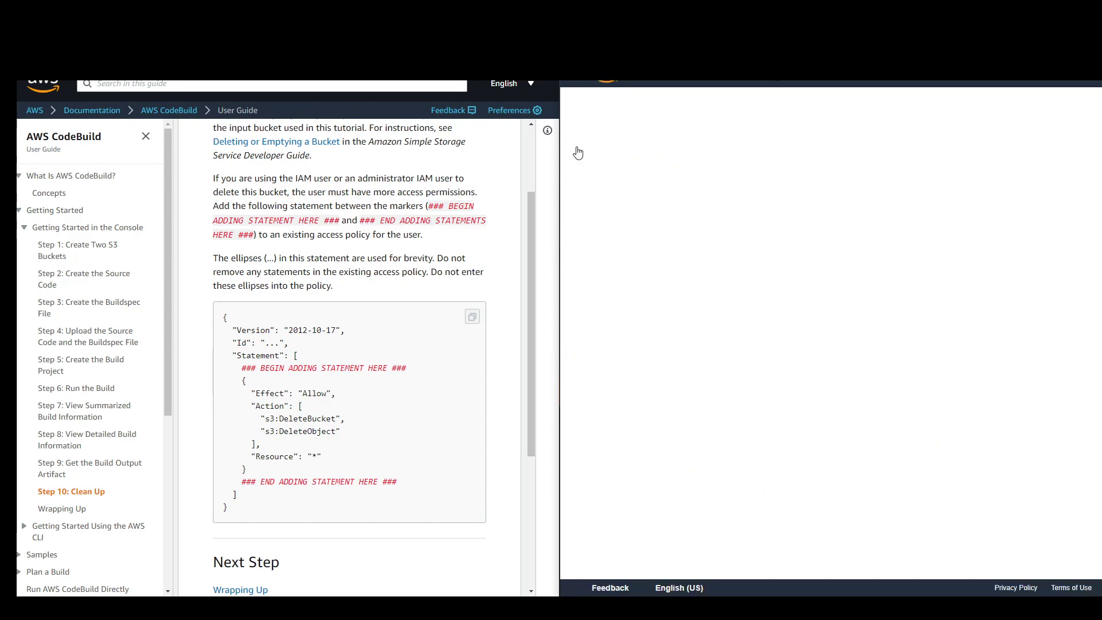
left_click(750, 337)
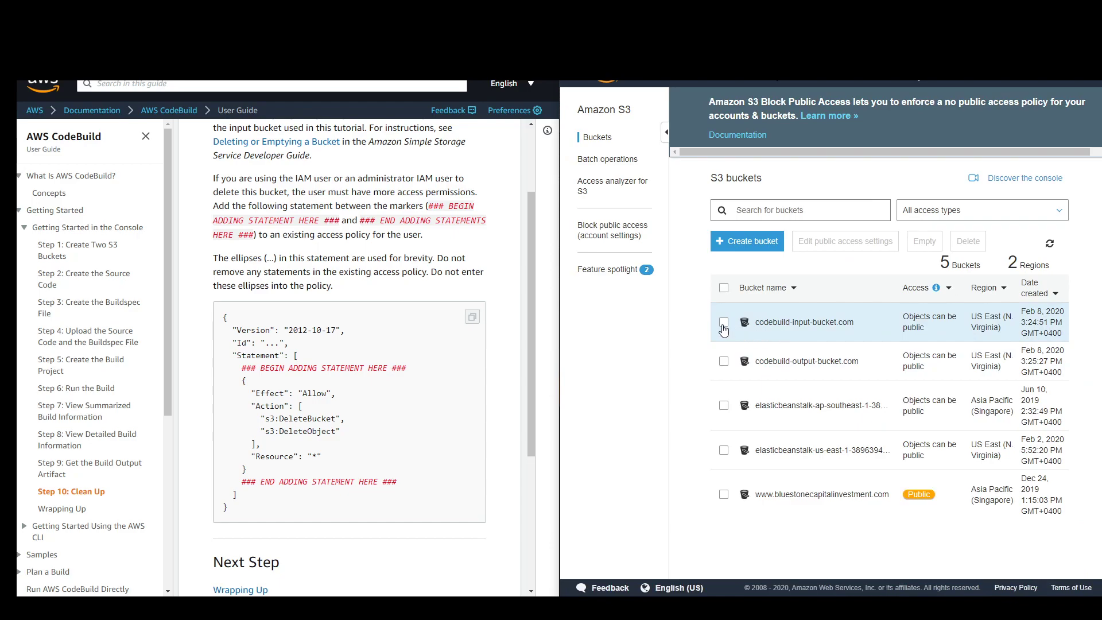
left_click(1061, 142)
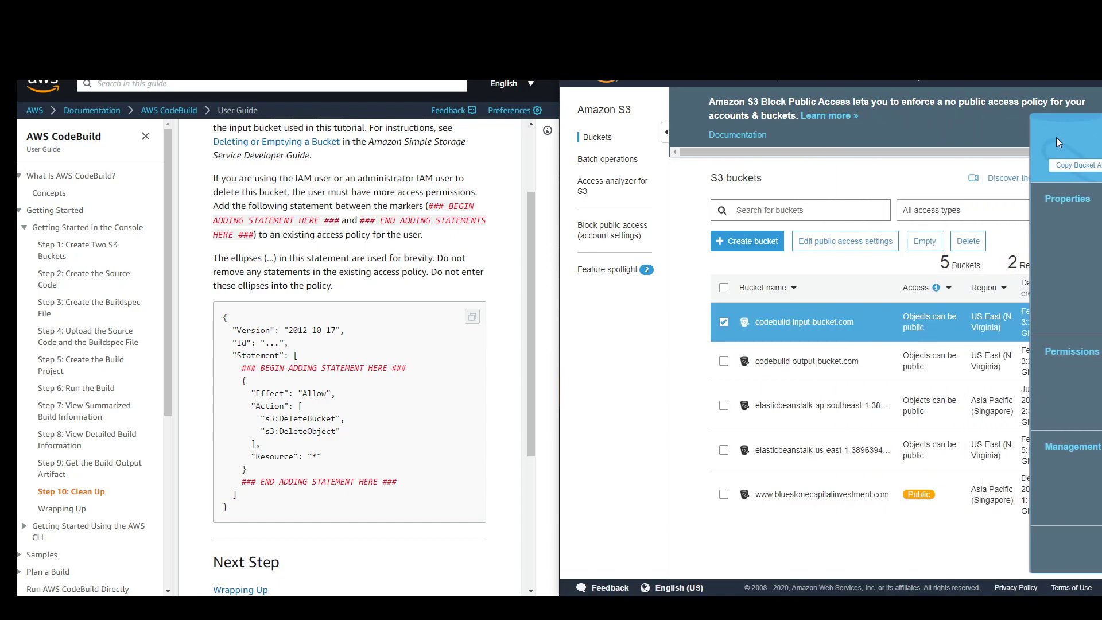
left_click(965, 251)
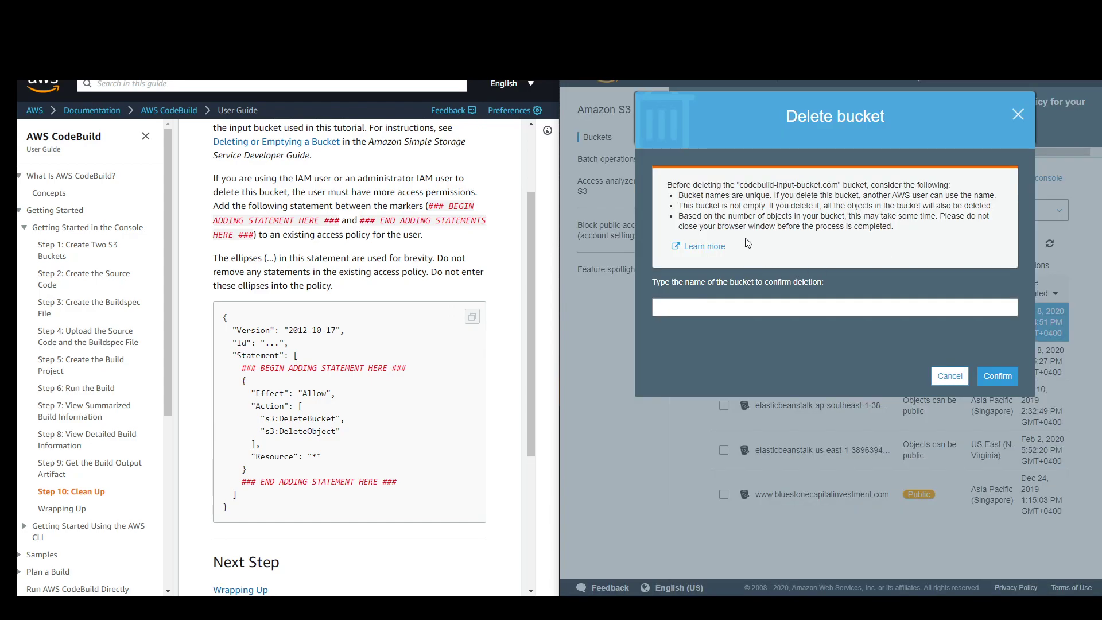
left_click_drag(739, 184, 841, 186)
key("ctrl+c")
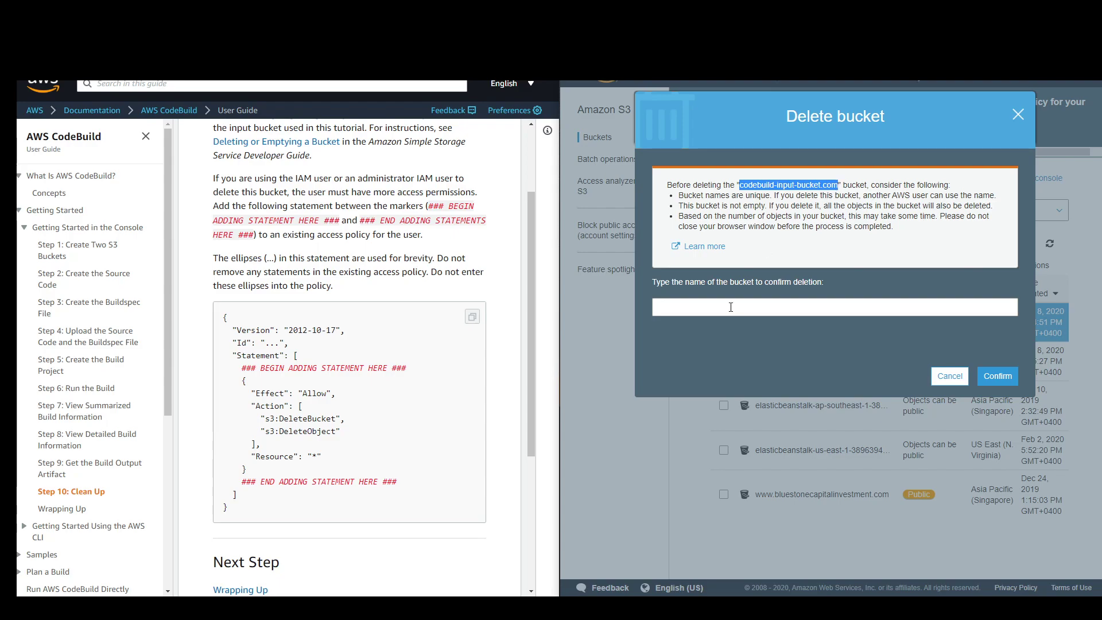
left_click(725, 308)
key("ctrl+v")
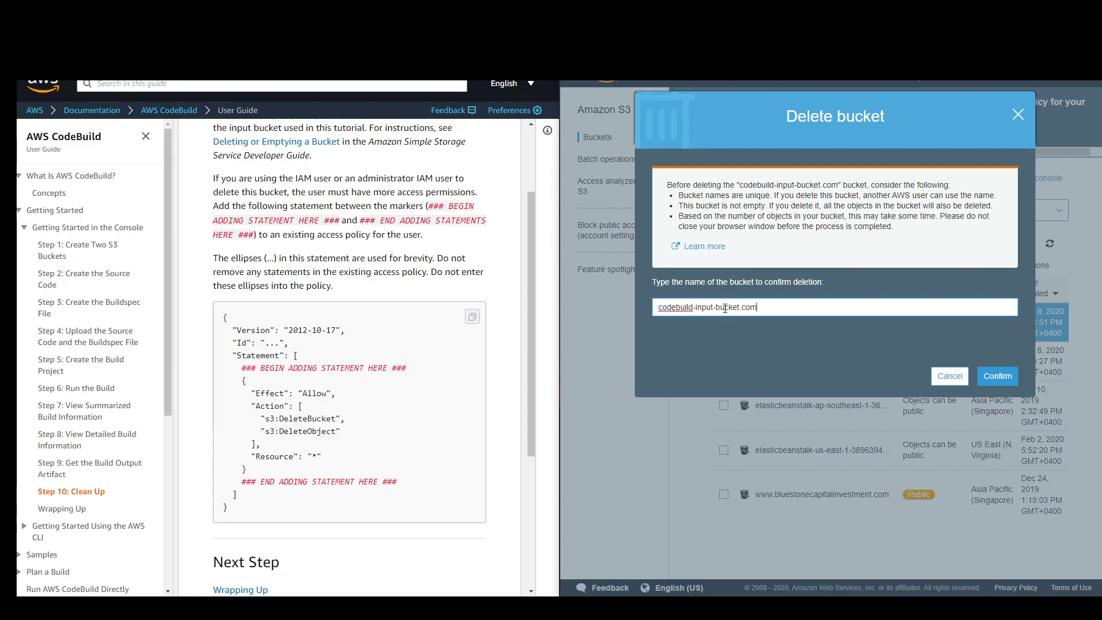
left_click(997, 375)
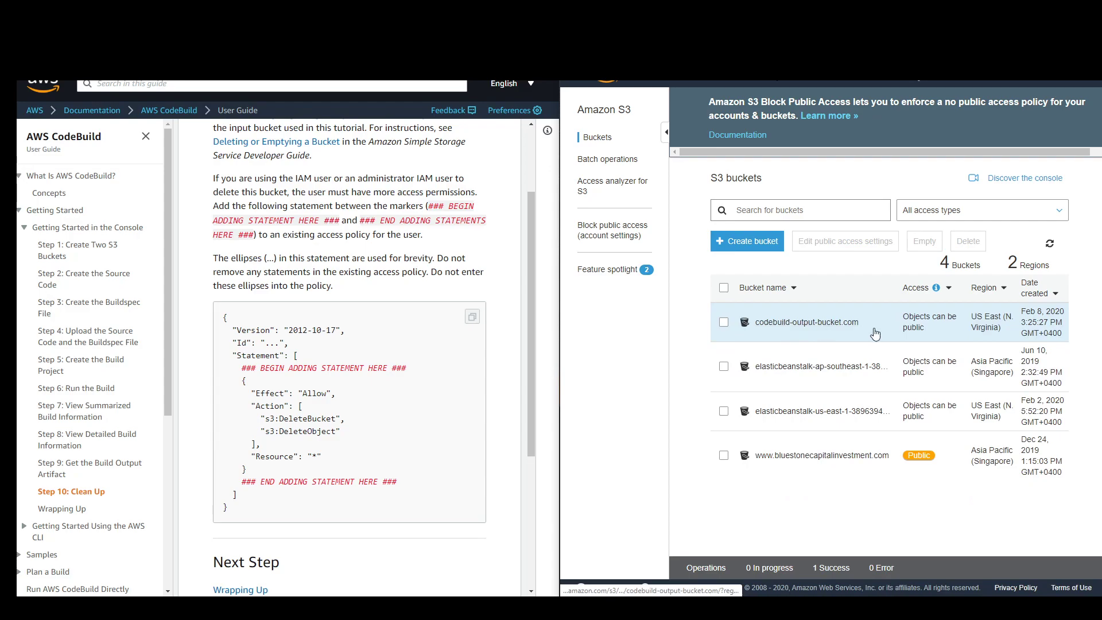
Delete the bucket codebuild-output-bucket.com, confirming with its name.
left_click(724, 322)
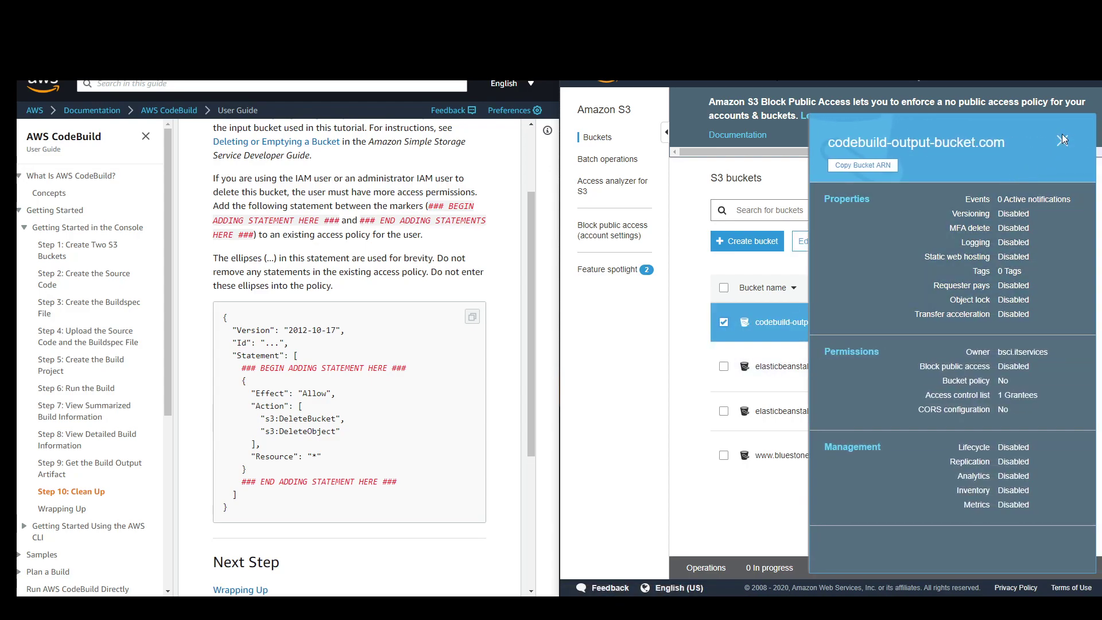
left_click(1061, 137)
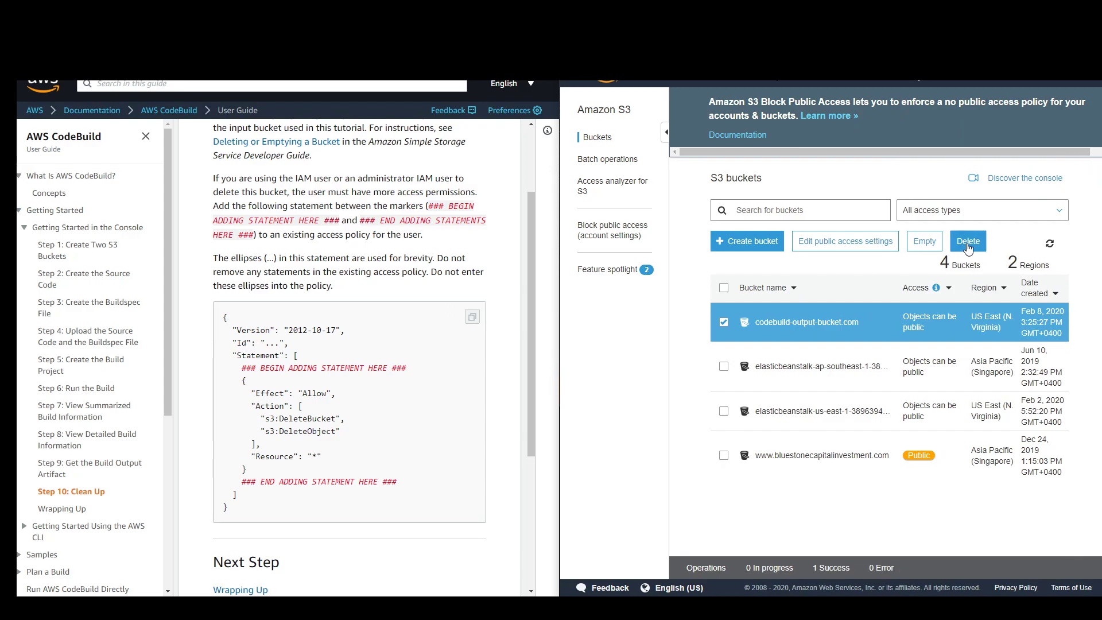
left_click(968, 242)
left_click_drag(739, 186, 842, 188)
key("ctrl+c")
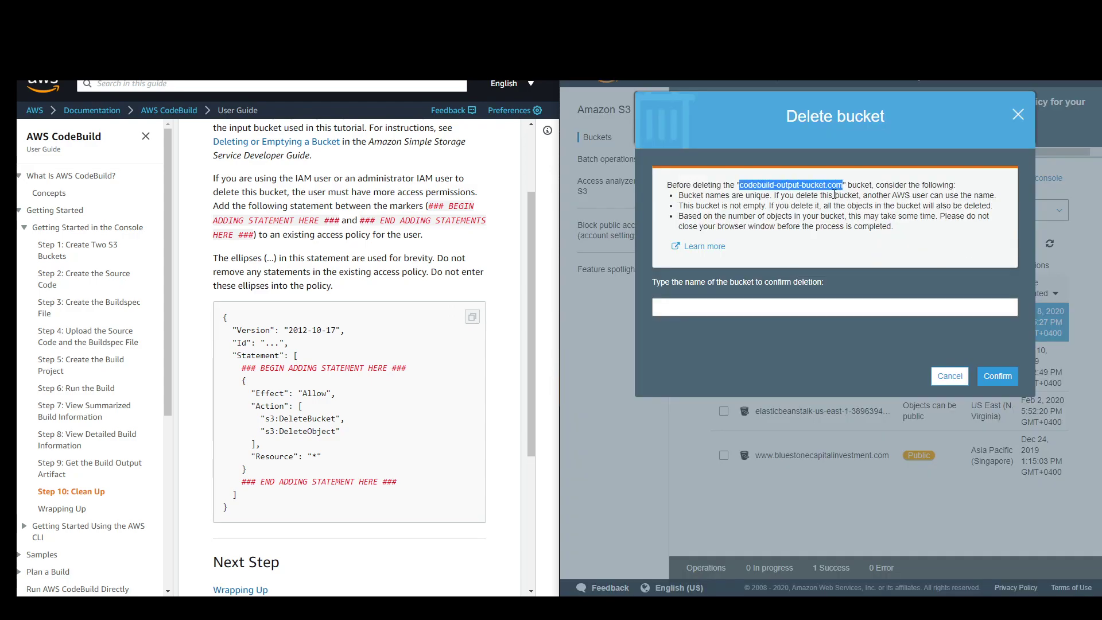
left_click(722, 315)
key("ctrl+v")
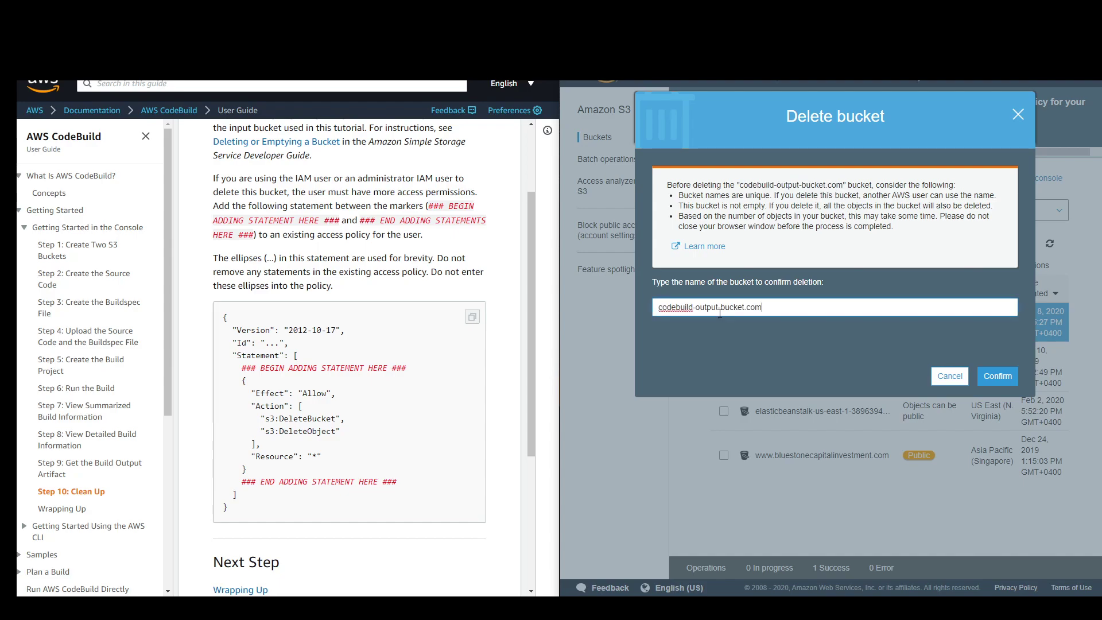
left_click(979, 377)
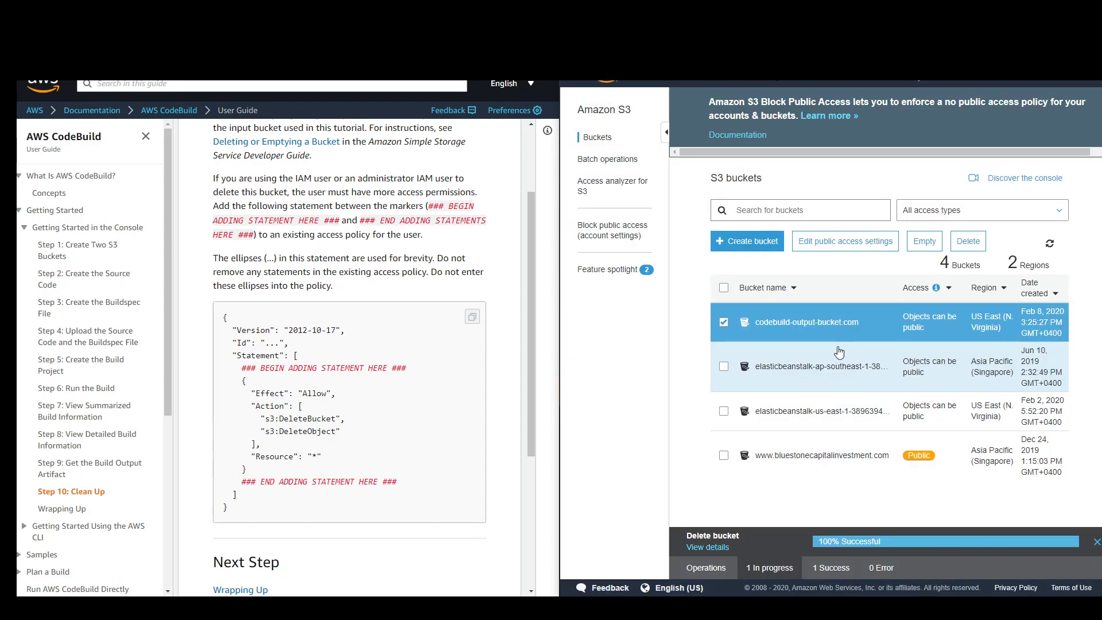